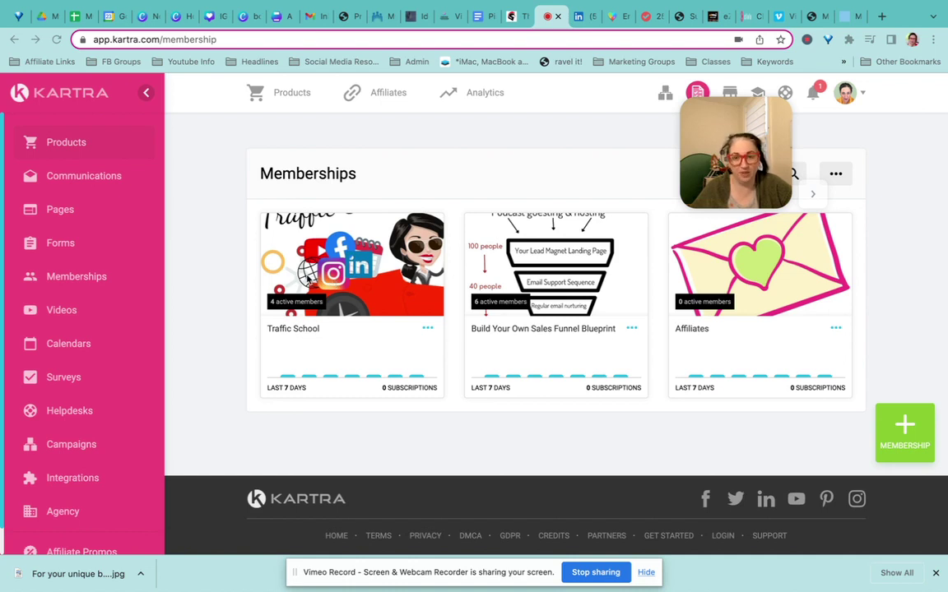
Open the Affiliates membership's action menu after briefly opening the Sales Funnel Blueprint's
click(633, 328)
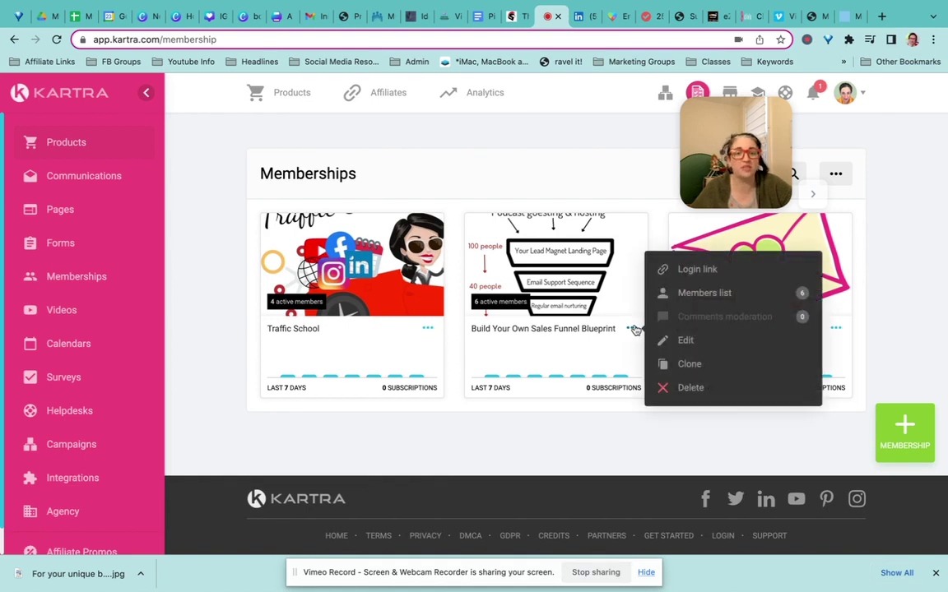
click(706, 447)
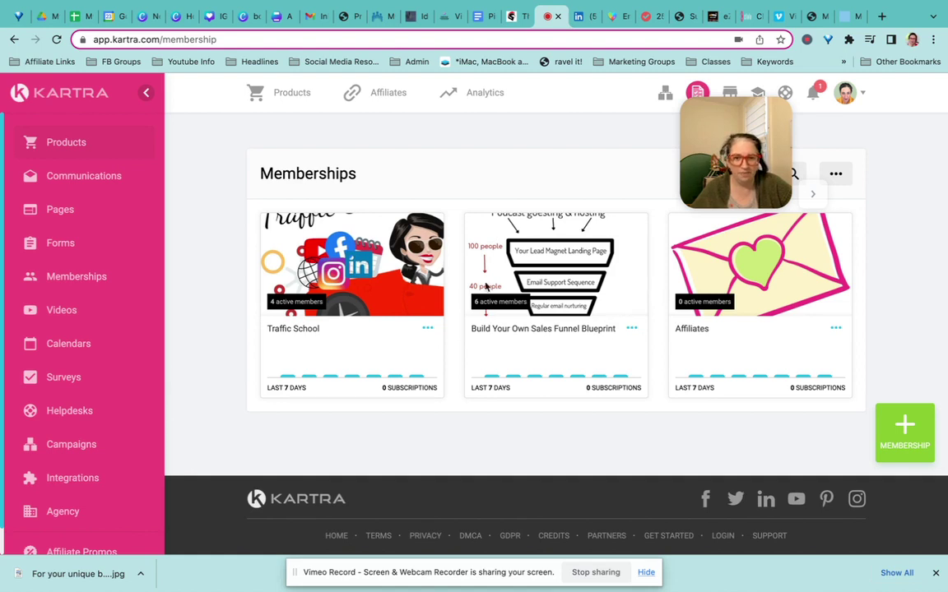
click(835, 327)
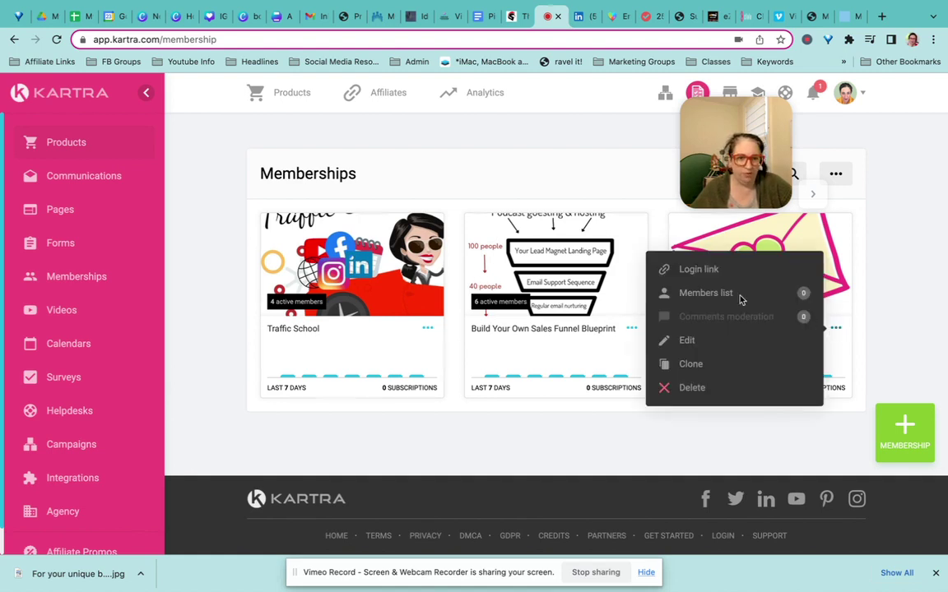
Compare the member and admin login links, then enter the Affiliates portal as admin
click(697, 271)
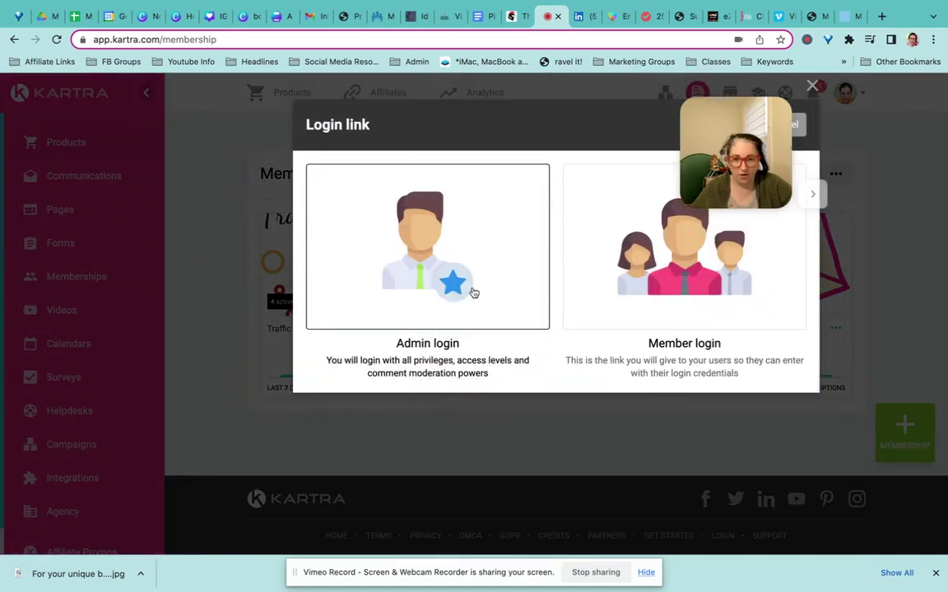
click(637, 262)
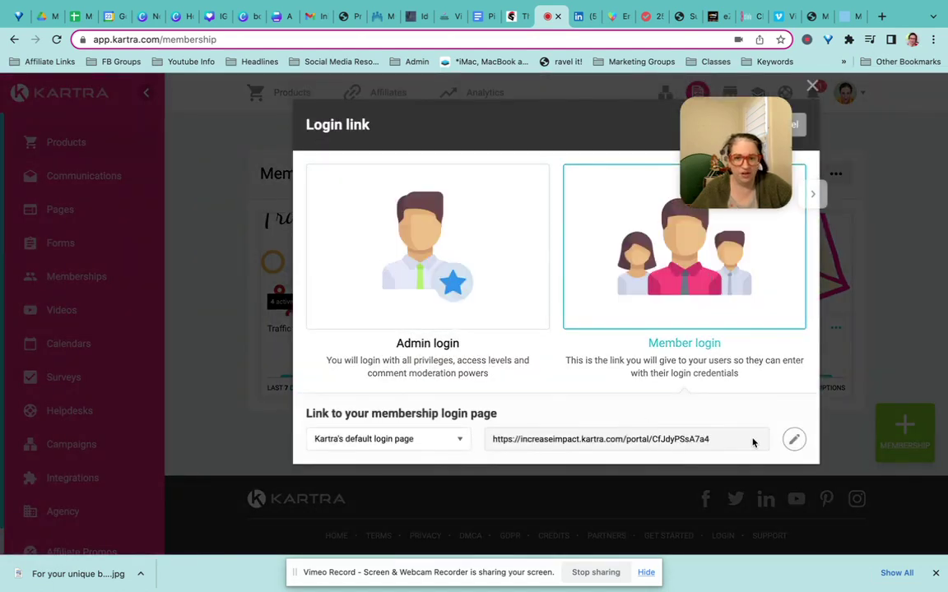
click(404, 252)
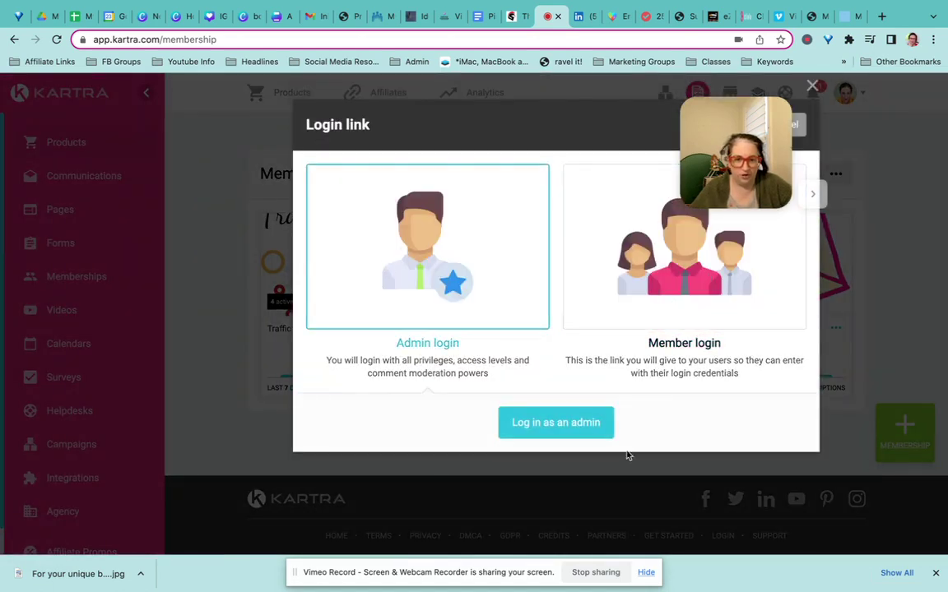
click(688, 299)
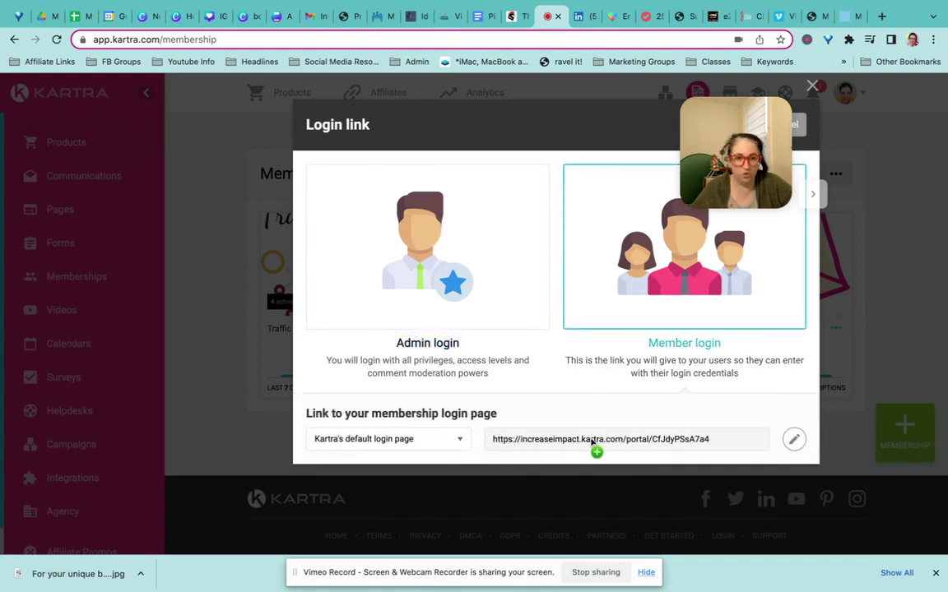
click(472, 279)
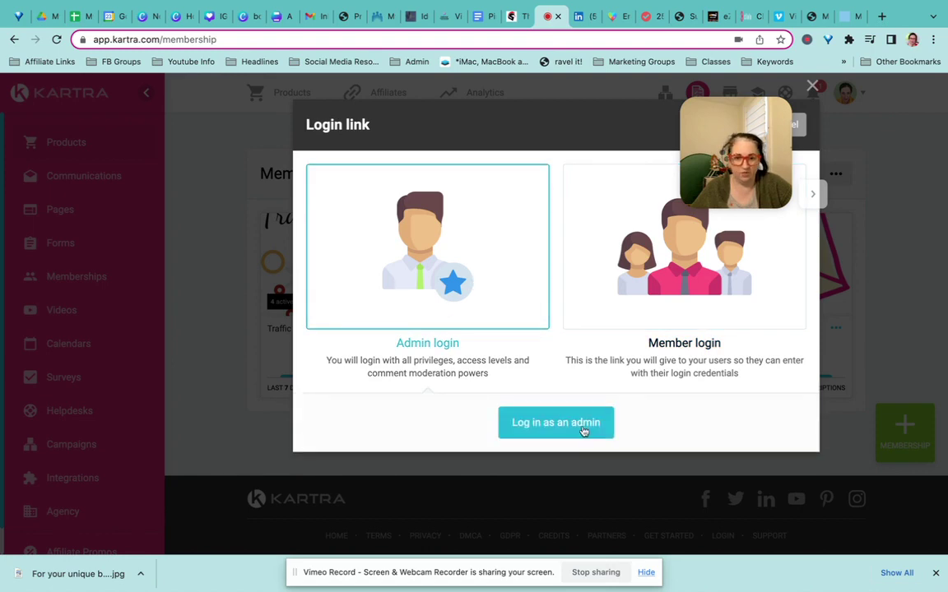
click(555, 422)
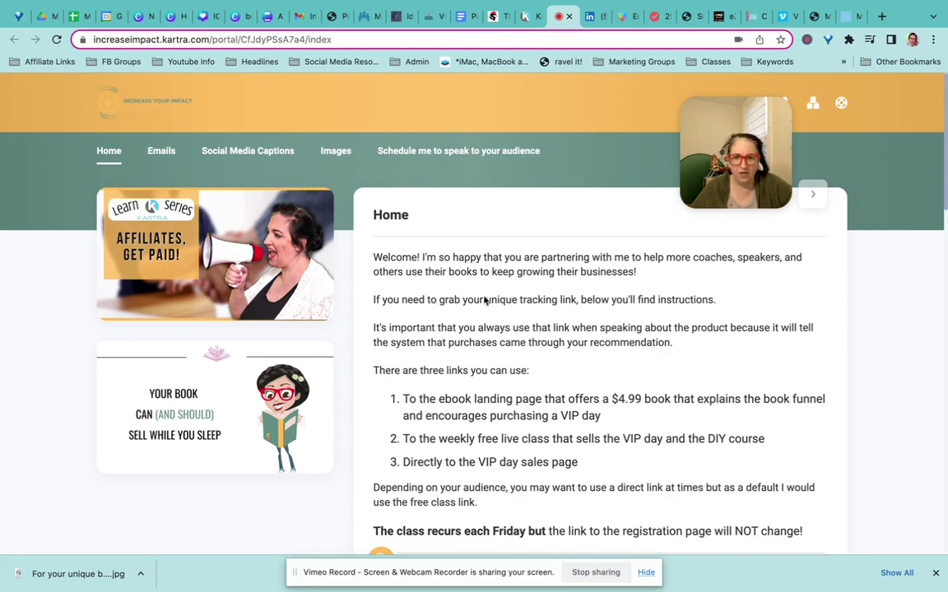
scroll(461, 282, down, 1)
scroll(494, 247, down, 3)
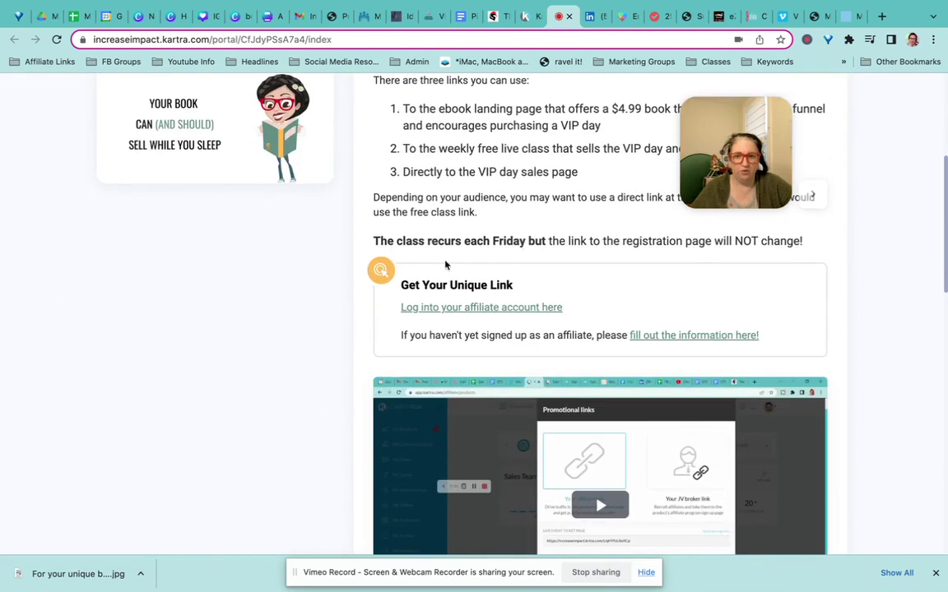
scroll(434, 308, down, 4)
scroll(440, 307, down, 2)
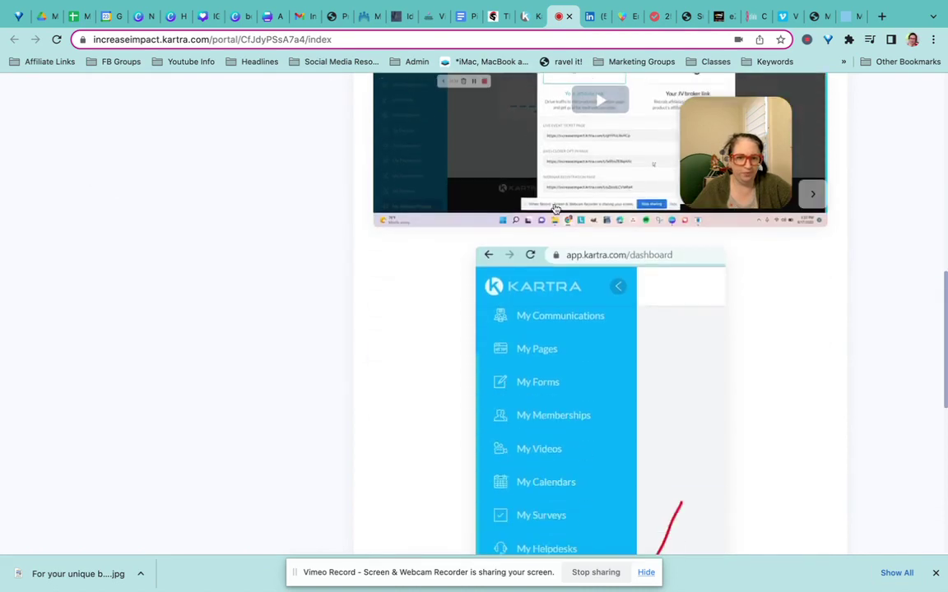
scroll(494, 330, down, 3)
scroll(557, 360, down, 4)
scroll(557, 360, up, 5)
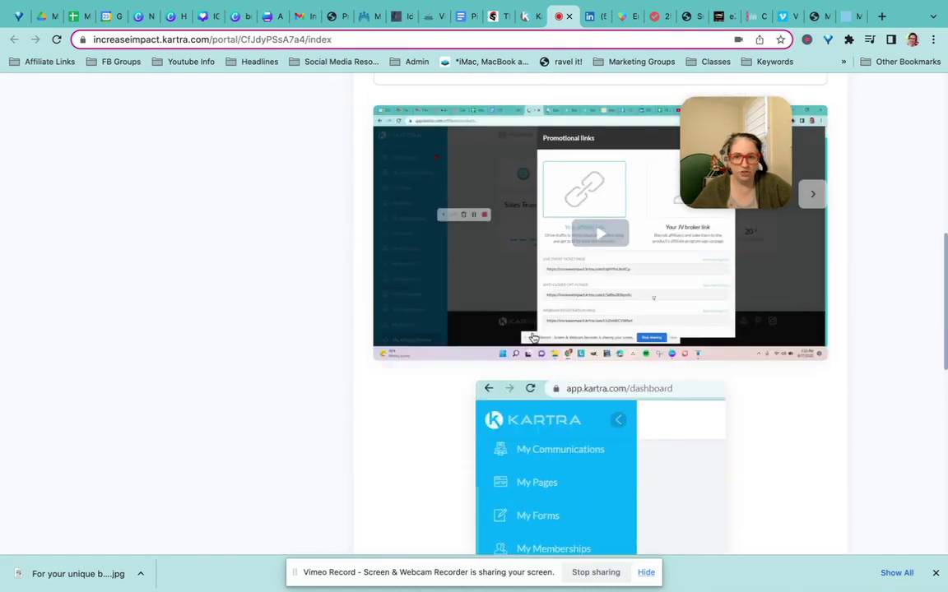
scroll(502, 315, up, 15)
mouse_move(162, 150)
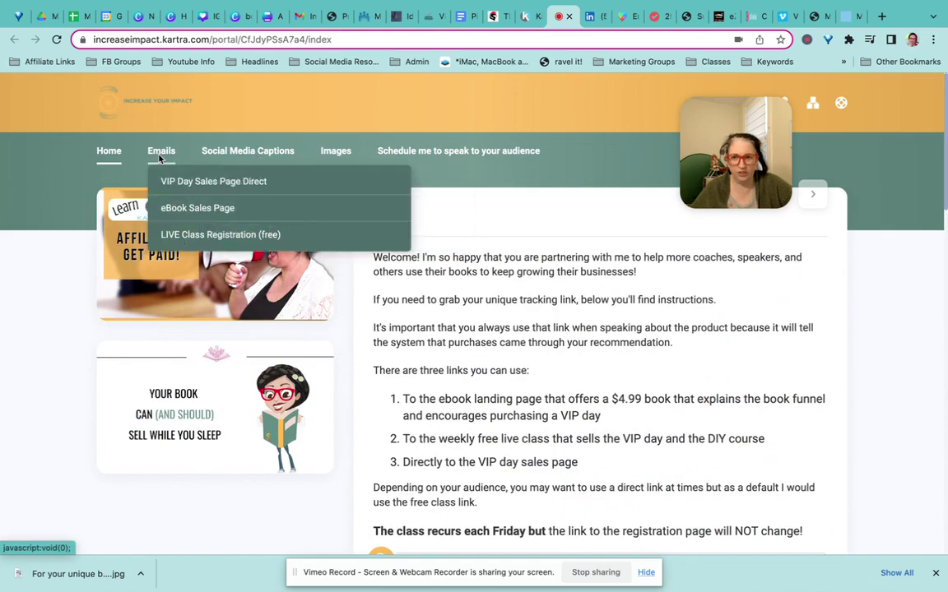
Browse the VIP Day Sales Page Direct email ideas and the Social Media Captions section
click(186, 182)
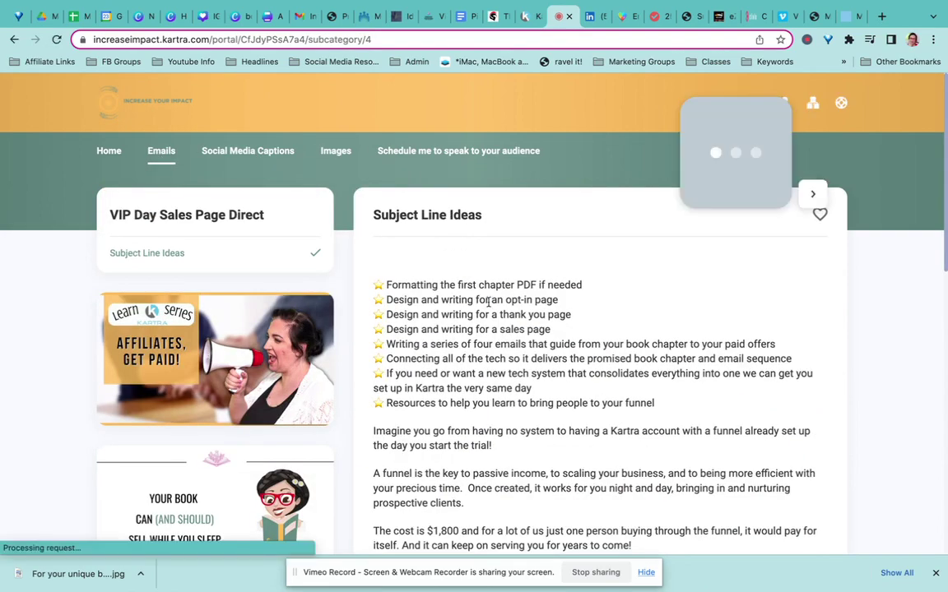
scroll(478, 298, down, 3)
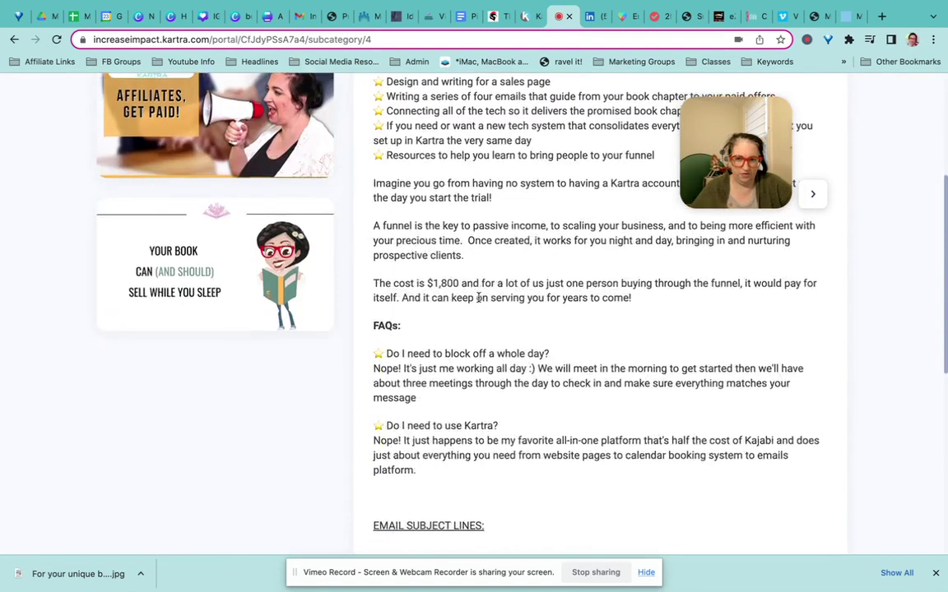
scroll(478, 299, down, 5)
scroll(478, 299, up, 7)
scroll(478, 299, up, 1)
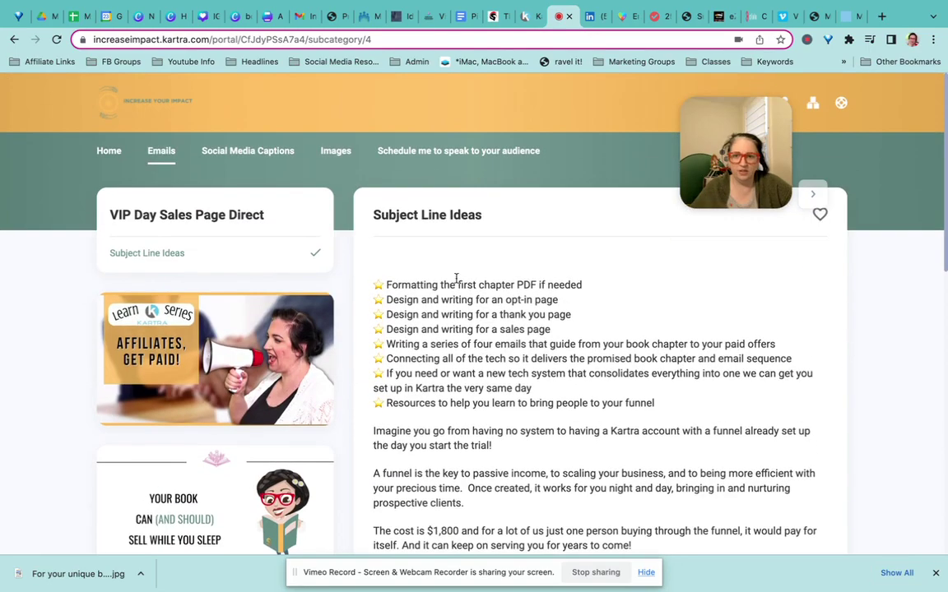
mouse_move(248, 151)
click(303, 187)
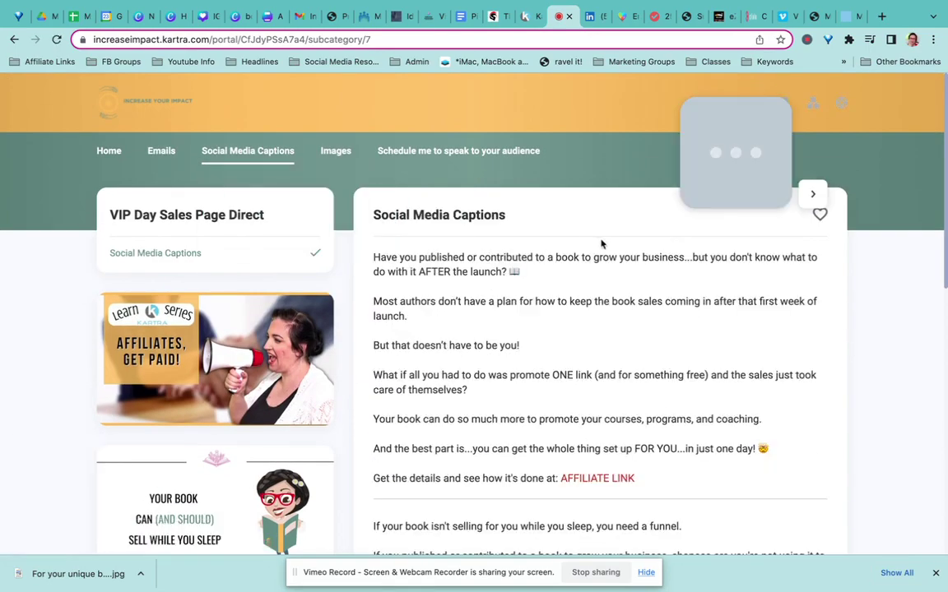
scroll(574, 292, down, 5)
scroll(574, 290, up, 5)
mouse_move(336, 151)
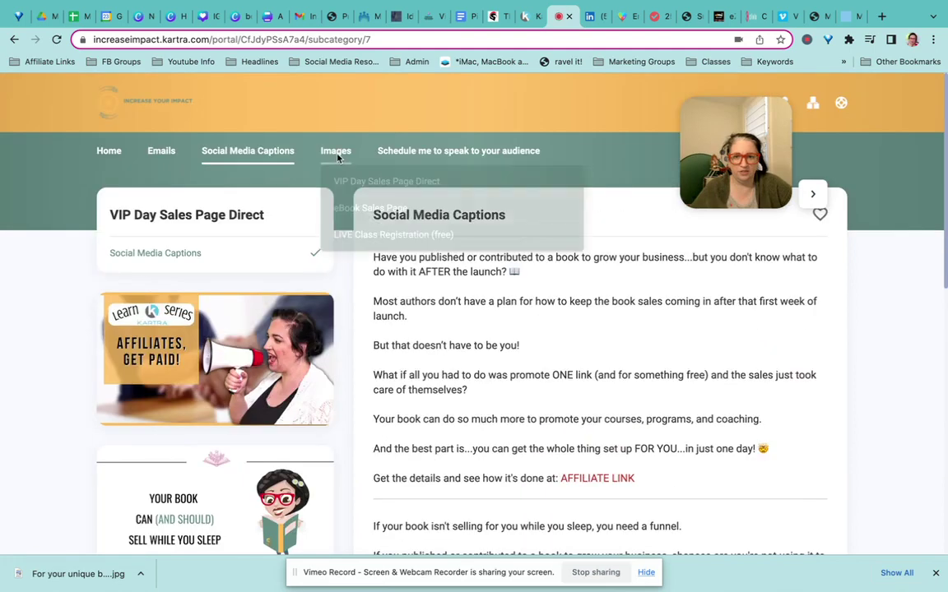
Look through the Images download section
click(338, 181)
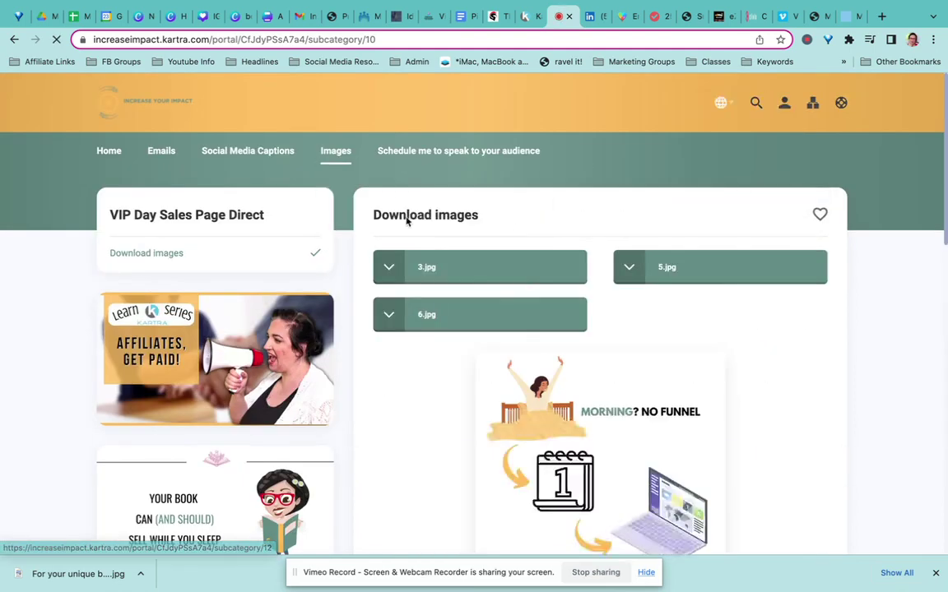
scroll(561, 270, down, 3)
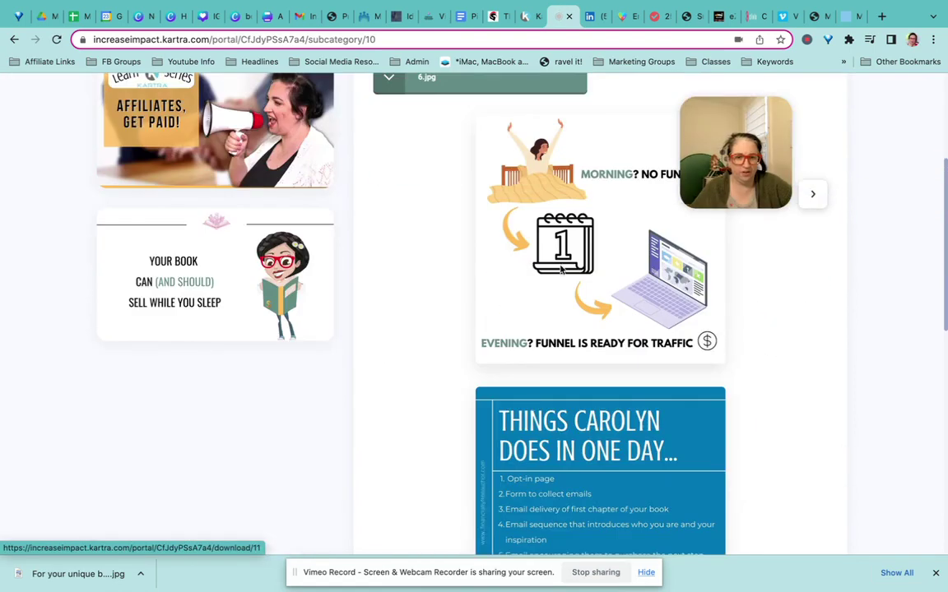
scroll(650, 313, down, 3)
scroll(645, 309, down, 5)
scroll(617, 288, up, 7)
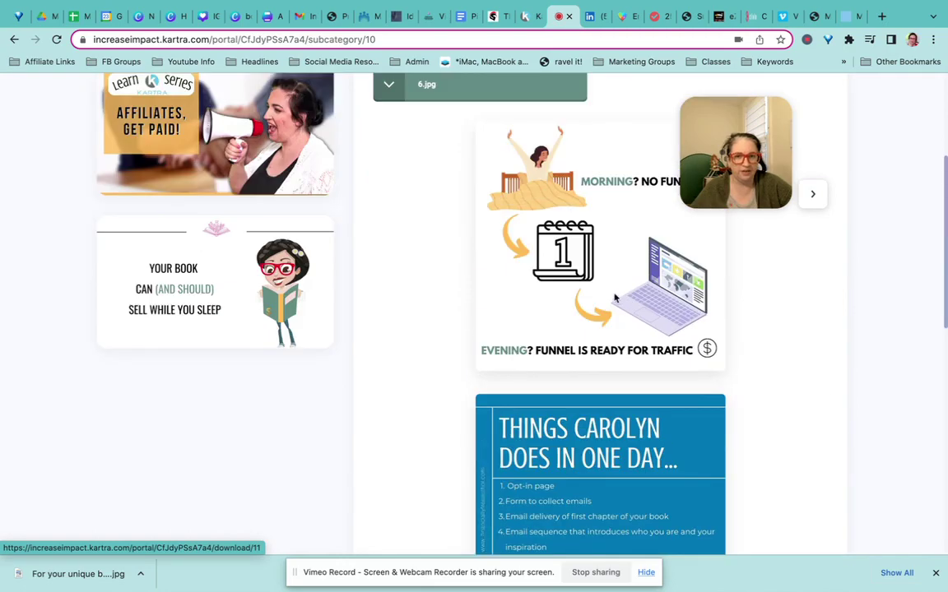
scroll(586, 262, up, 4)
Read the 'Schedule me to speak to your audience' post, then return to the Memberships tab
mouse_move(458, 150)
click(416, 170)
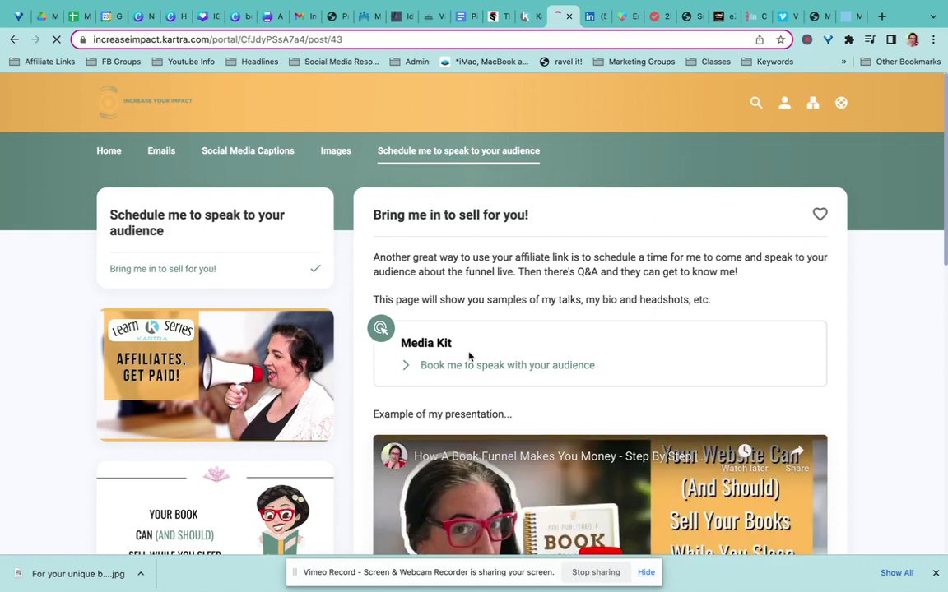
scroll(557, 373, down, 3)
scroll(560, 293, down, 2)
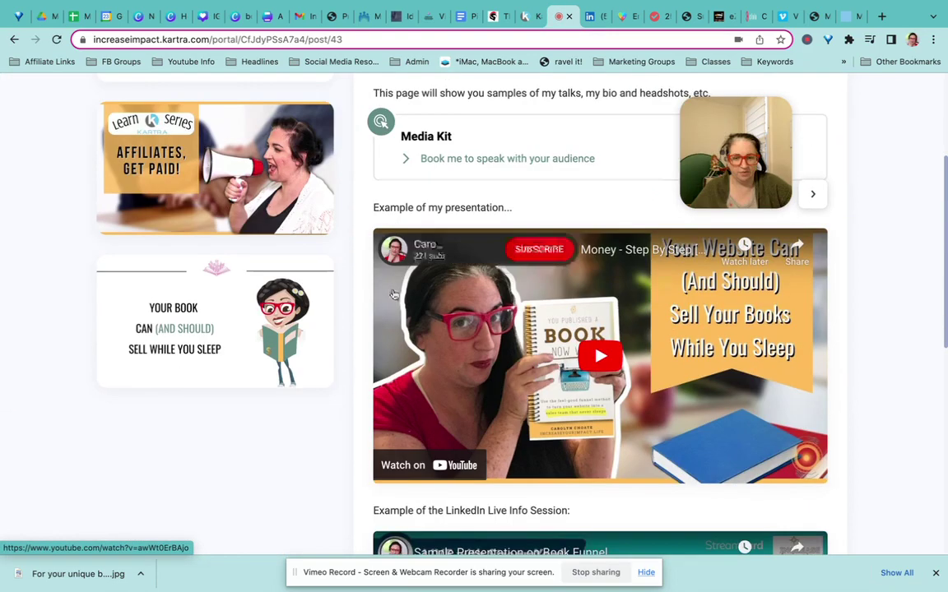
scroll(560, 292, down, 3)
scroll(348, 296, down, 3)
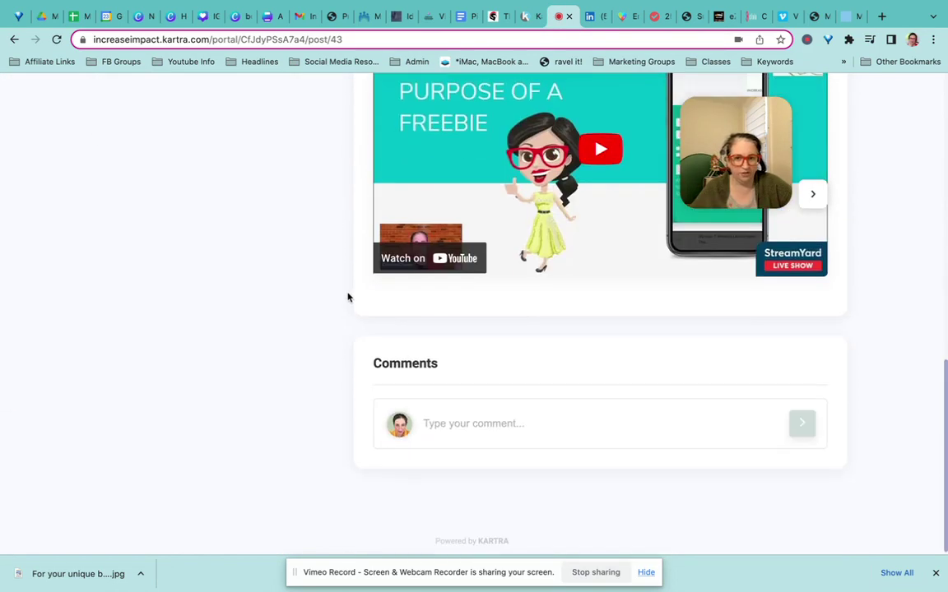
scroll(351, 294, up, 10)
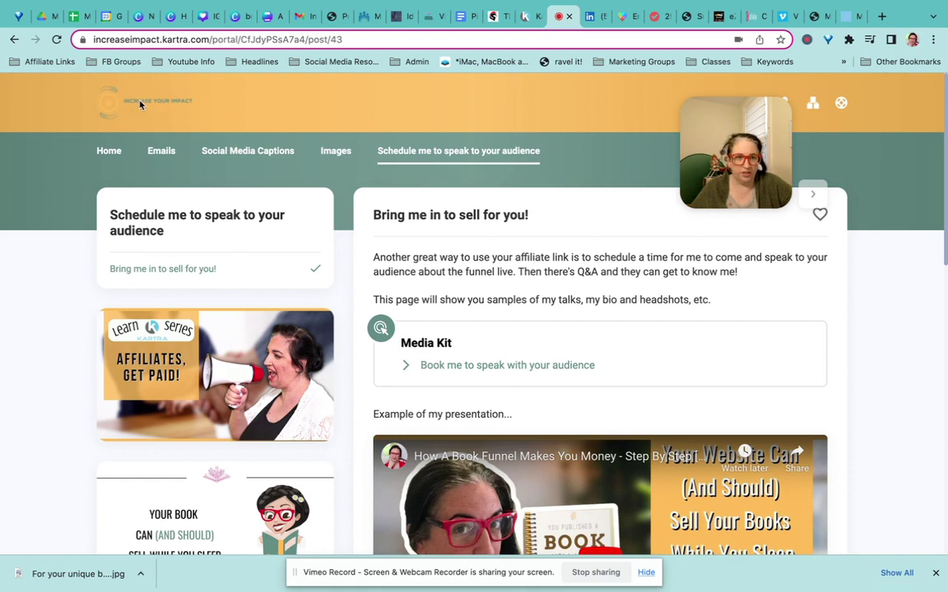
click(525, 18)
Log into the Build Your Own Sales Funnel Blueprint portal as admin
click(324, 84)
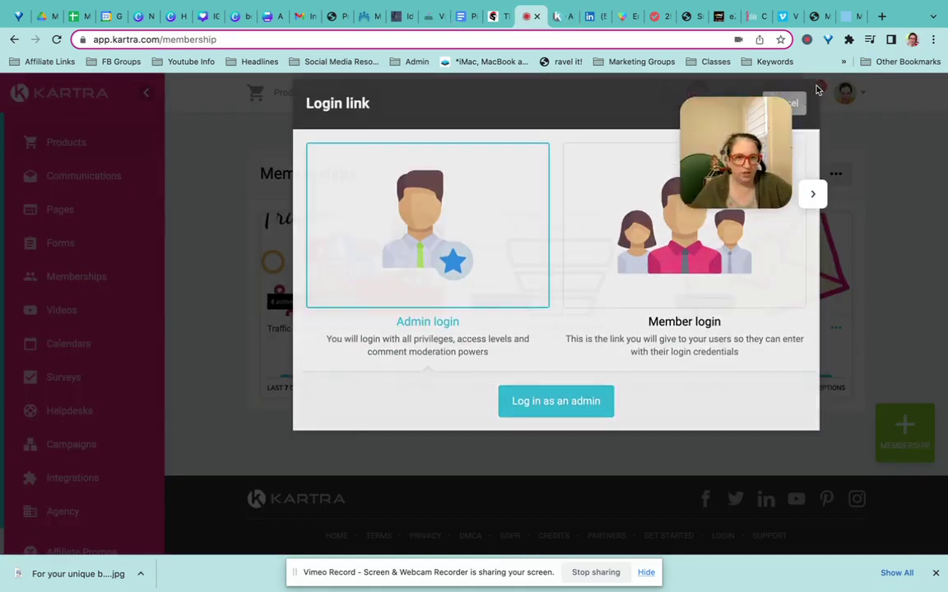
click(632, 329)
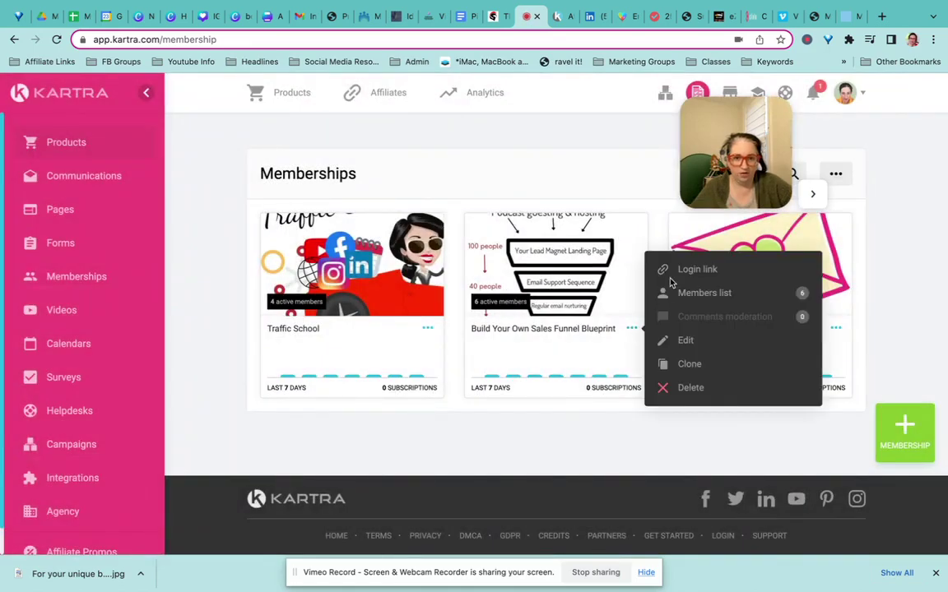
click(673, 272)
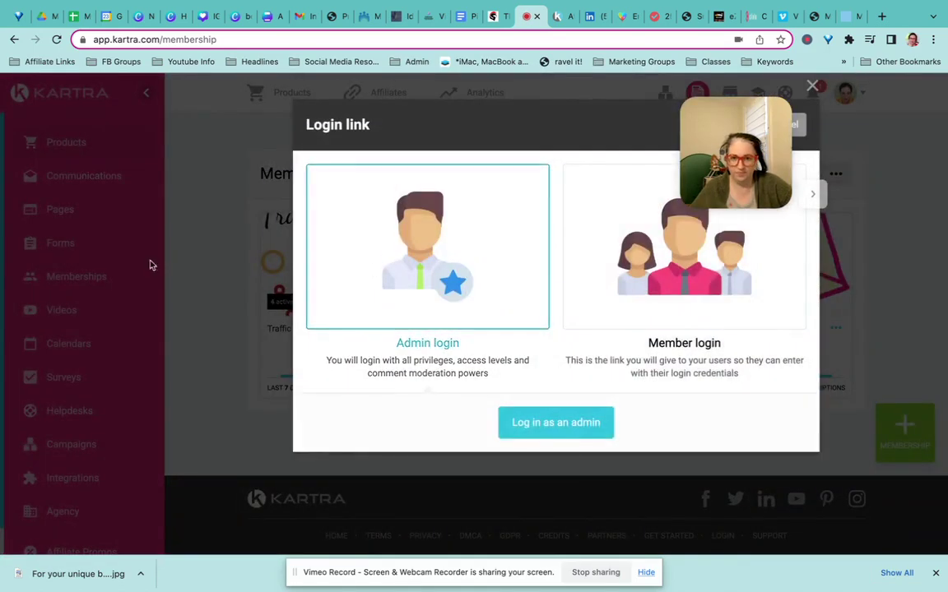
click(593, 425)
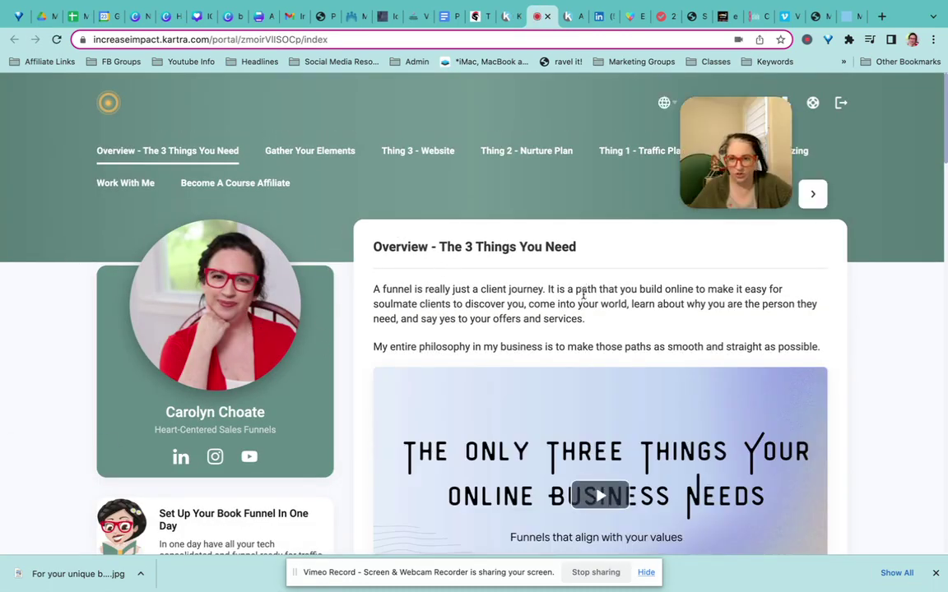
Scroll through the Sales Funnel Blueprint overview lesson, then go back to the Memberships tab
scroll(584, 296, down, 5)
scroll(583, 298, down, 5)
scroll(583, 300, down, 5)
scroll(581, 303, down, 4)
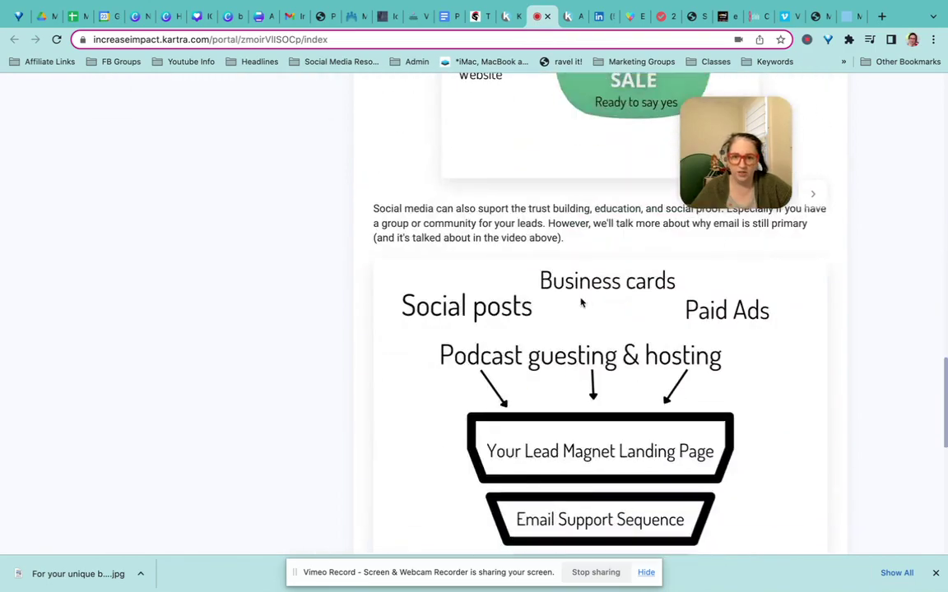
scroll(581, 303, down, 5)
scroll(567, 303, up, 10)
scroll(234, 266, up, 10)
scroll(236, 266, up, 10)
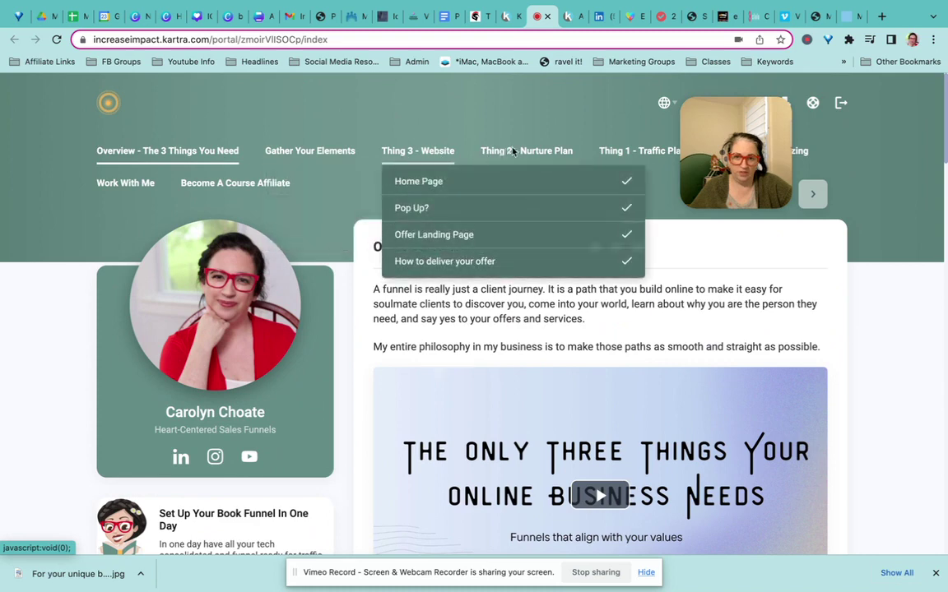
mouse_move(125, 183)
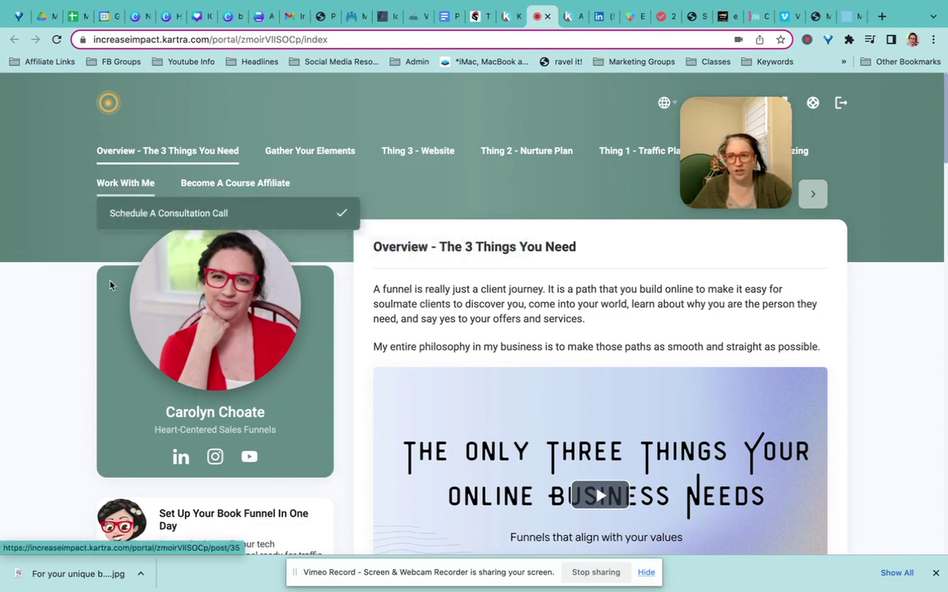
scroll(102, 297, down, 3)
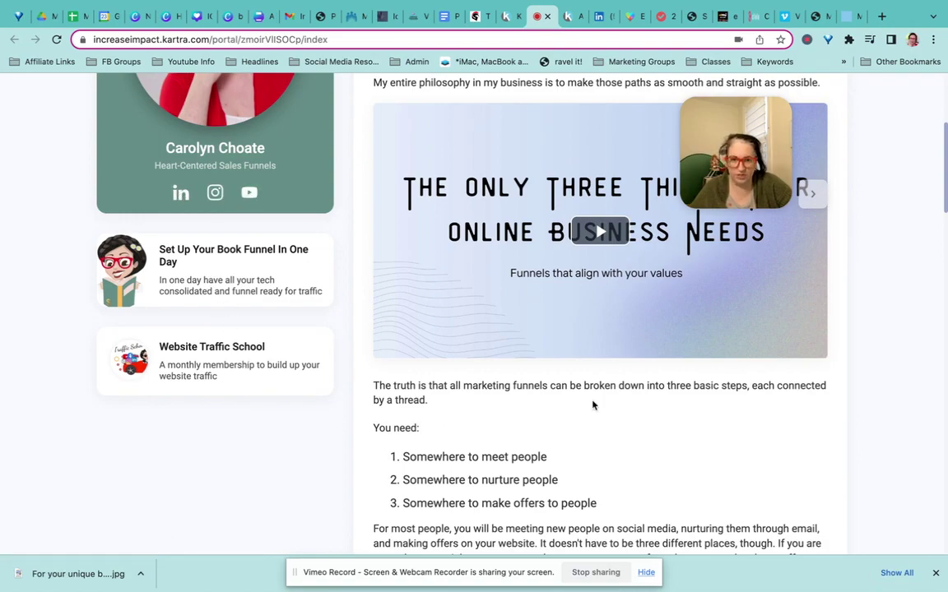
scroll(593, 405, down, 8)
scroll(576, 395, up, 15)
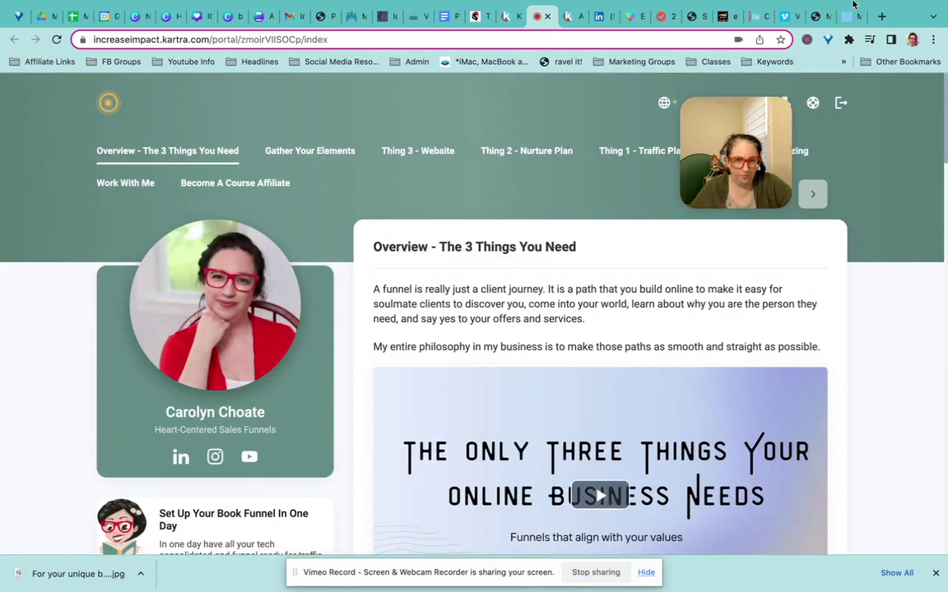
click(507, 15)
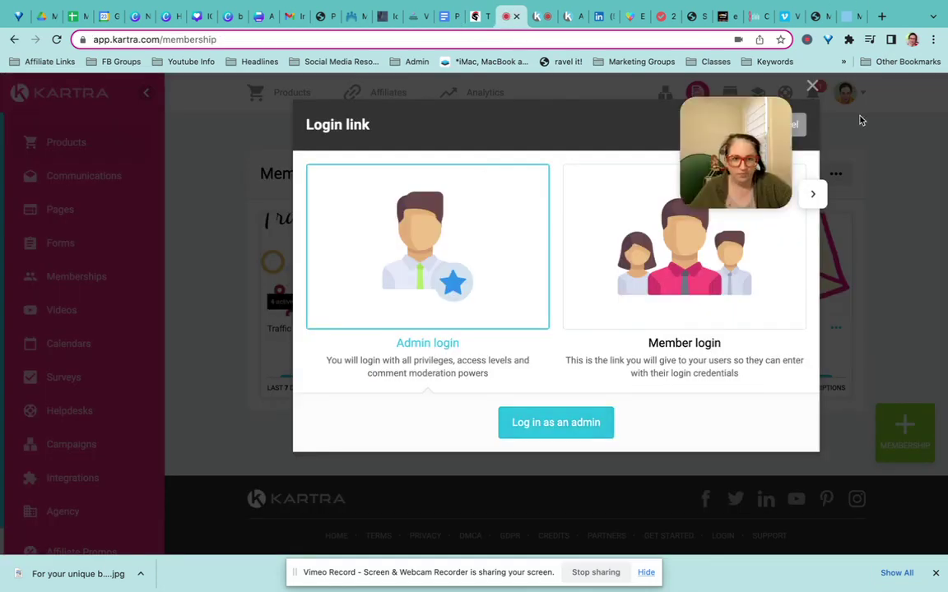
Log into the Traffic School membership portal as admin through its Login link
click(807, 88)
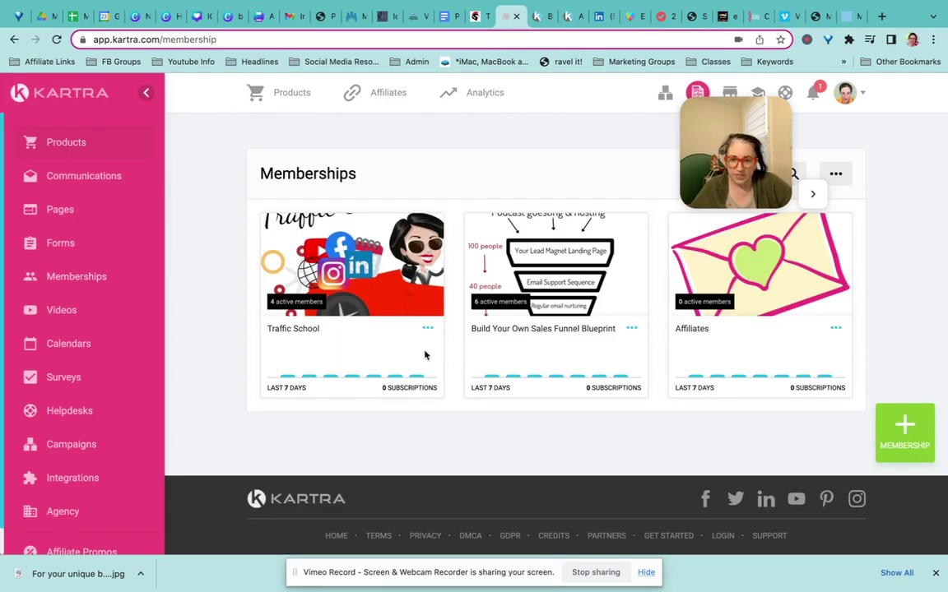
click(427, 329)
click(494, 270)
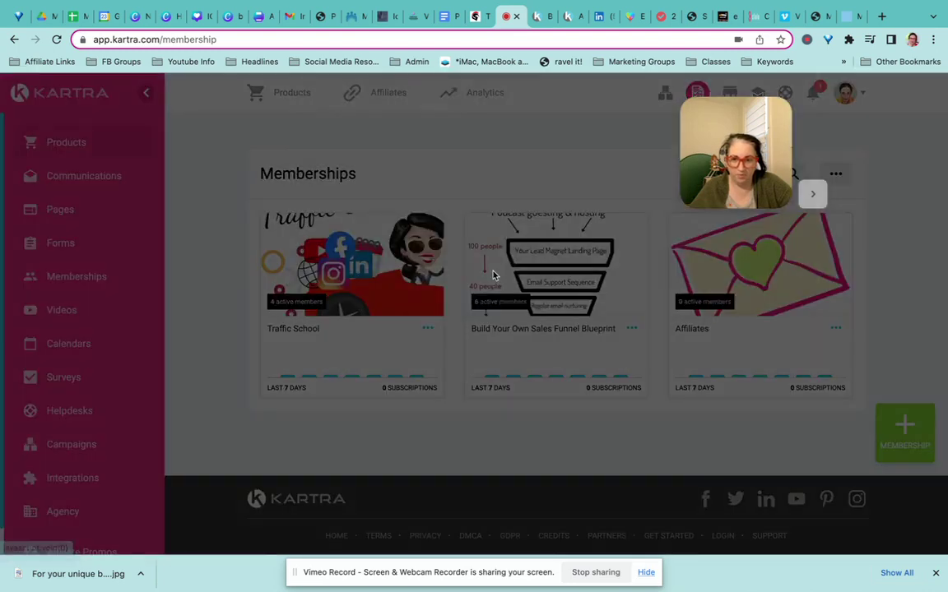
click(372, 259)
click(576, 422)
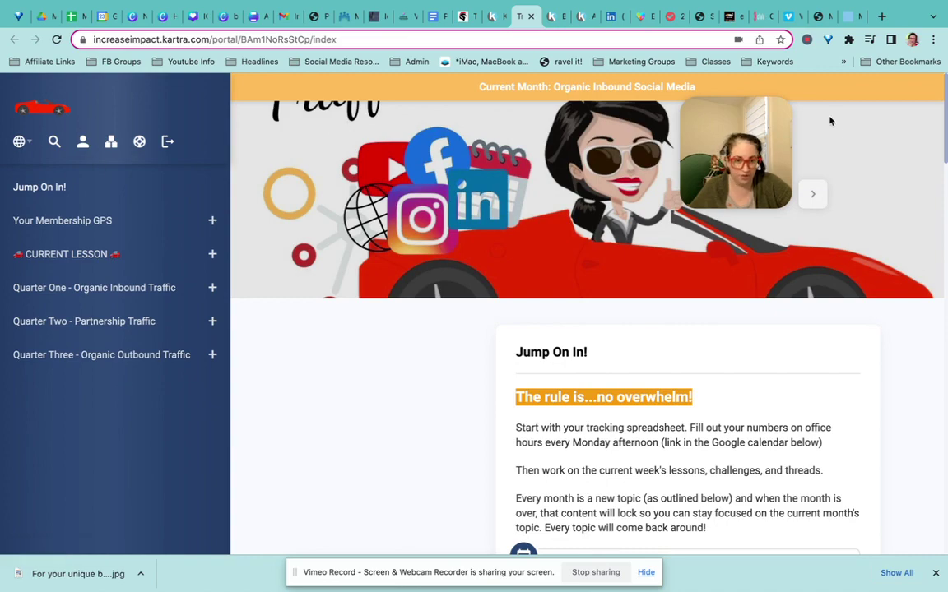
Expand CURRENT LESSON and open the Set Up & Plan Schedule lesson
scroll(552, 438, down, 2)
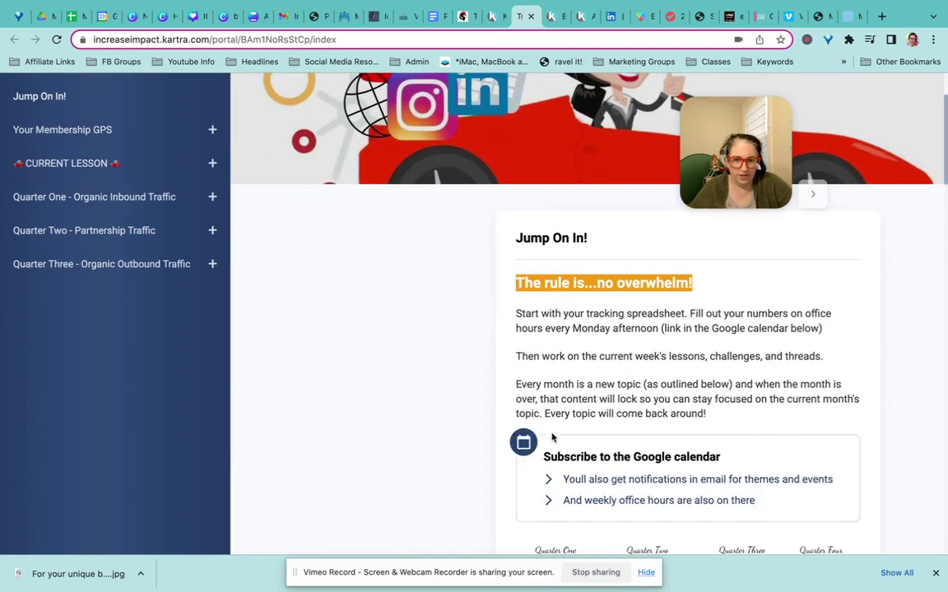
scroll(545, 328, down, 4)
scroll(543, 328, down, 3)
scroll(542, 324, down, 4)
scroll(542, 325, down, 5)
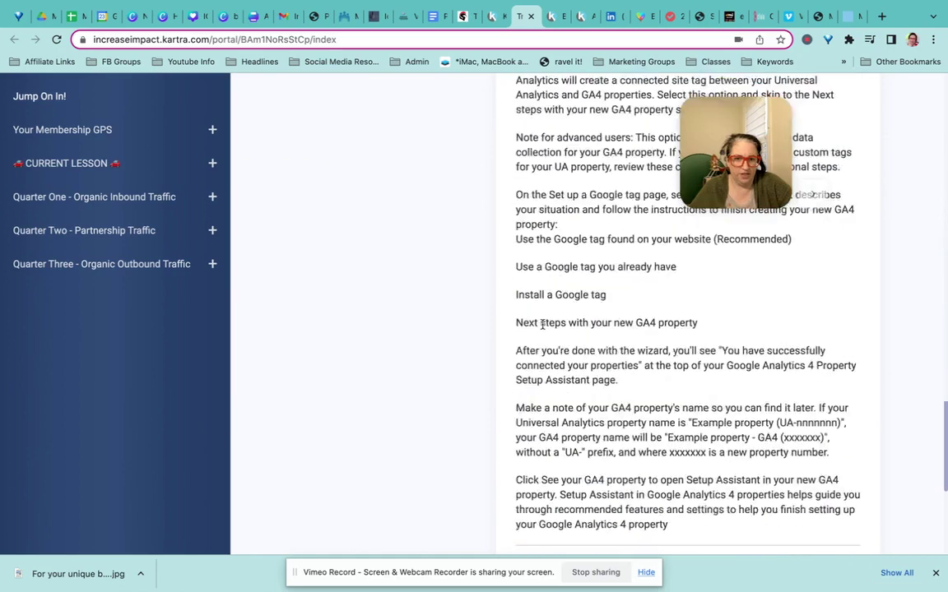
scroll(543, 329, down, 5)
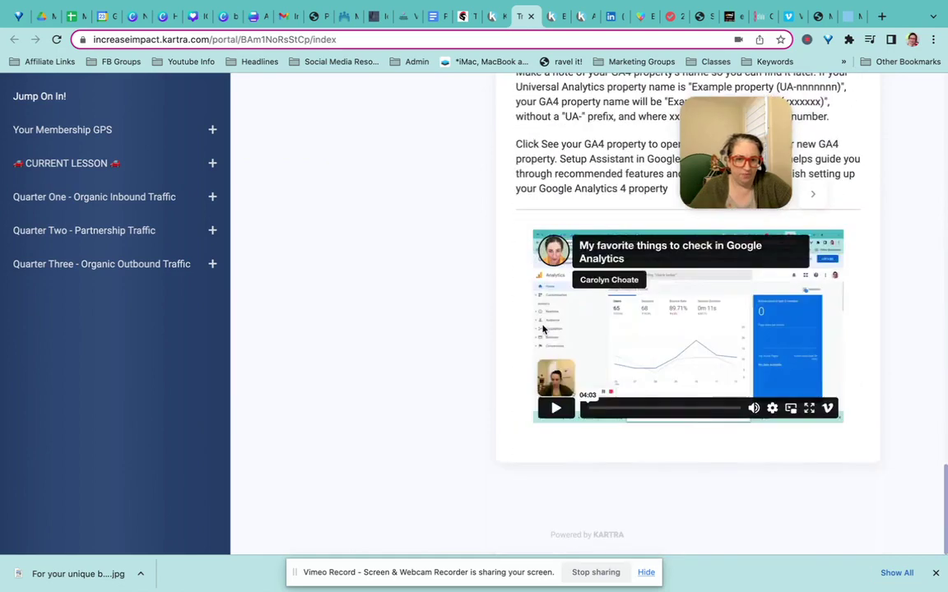
click(212, 162)
click(47, 197)
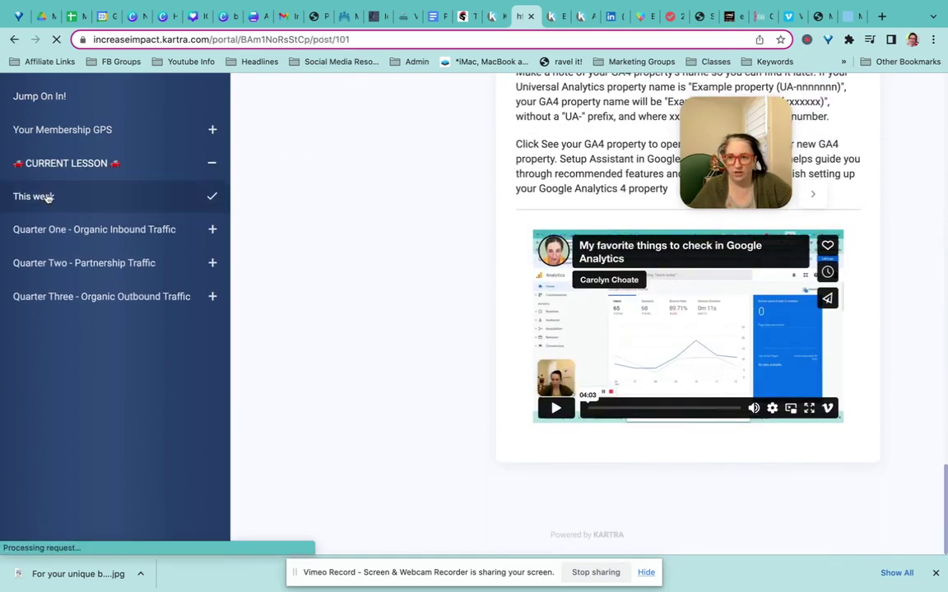
click(613, 418)
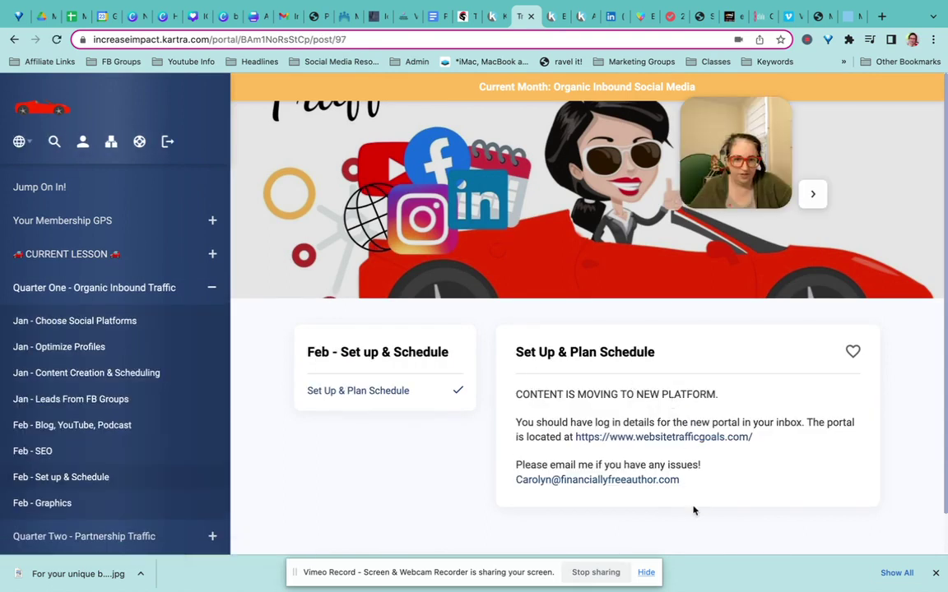
Toggle the Quarter One, Two and Three lesson lists, then expand Jump On In!'s Membership GPS
scroll(97, 362, down, 2)
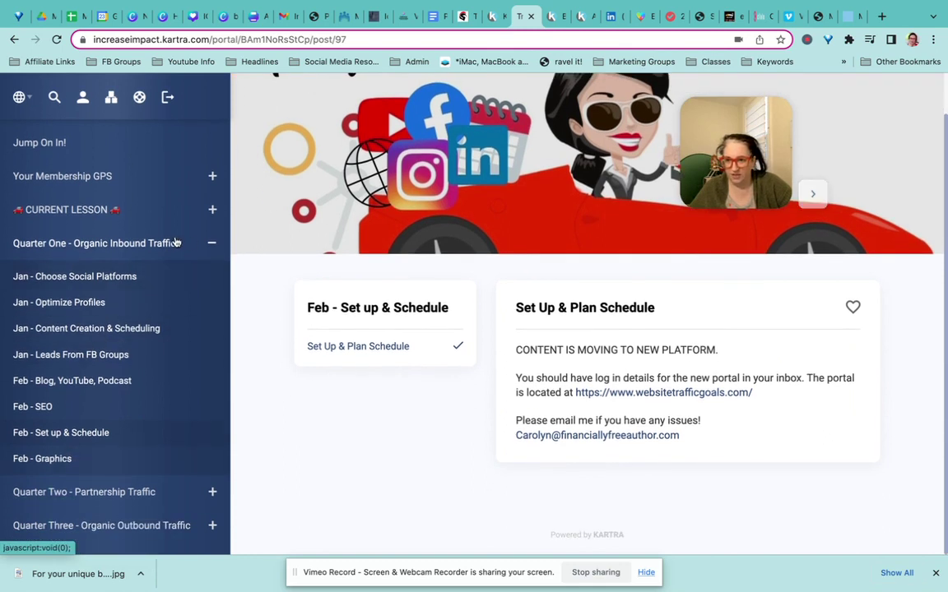
click(216, 244)
click(214, 311)
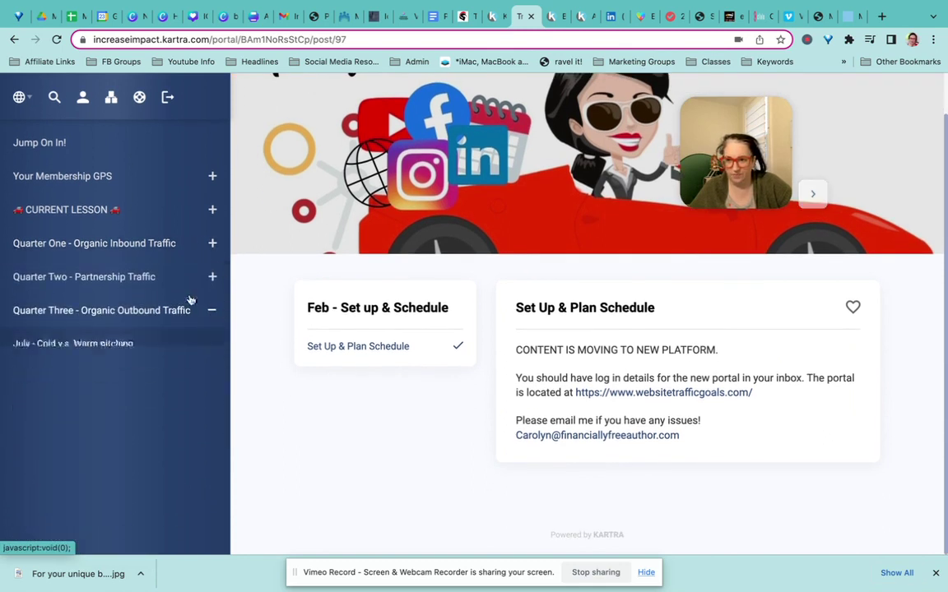
click(211, 278)
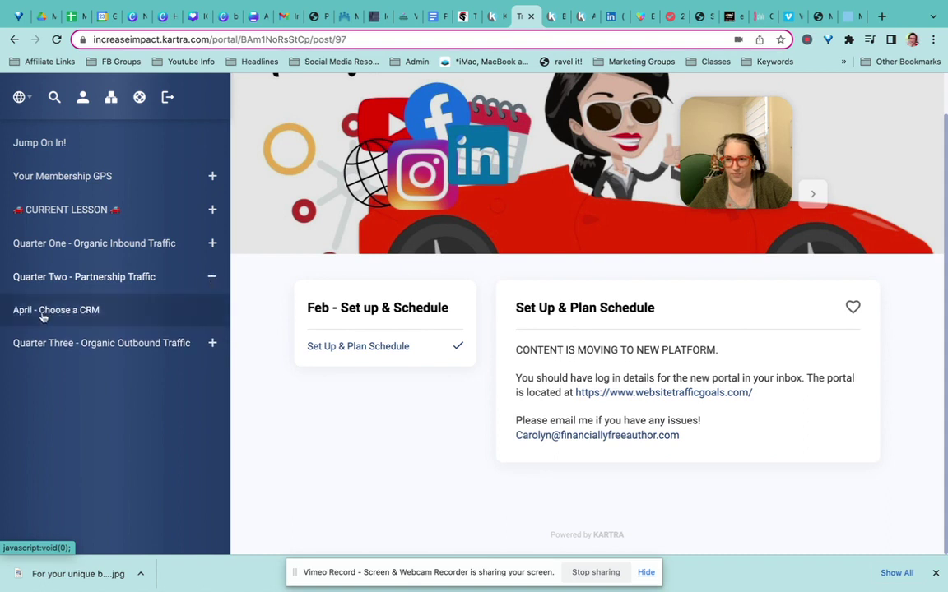
click(33, 141)
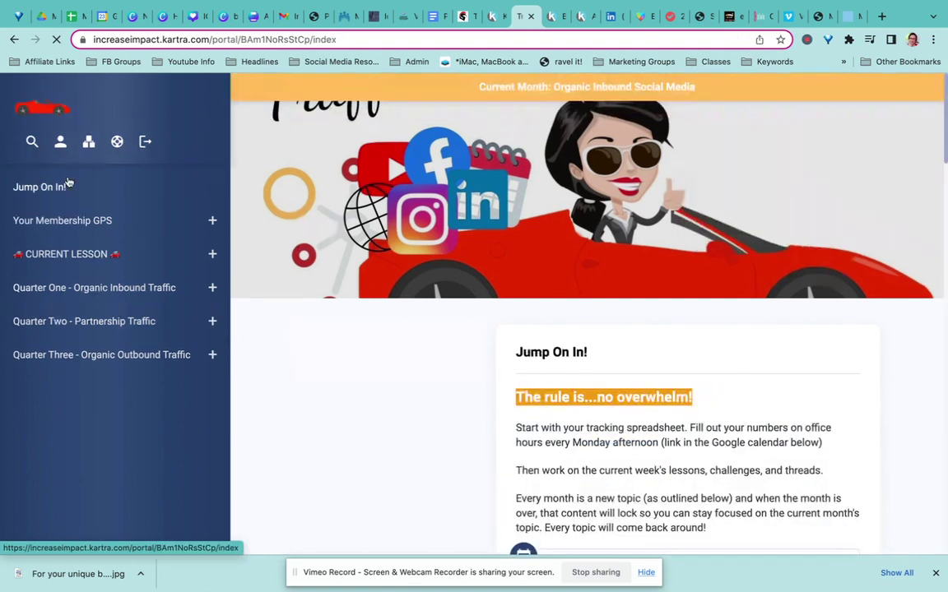
click(212, 220)
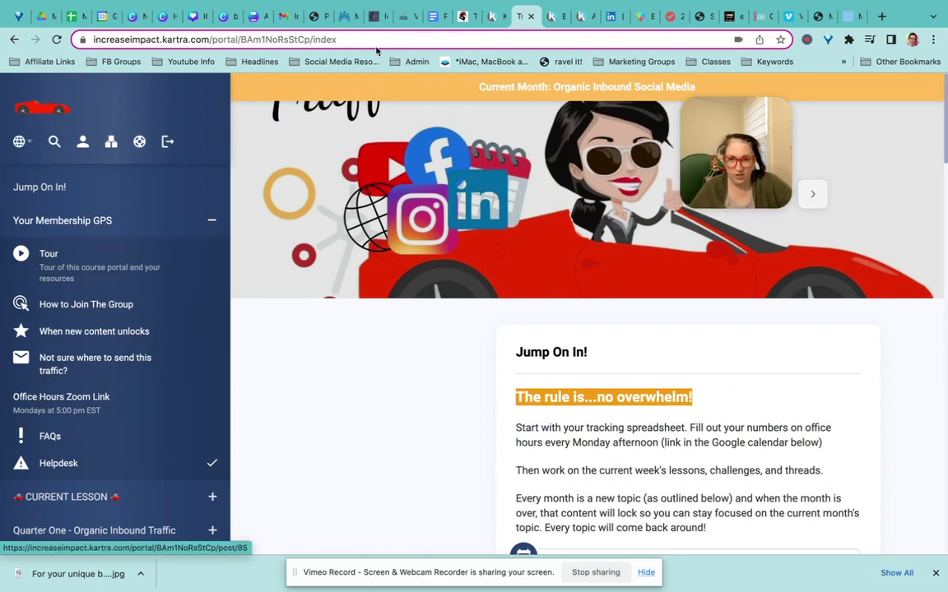
Open the Traffic School membership for editing and save its basic info
click(496, 16)
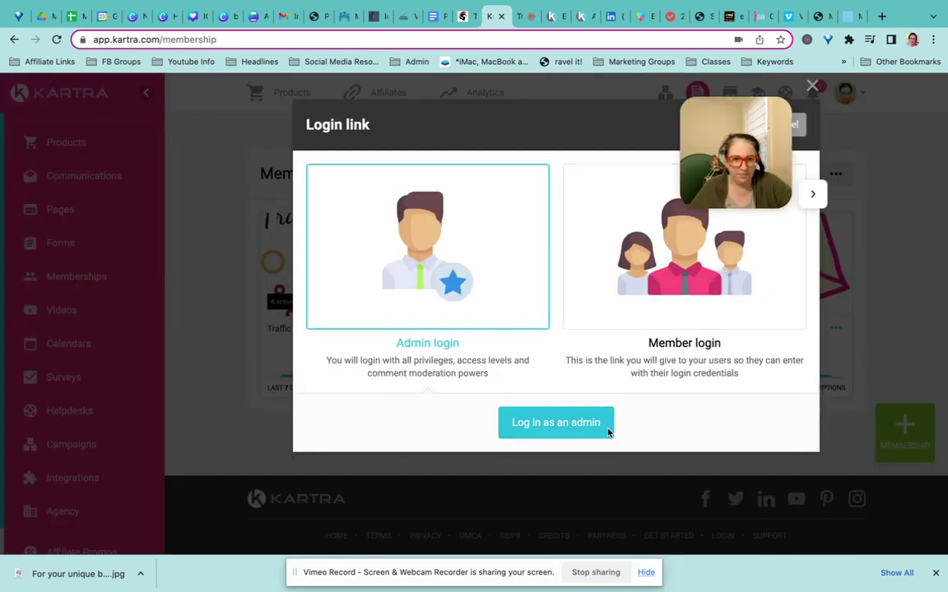
click(813, 85)
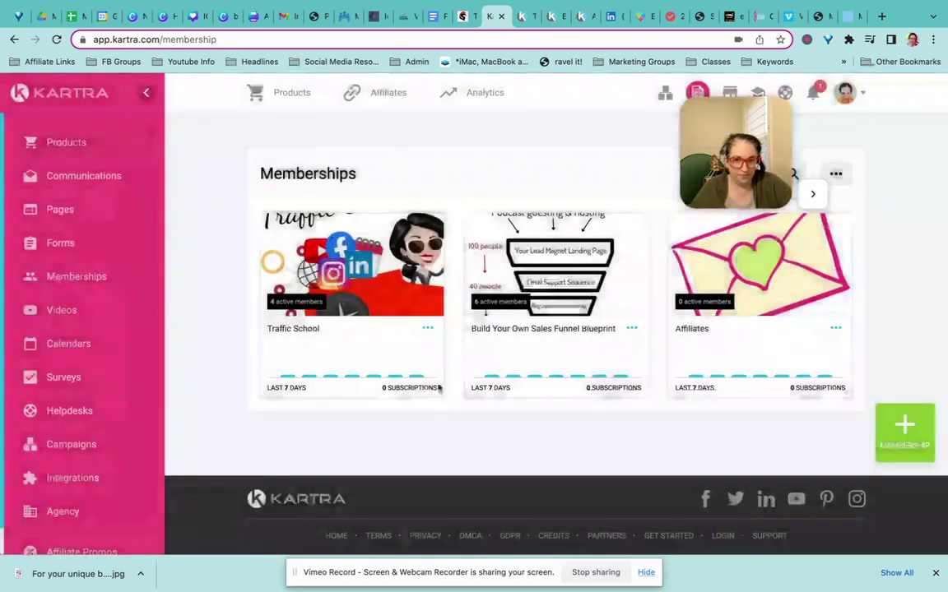
click(427, 328)
click(479, 344)
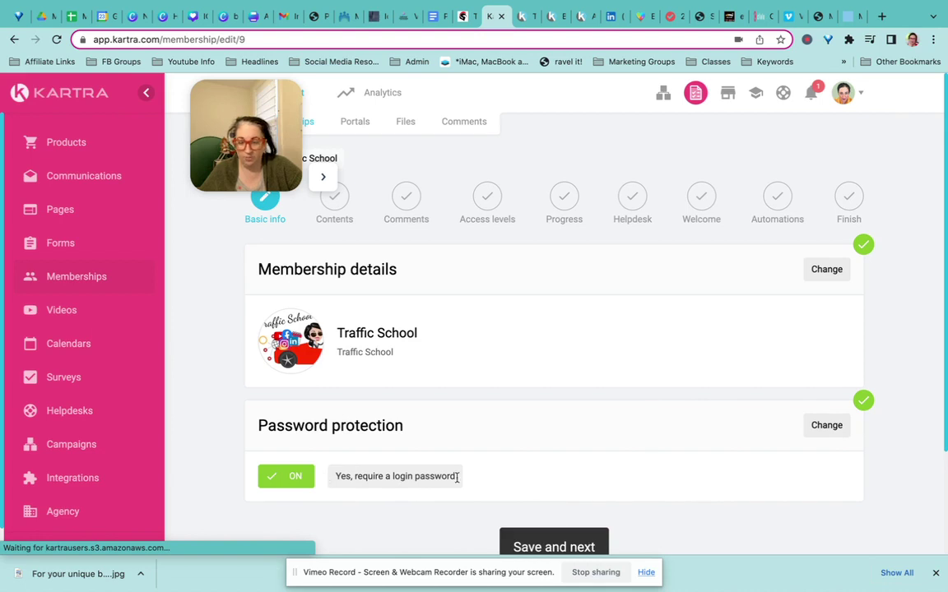
click(568, 539)
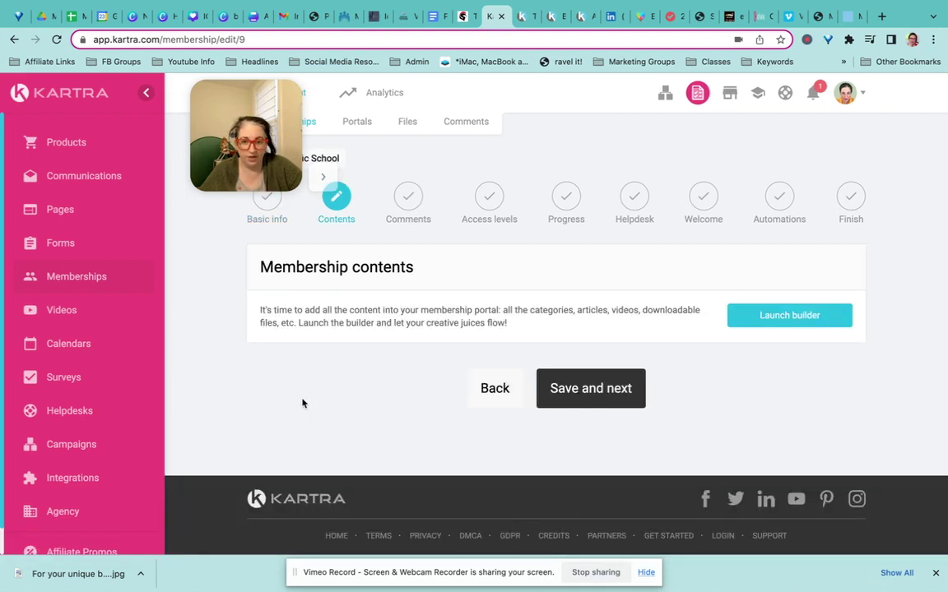
Launch the content builder and add a photo-above-name Host block to the sidebar
click(792, 315)
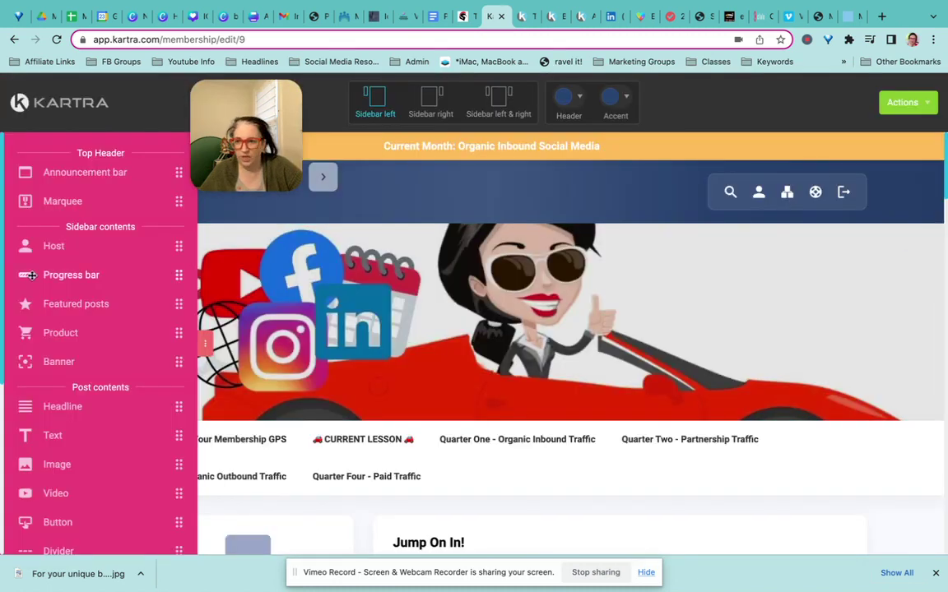
scroll(347, 362, down, 3)
scroll(346, 361, down, 3)
scroll(279, 336, up, 2)
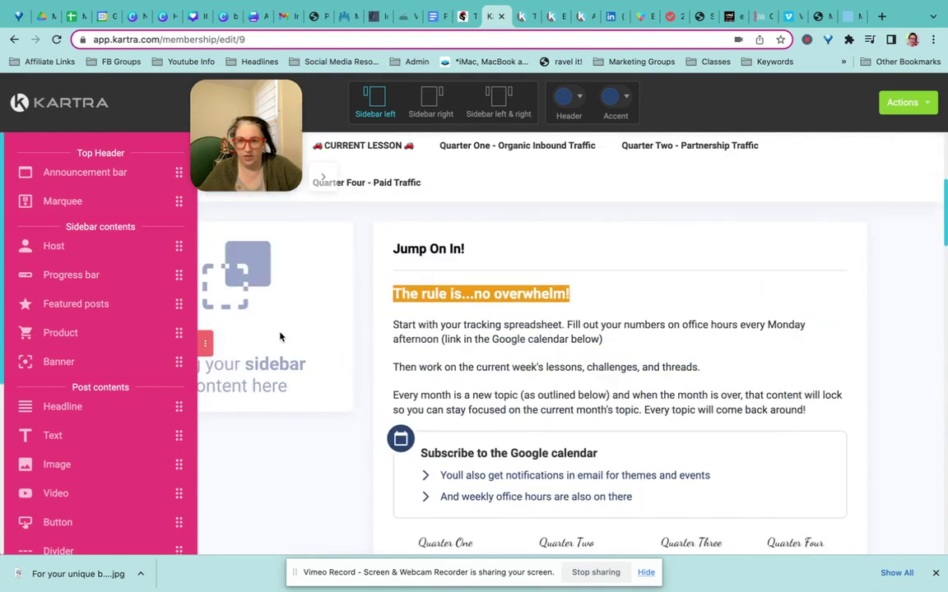
drag(55, 246, 255, 239)
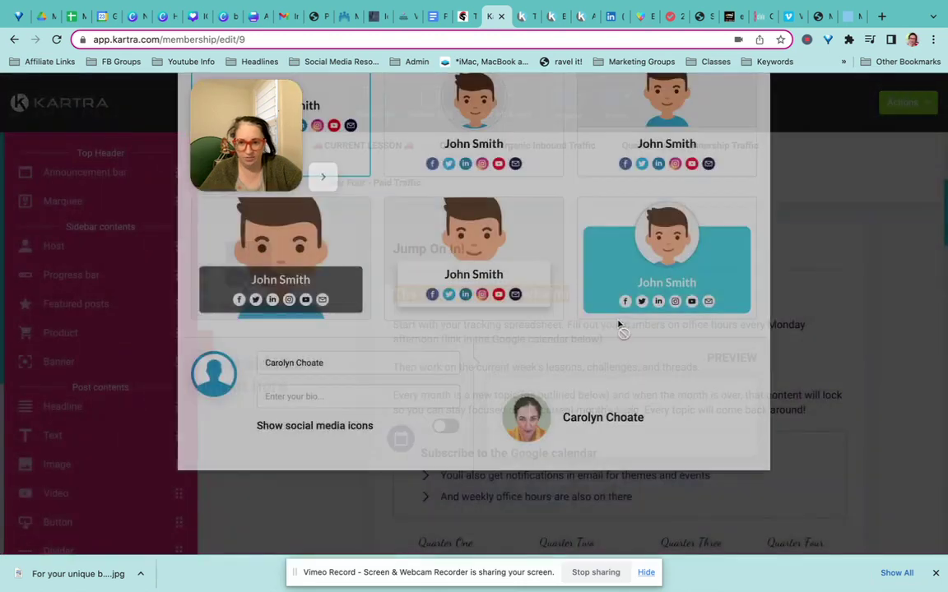
scroll(591, 409, down, 1)
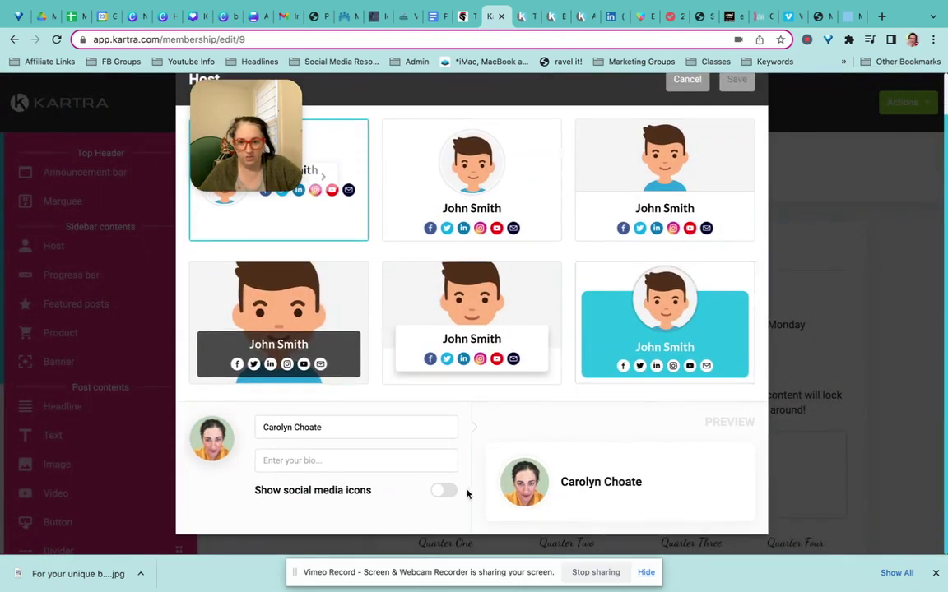
click(453, 284)
Enable coloured, circular social media icons on the host block and save it
click(342, 460)
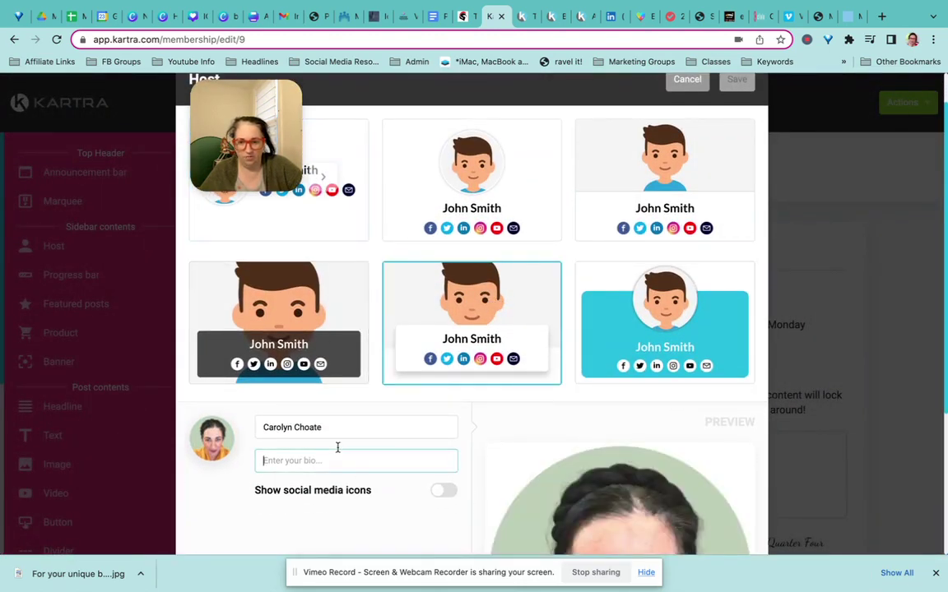
scroll(329, 457, down, 5)
click(447, 275)
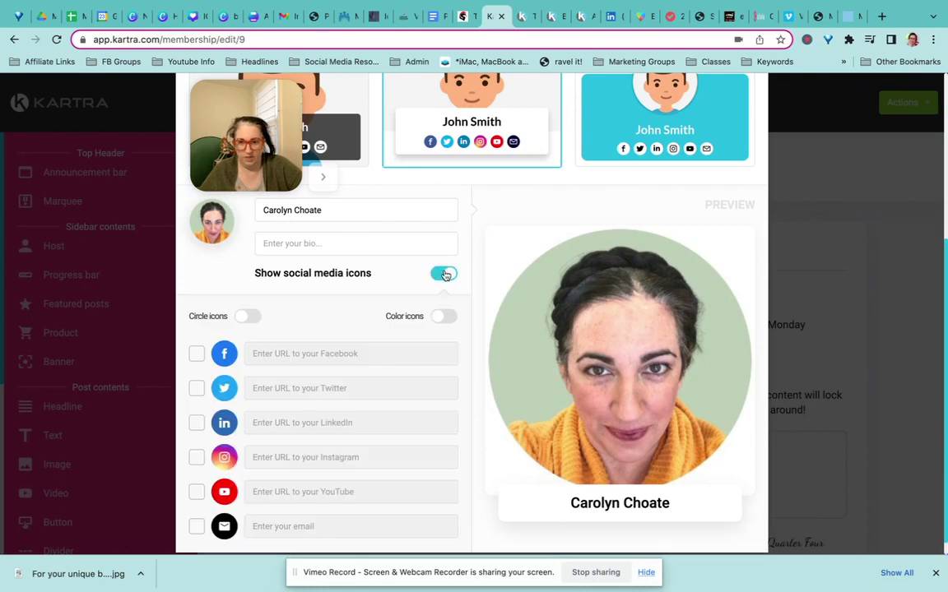
click(443, 319)
click(250, 318)
scroll(741, 372, up, 5)
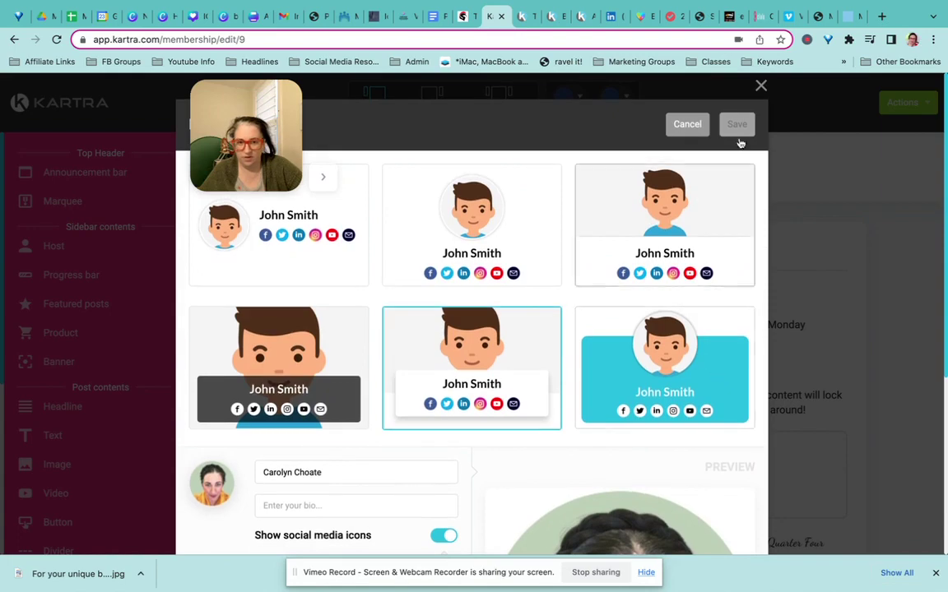
click(679, 125)
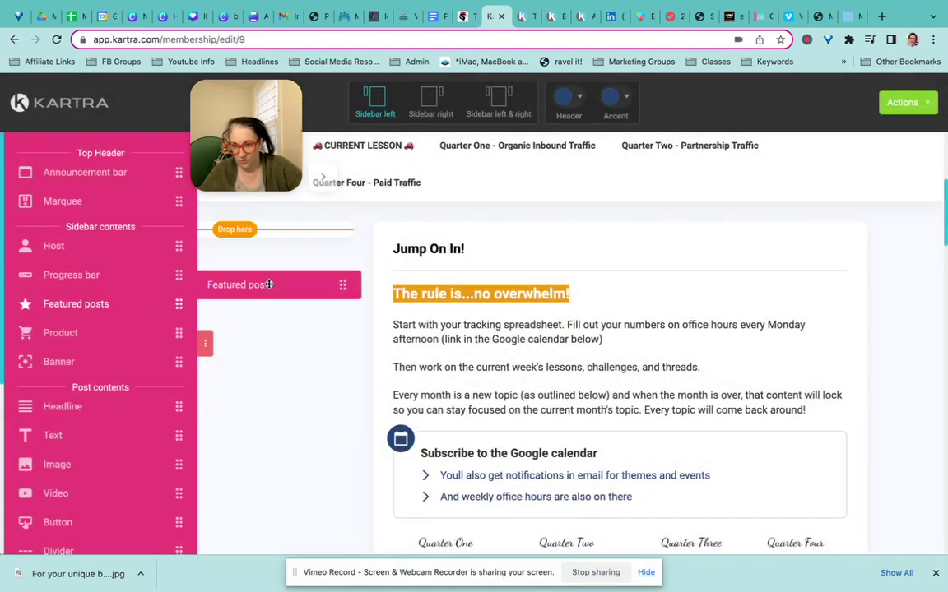
Add a Featured posts box featuring 'Challenge - Name Your Blog/Channel/Show' to the sidebar
drag(255, 235, 257, 247)
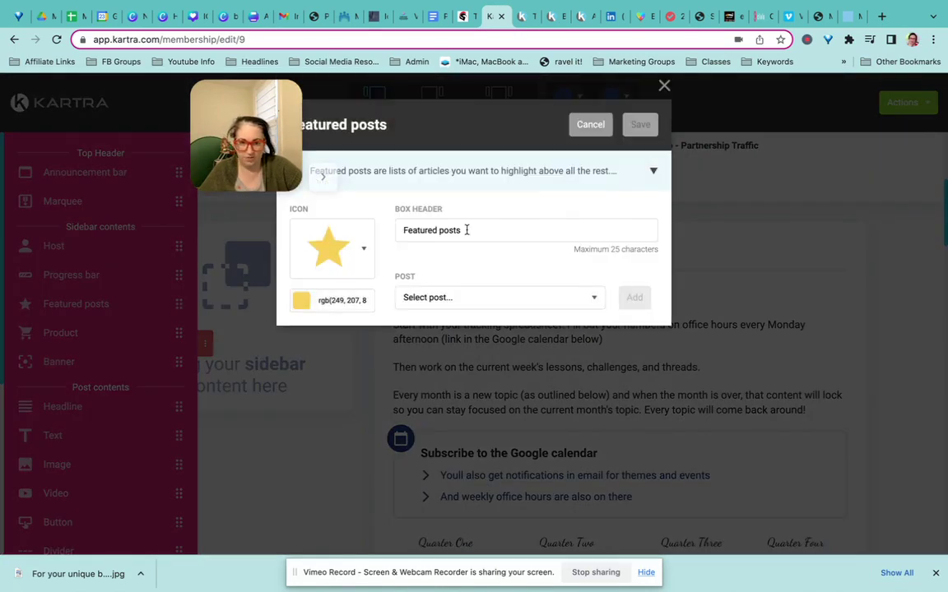
click(491, 300)
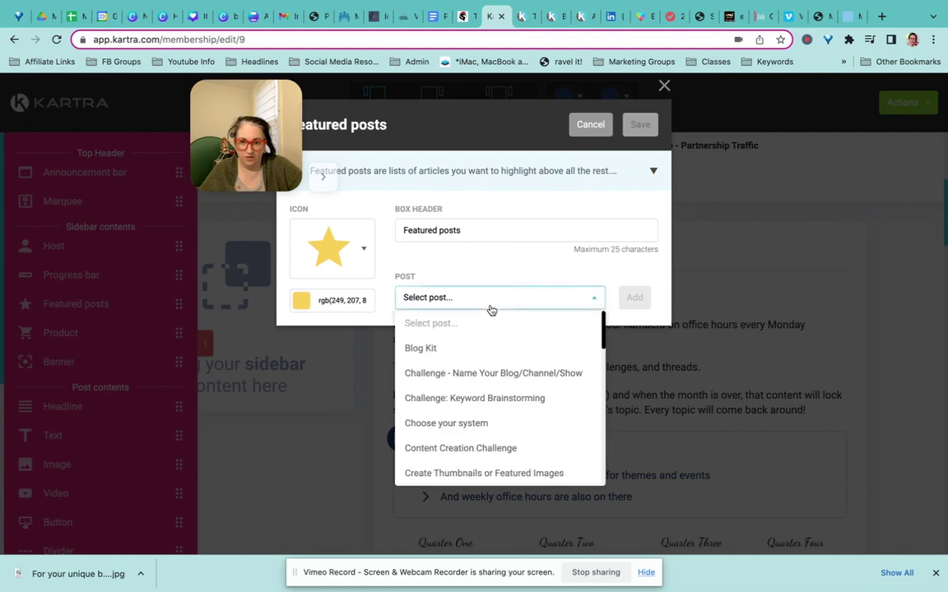
click(494, 372)
click(635, 297)
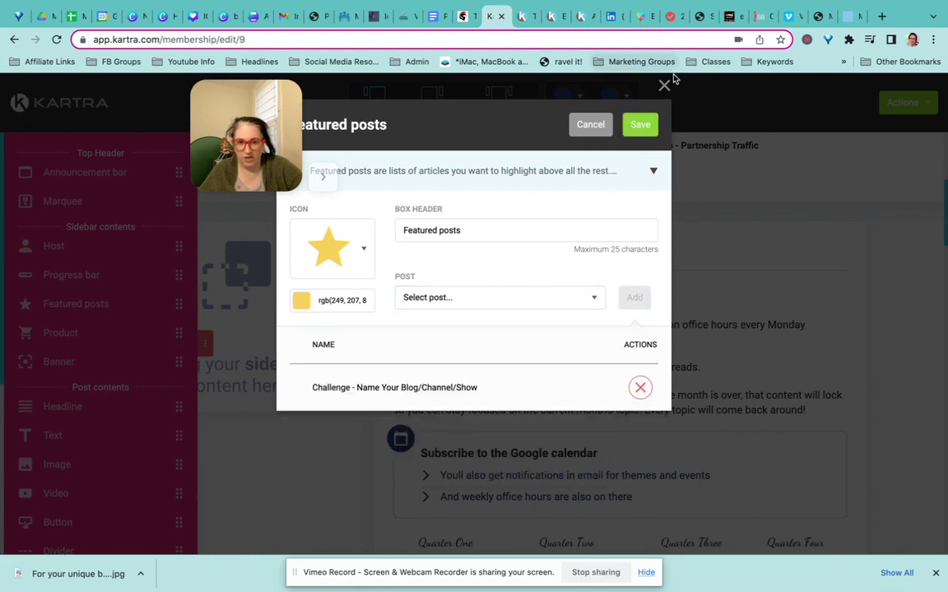
click(640, 124)
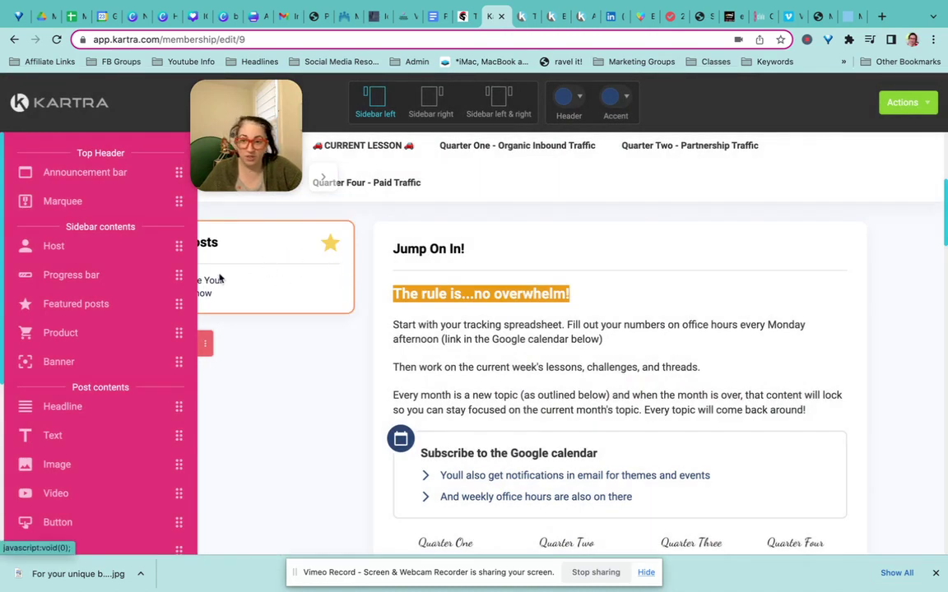
Drag another element onto the page, where the 'Current Month: Organic Inbound Social Media' announcement bar appears
scroll(133, 325, down, 3)
scroll(115, 313, up, 3)
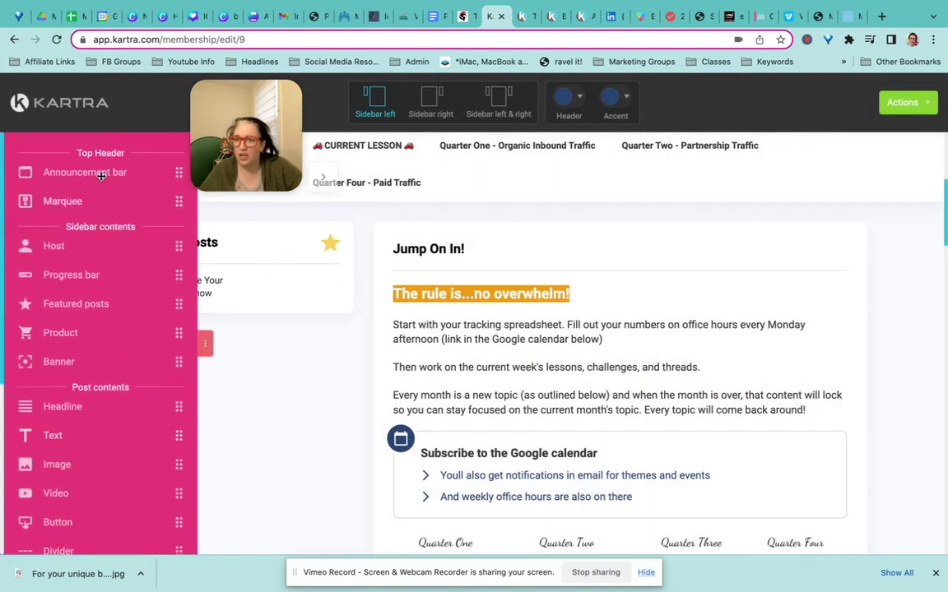
drag(101, 175, 439, 245)
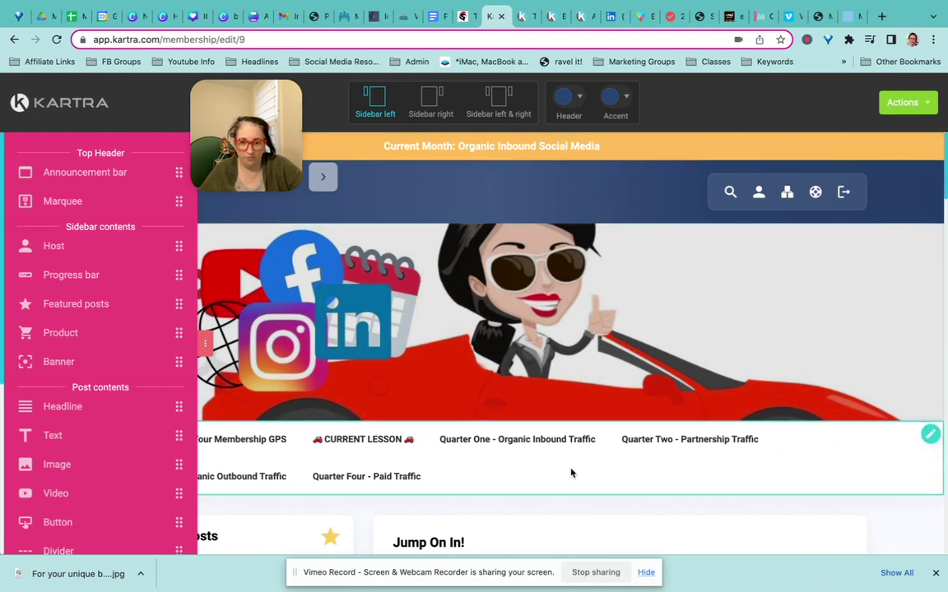
click(905, 102)
click(879, 135)
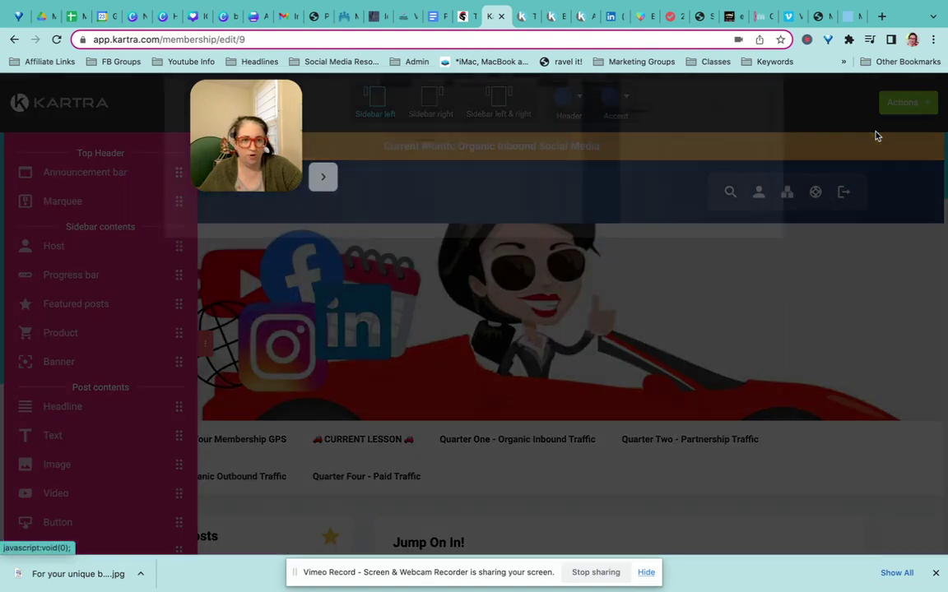
click(233, 243)
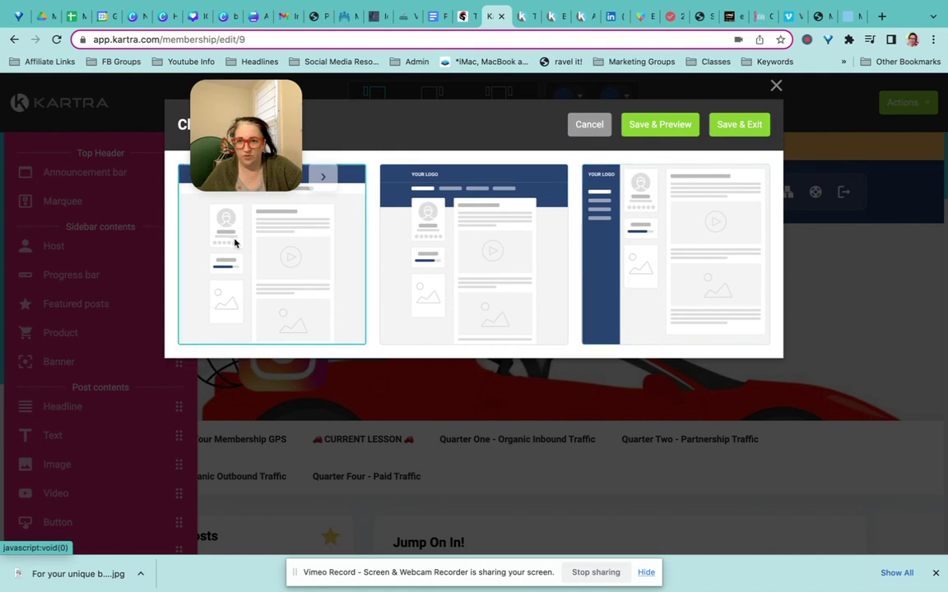
click(470, 240)
click(683, 251)
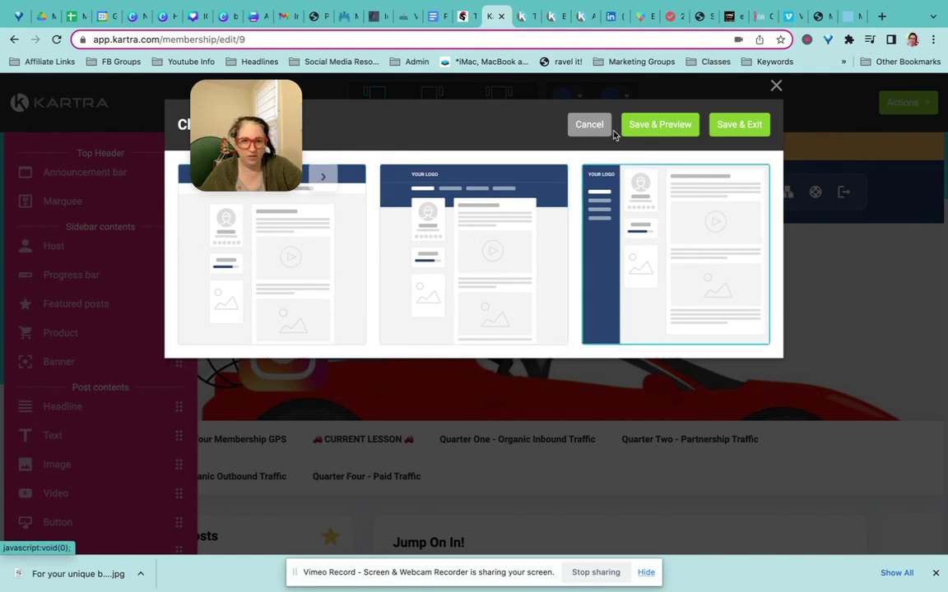
click(776, 84)
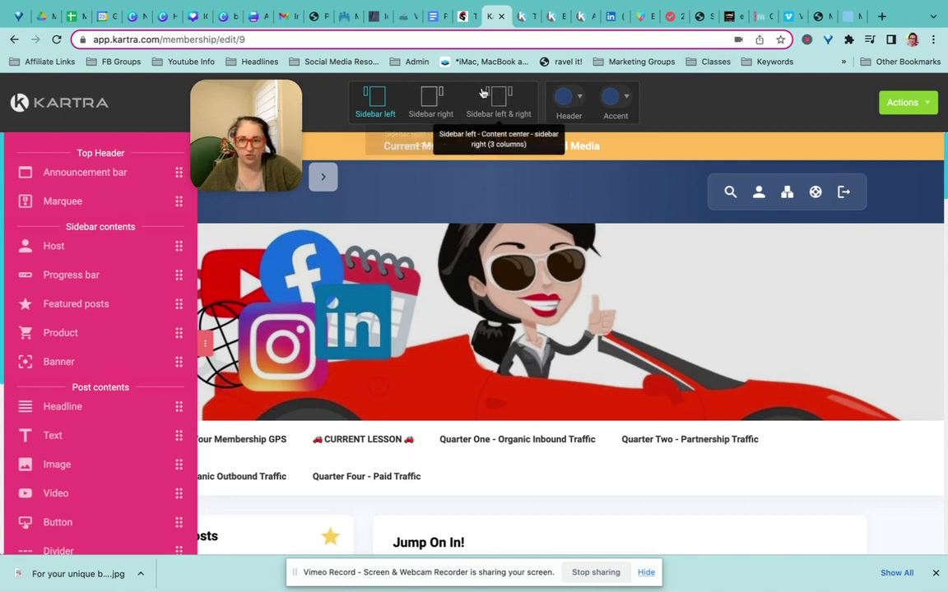
click(425, 100)
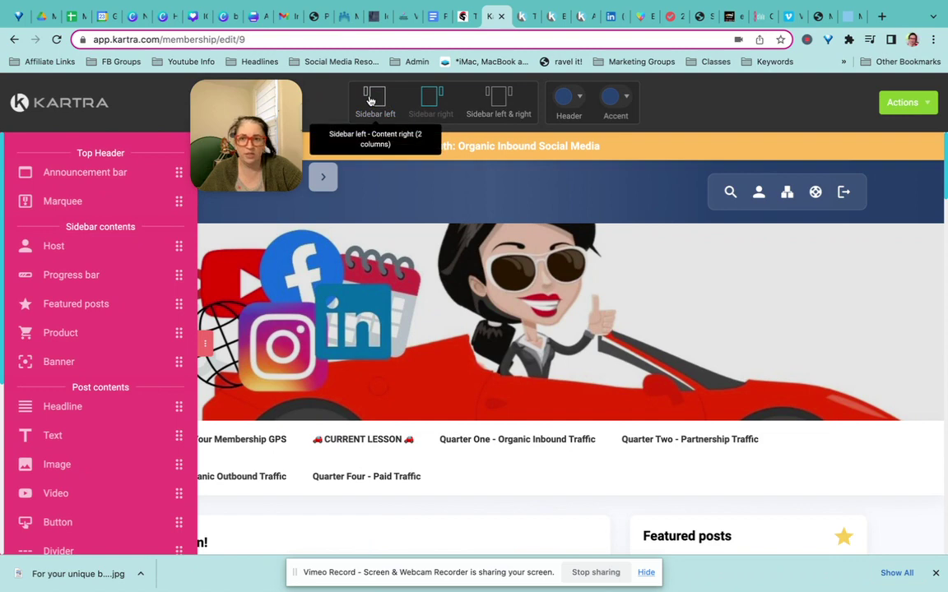
click(392, 102)
scroll(500, 421, down, 5)
Add a progress bar reading 4 of 8 to the sidebar, then open Quarter Four - Paid Traffic
scroll(500, 421, down, 1)
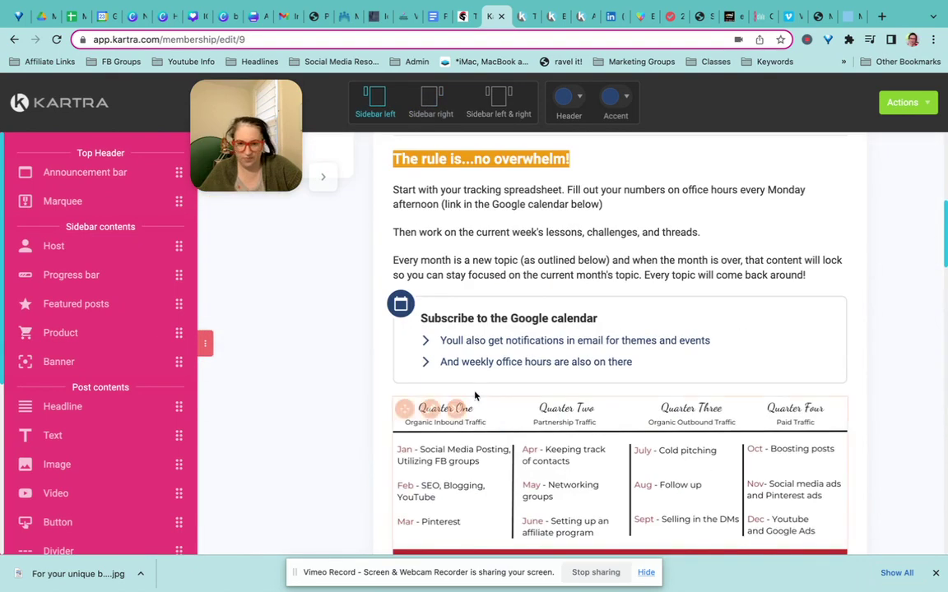
scroll(53, 401, down, 4)
scroll(54, 402, down, 4)
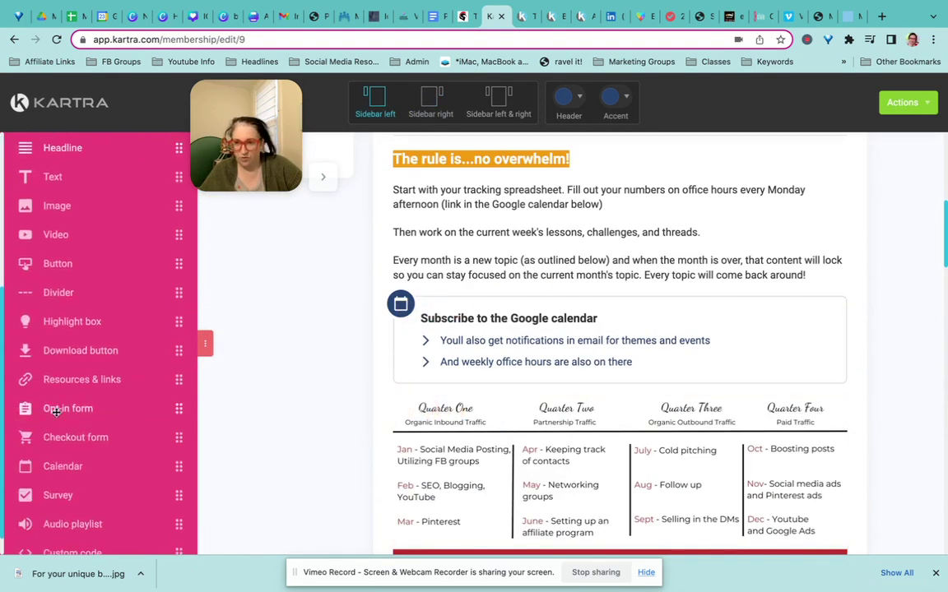
scroll(60, 448, down, 1)
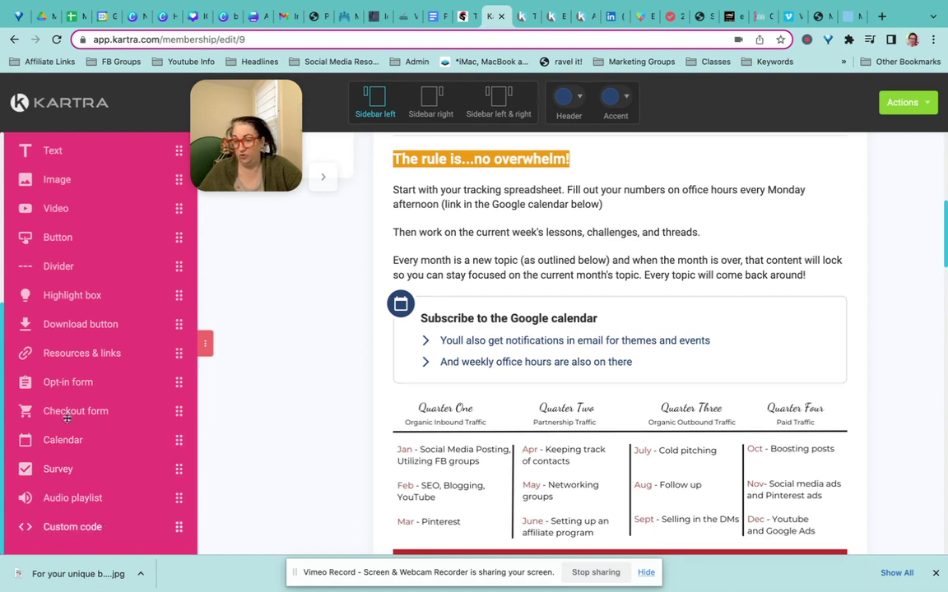
scroll(72, 374, up, 1)
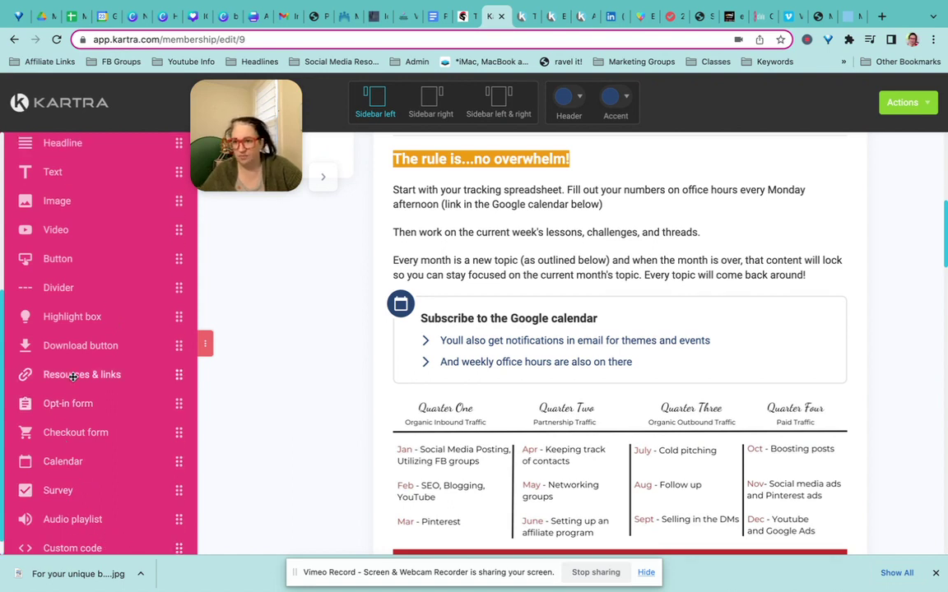
scroll(71, 377, up, 3)
scroll(52, 381, up, 3)
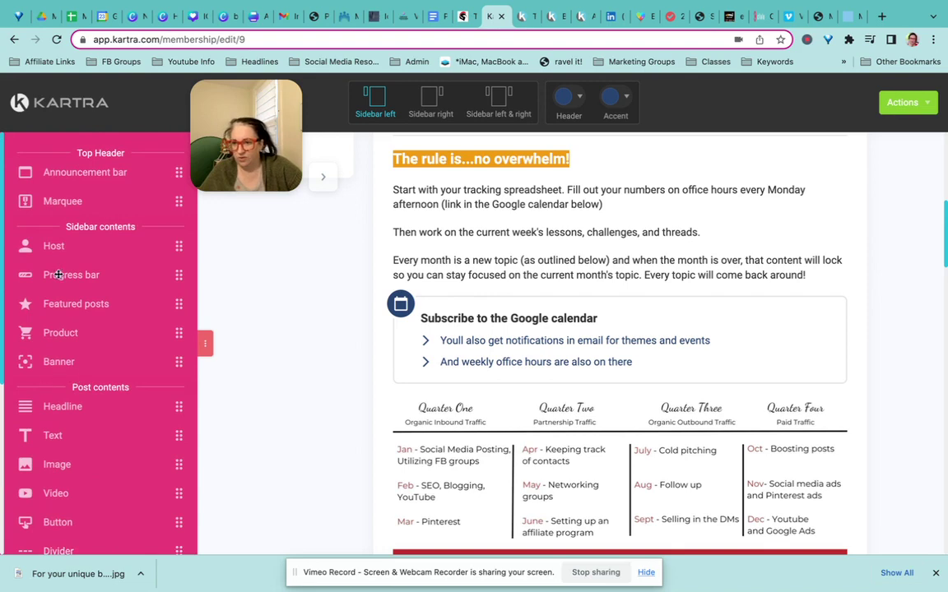
scroll(272, 343, up, 3)
scroll(271, 342, up, 2)
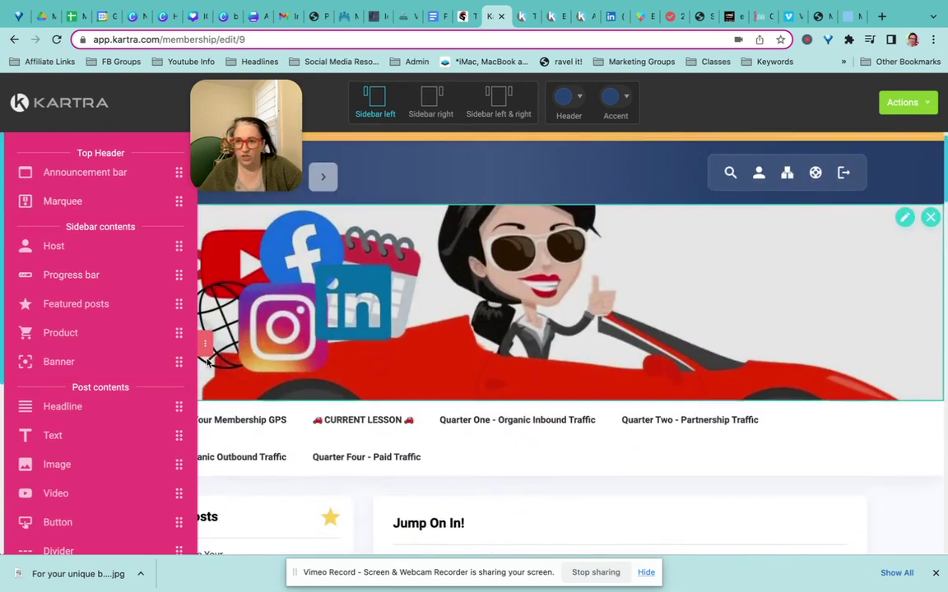
scroll(272, 343, down, 5)
mouse_move(63, 274)
mouse_down()
mouse_move(349, 266)
mouse_move(300, 256)
mouse_up()
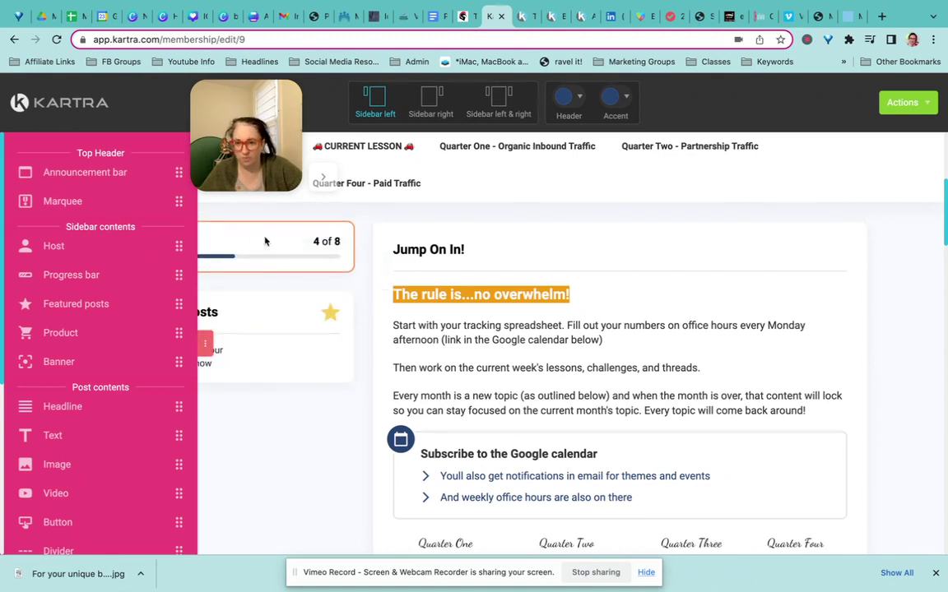
click(401, 191)
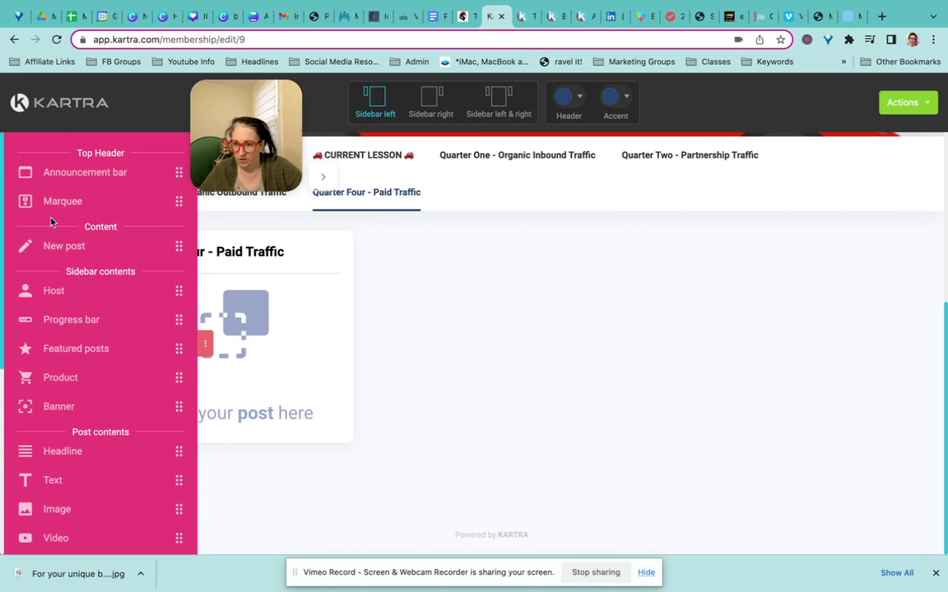
mouse_move(543, 173)
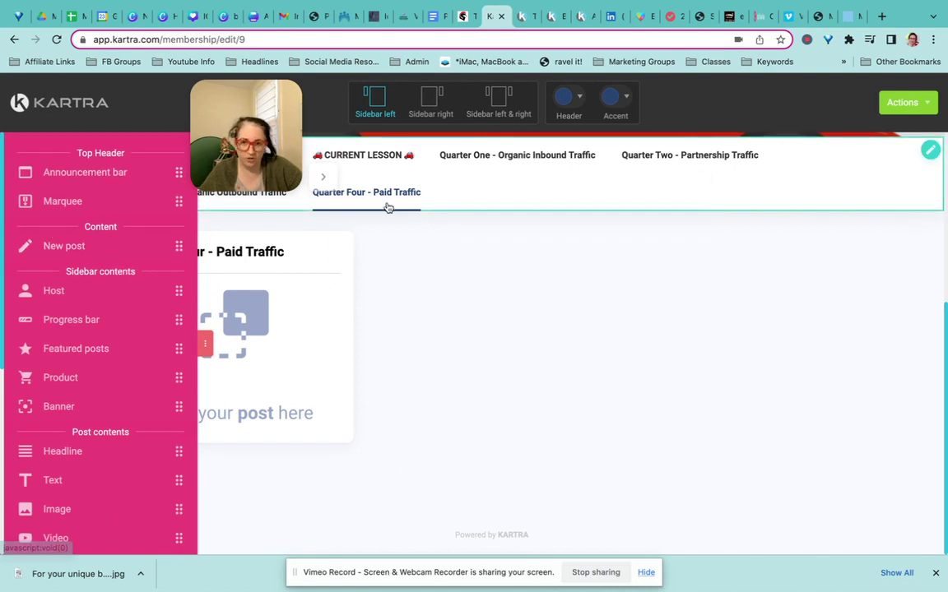
Add a new post named 'test' to the Quarter Four - Paid Traffic section
drag(51, 245, 267, 417)
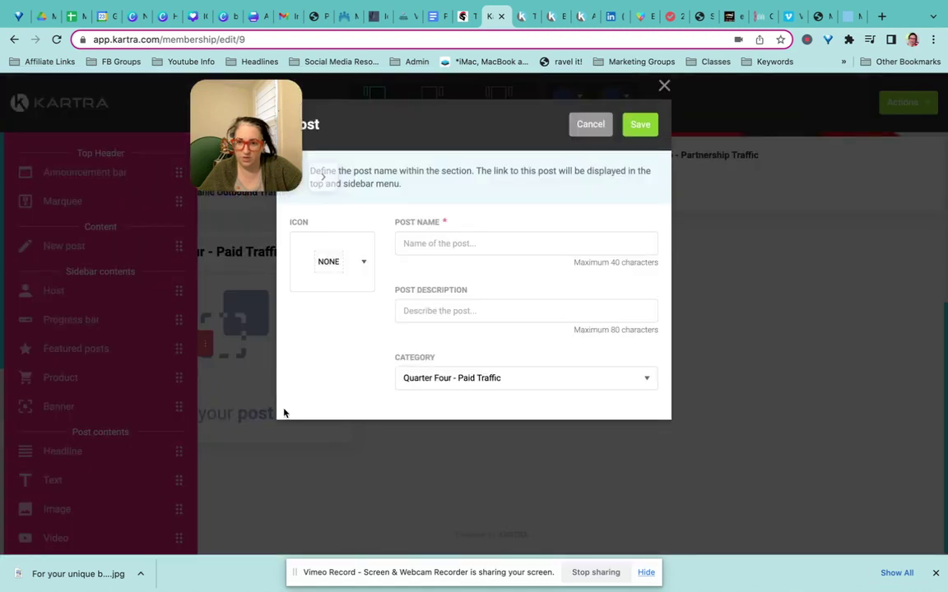
click(346, 264)
click(436, 242)
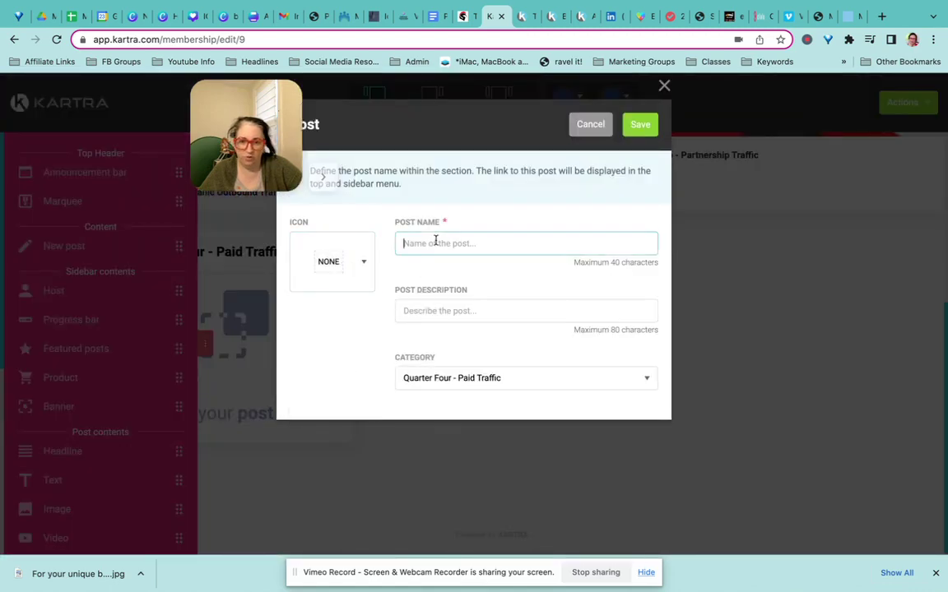
text(test)
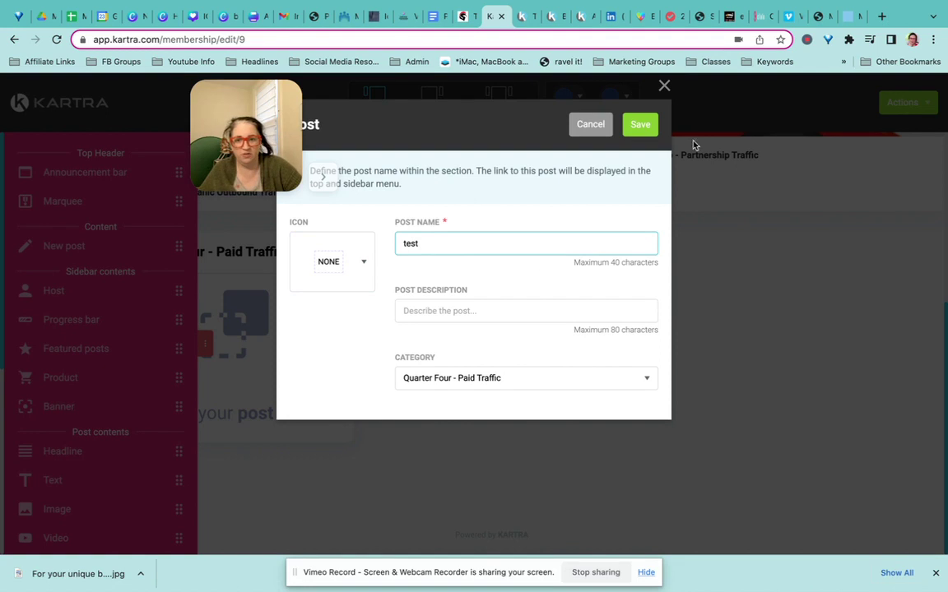
click(640, 124)
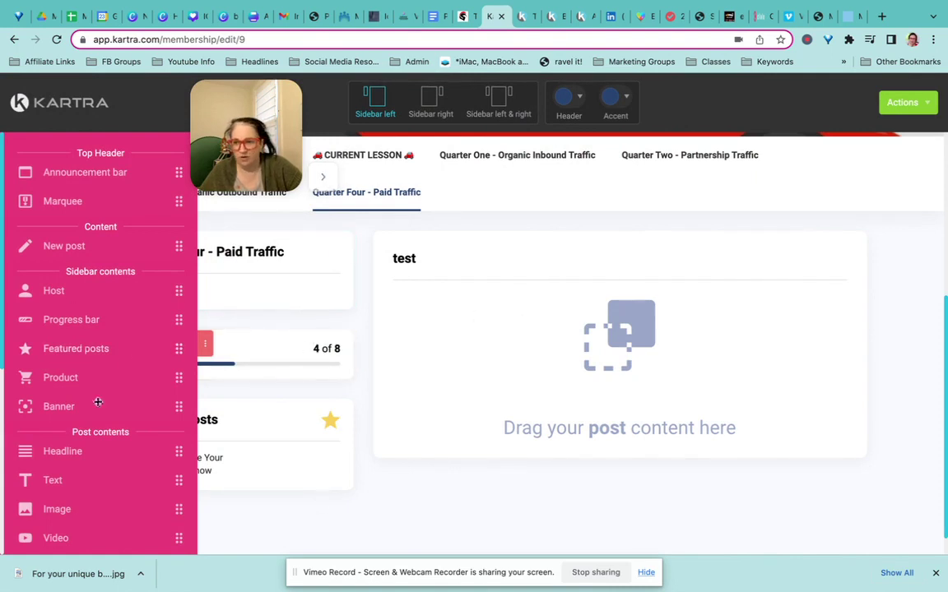
Insert a divider line as the first content of the test post
scroll(71, 456, down, 1)
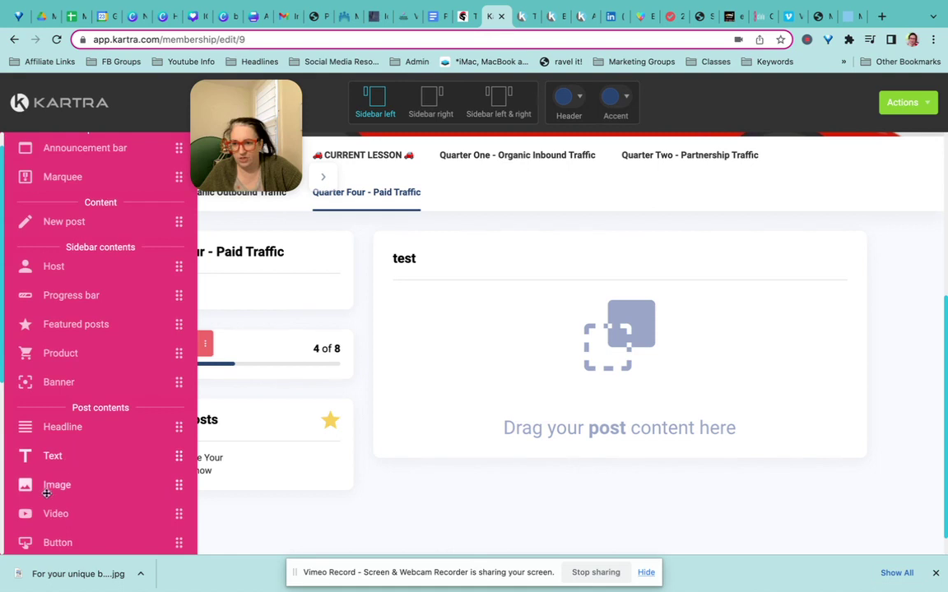
scroll(52, 485, down, 2)
drag(54, 482, 602, 295)
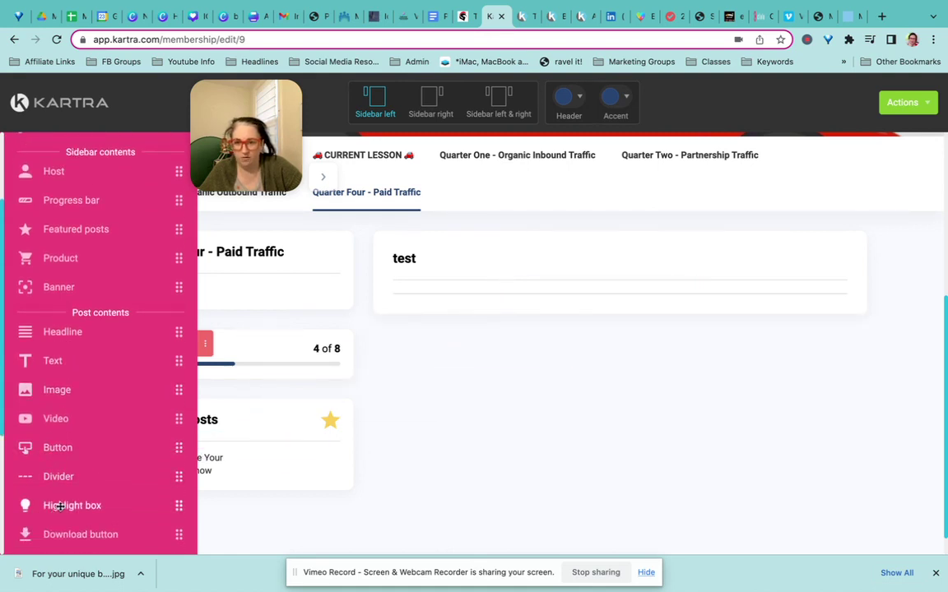
drag(59, 506, 571, 271)
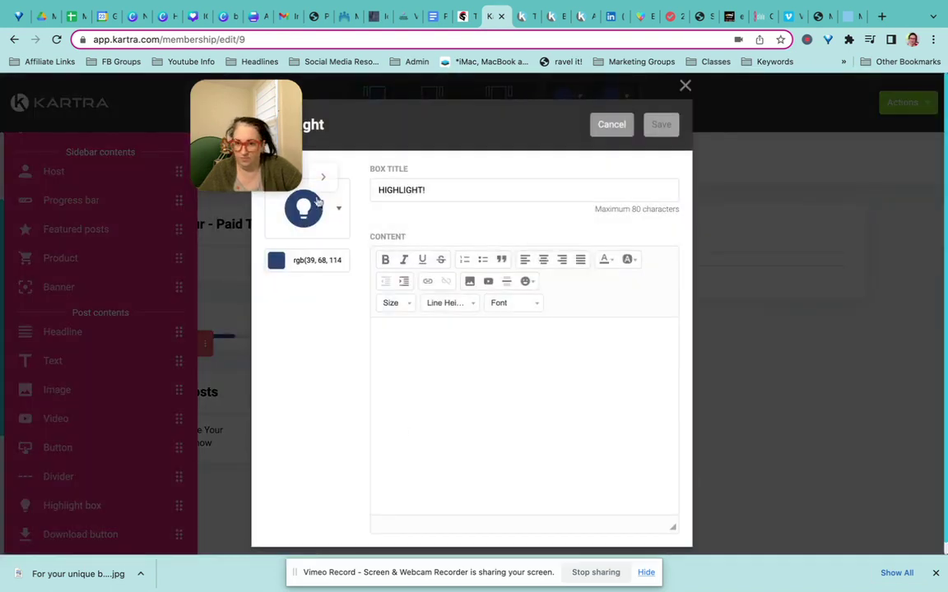
click(318, 202)
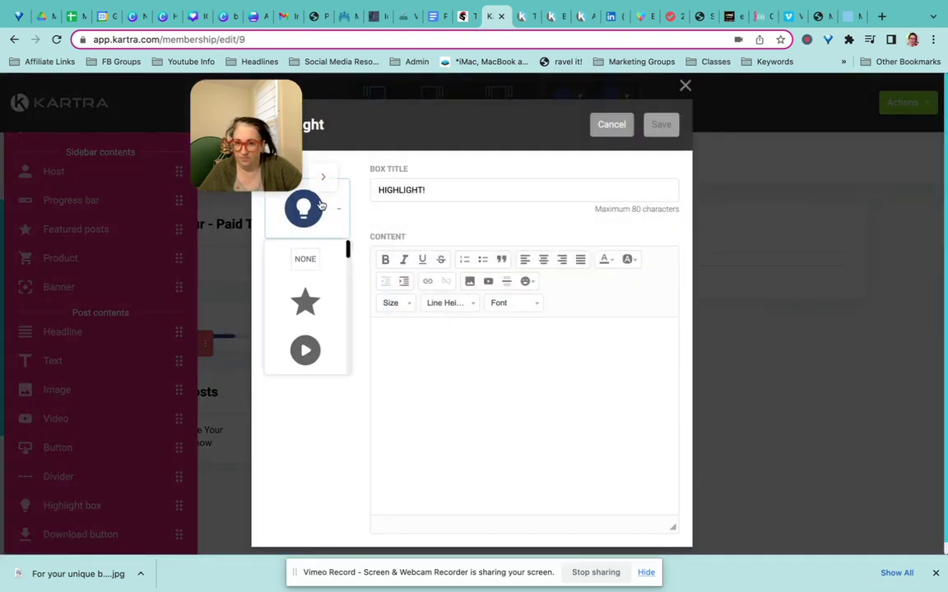
click(304, 302)
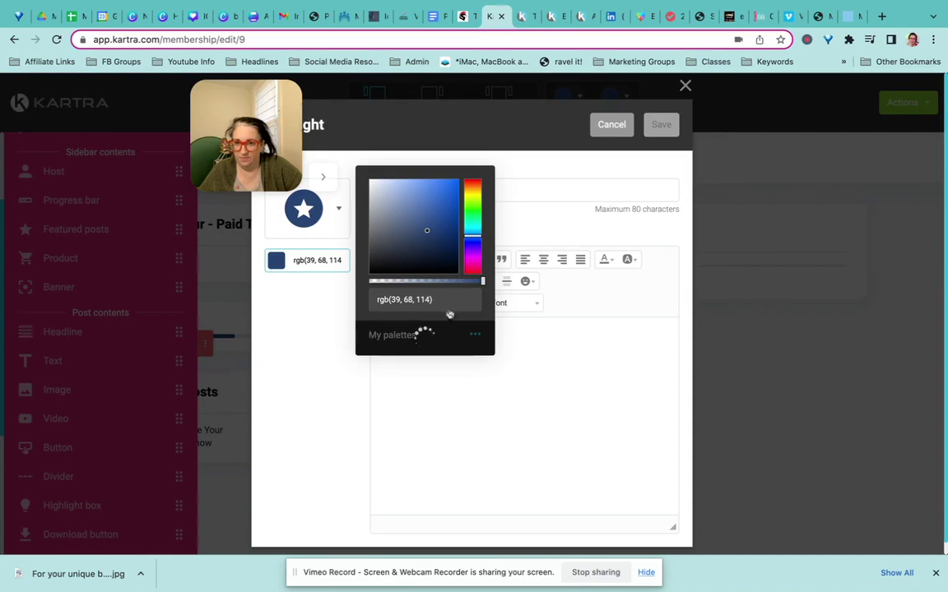
click(472, 347)
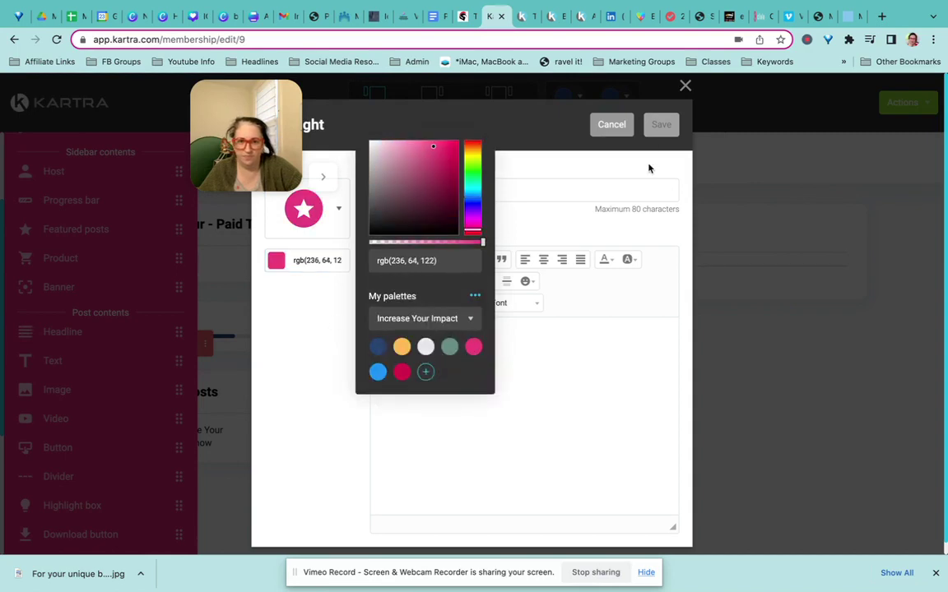
click(649, 168)
click(609, 125)
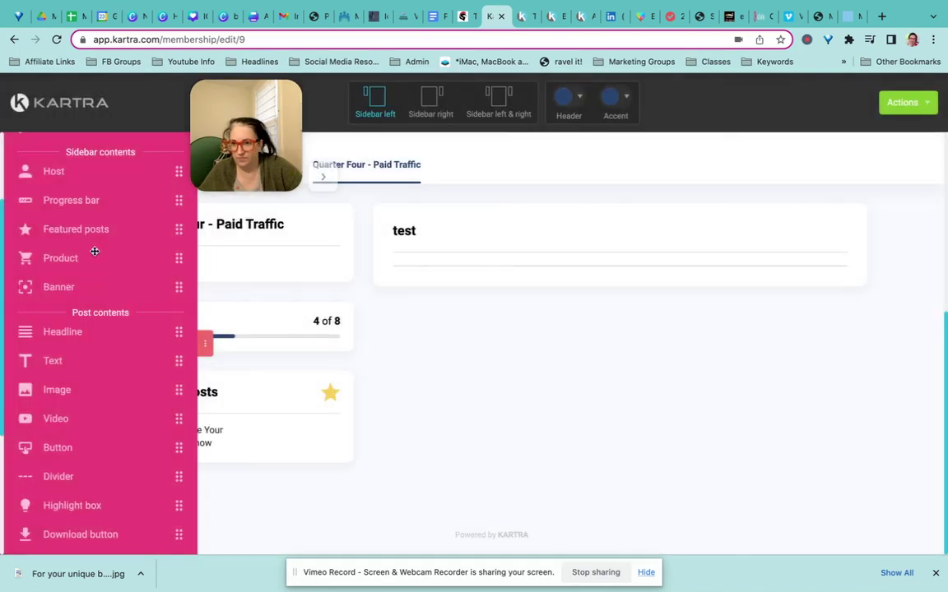
Scroll back up to the orange current-month bar, header links and car banner
scroll(92, 247, up, 3)
scroll(92, 245, down, 5)
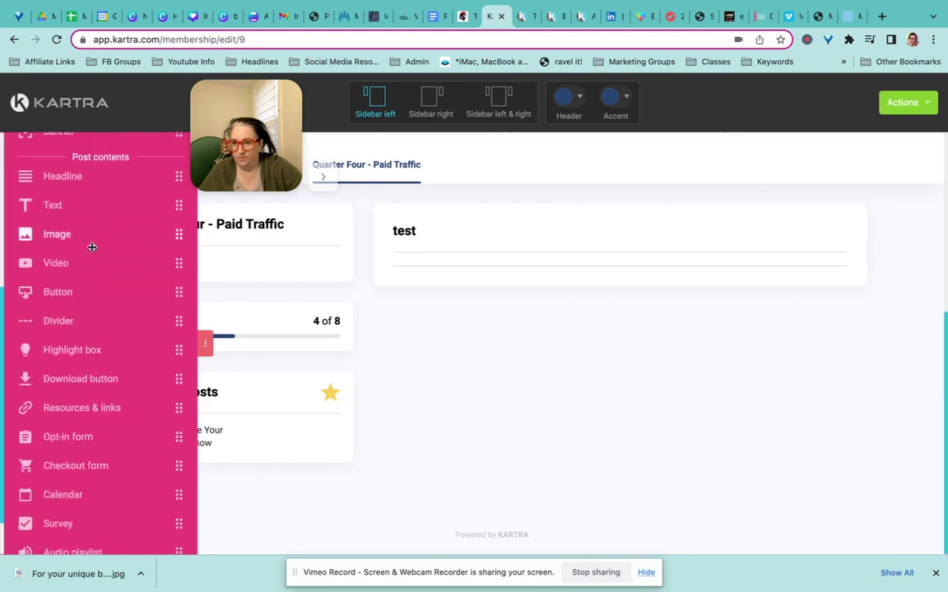
scroll(93, 246, down, 1)
scroll(92, 245, up, 6)
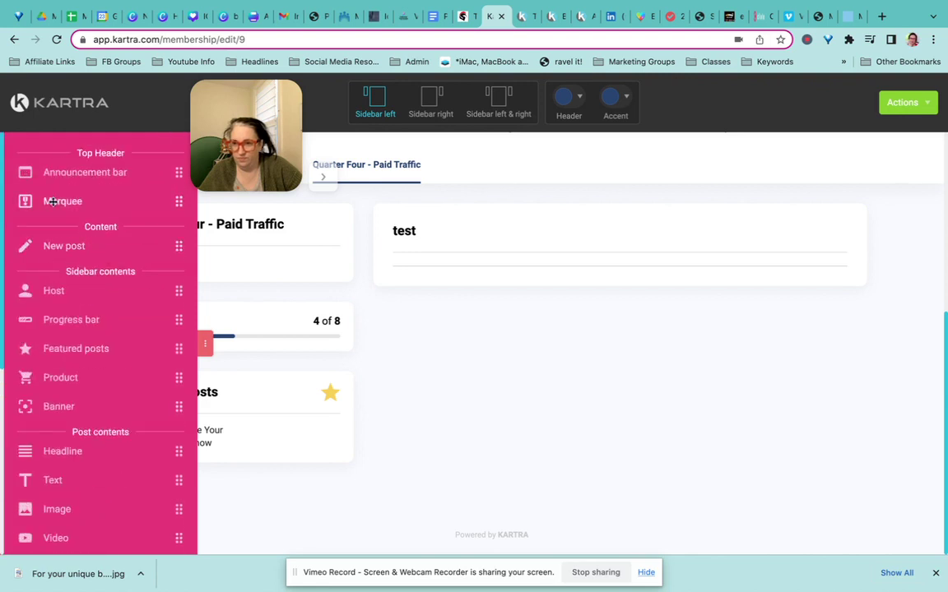
scroll(543, 233, up, 5)
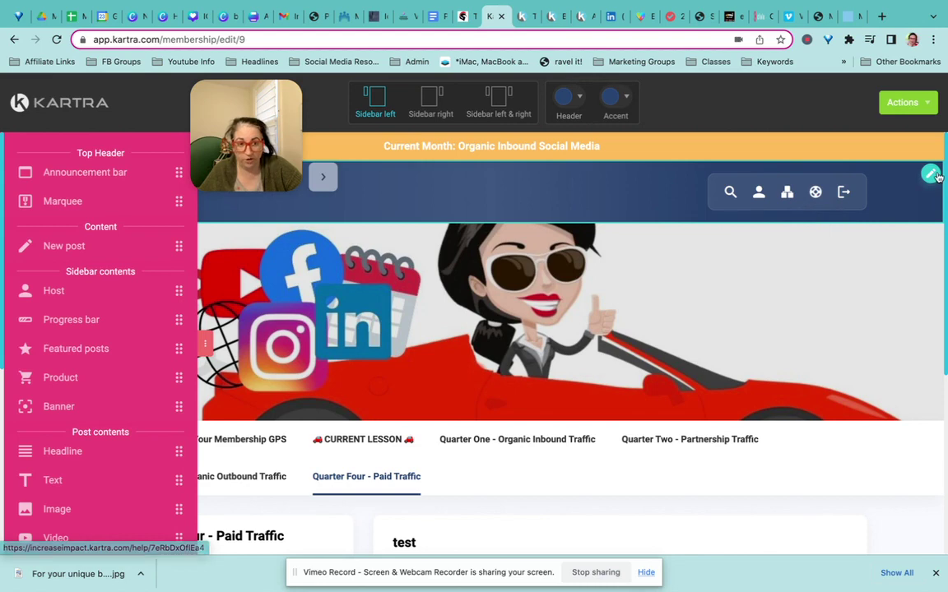
click(844, 165)
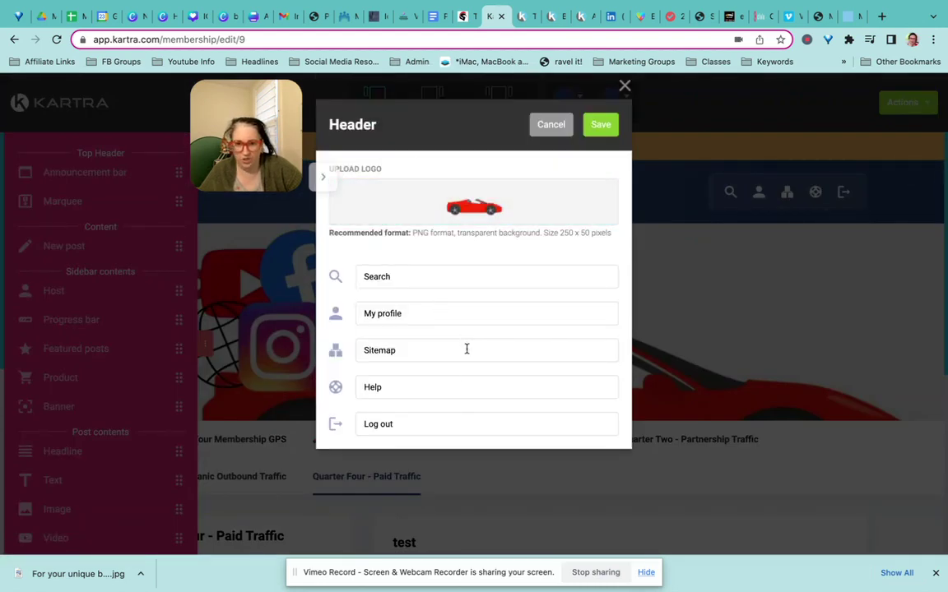
click(600, 124)
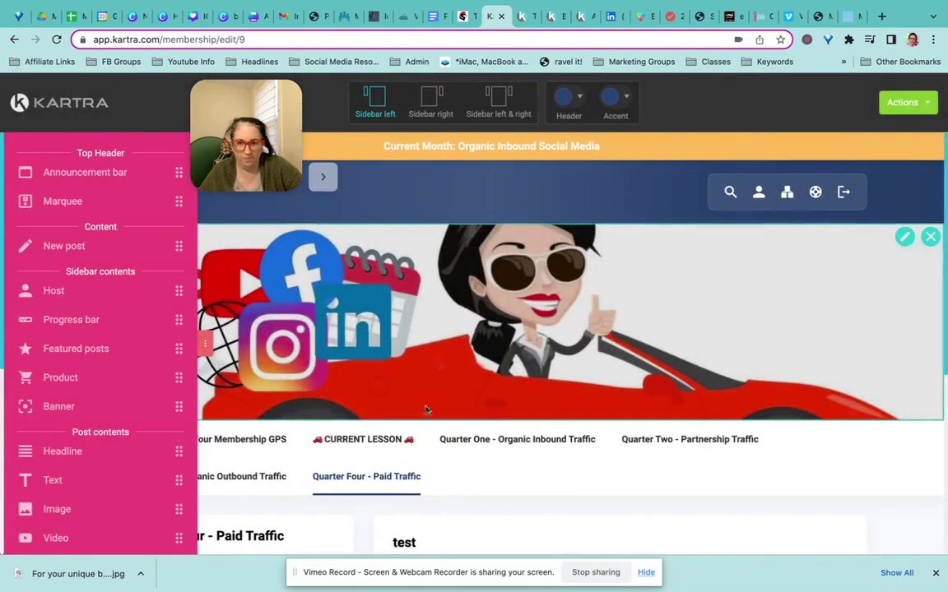
click(929, 434)
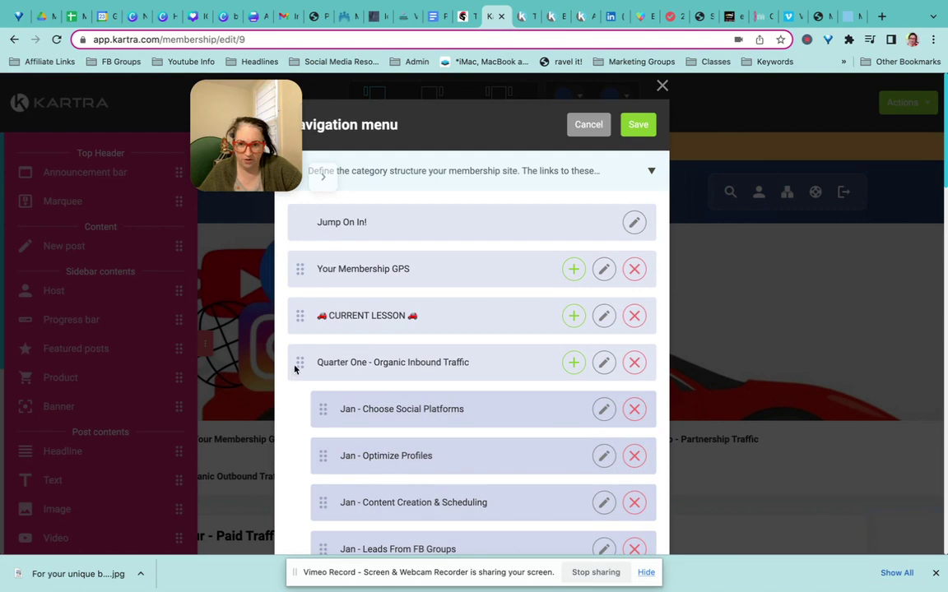
mouse_move(317, 408)
mouse_down()
mouse_move(310, 420)
mouse_move(311, 402)
mouse_move(328, 456)
mouse_up()
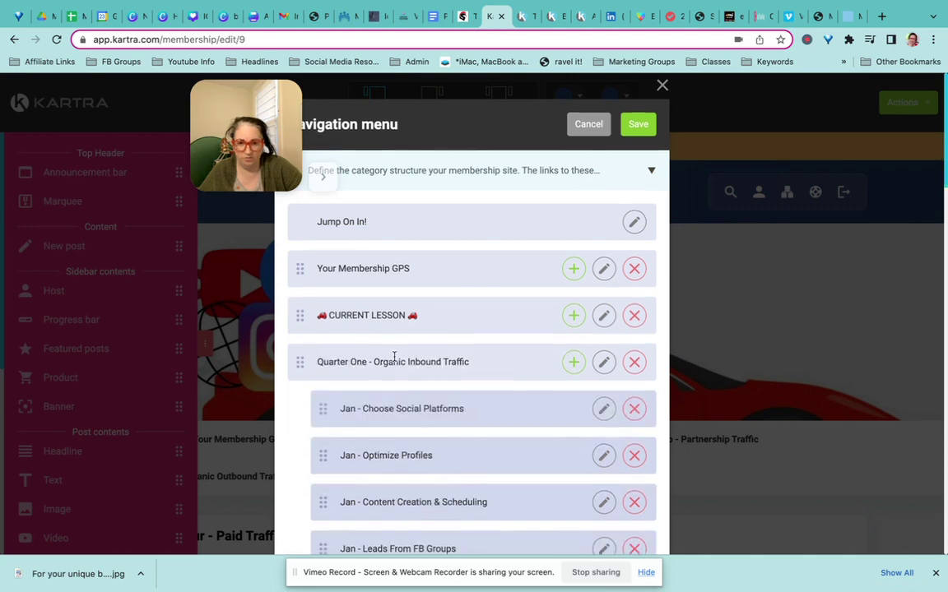
scroll(580, 329, down, 3)
scroll(590, 148, up, 1)
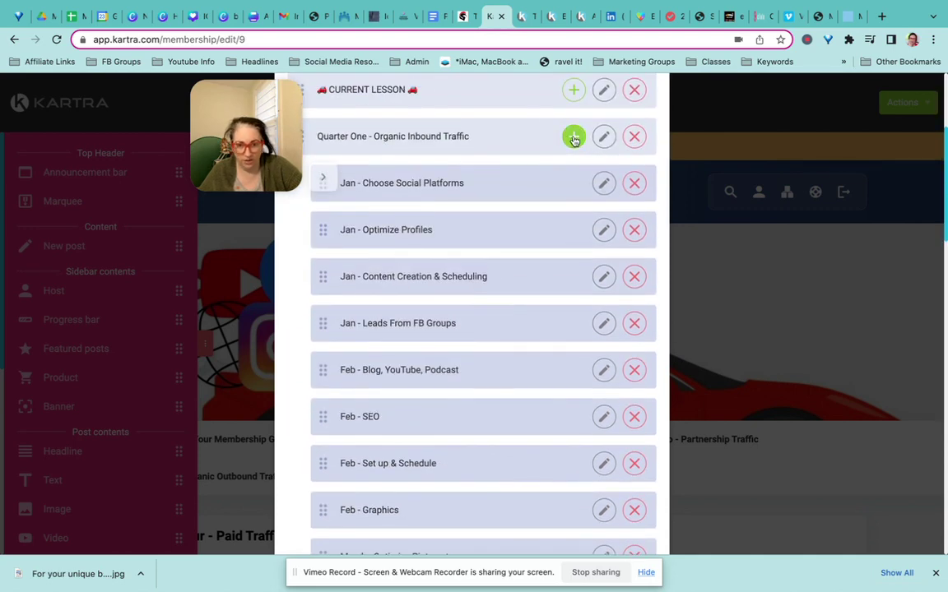
click(604, 138)
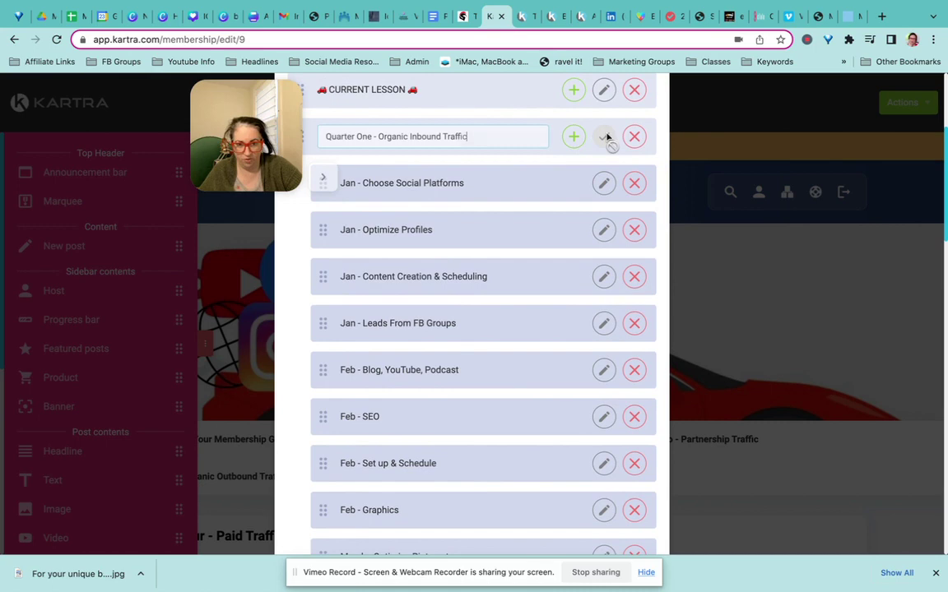
click(604, 136)
scroll(562, 373, down, 7)
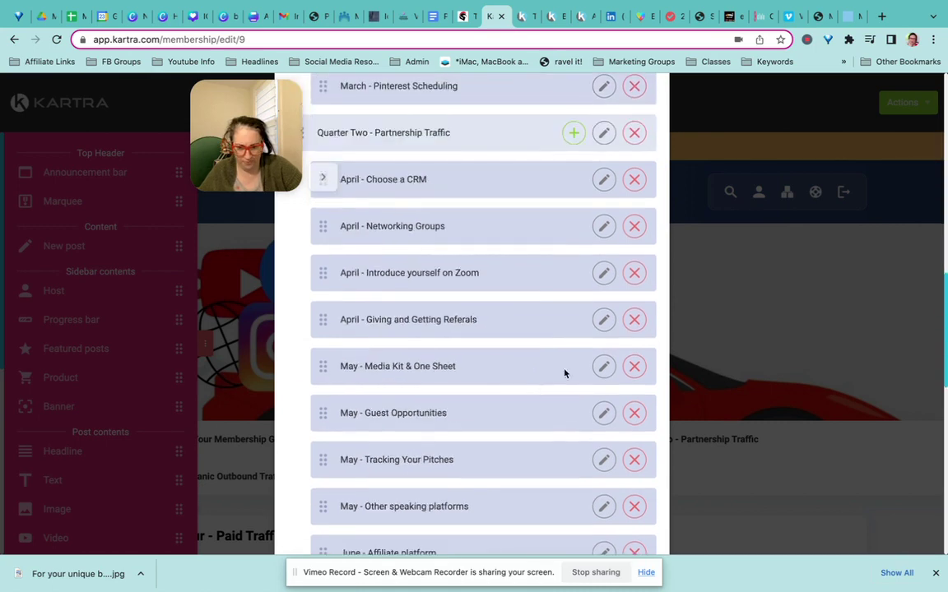
scroll(441, 459, down, 5)
scroll(436, 455, down, 3)
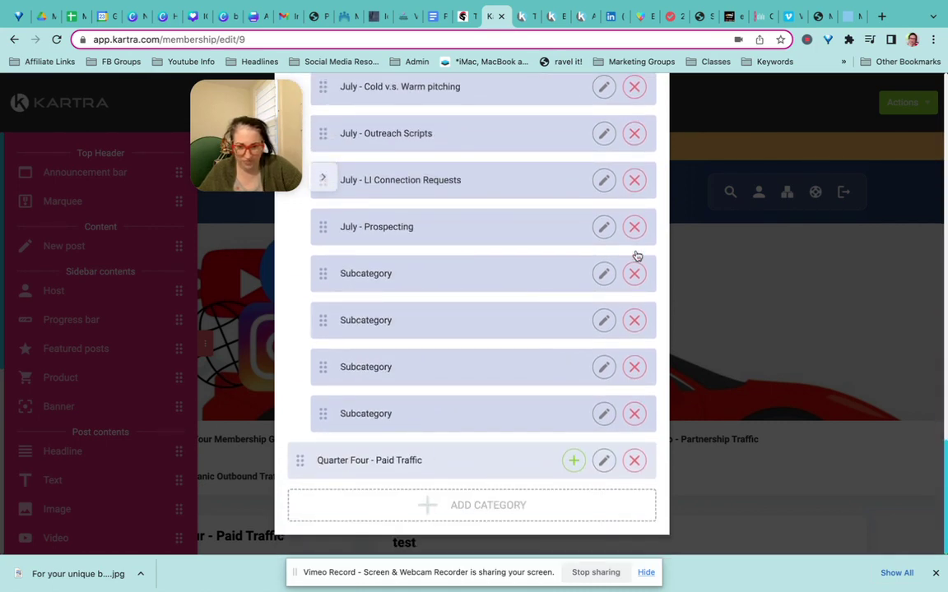
scroll(637, 256, up, 15)
click(662, 86)
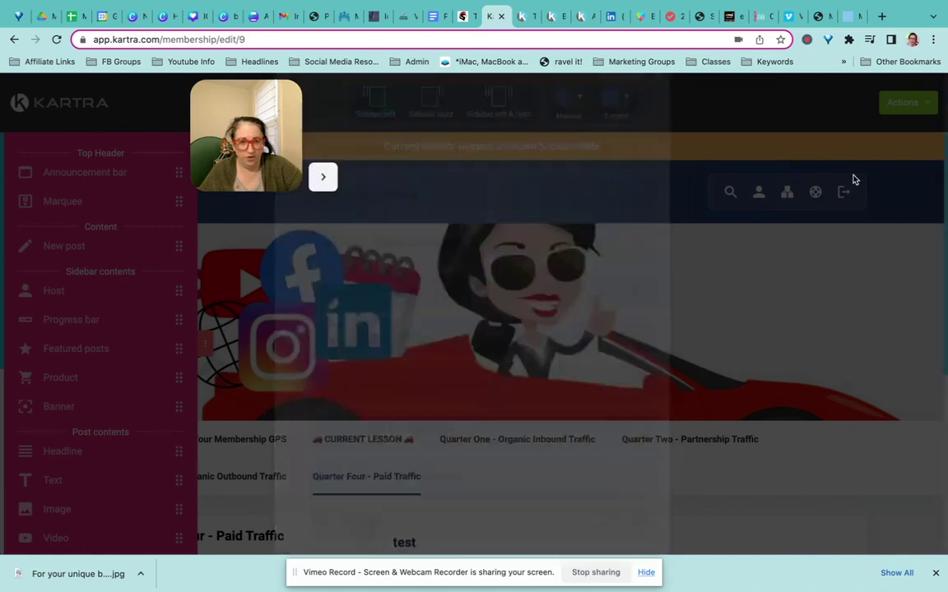
Save and exit the portal design from Actions, confirming the layout choice
click(901, 102)
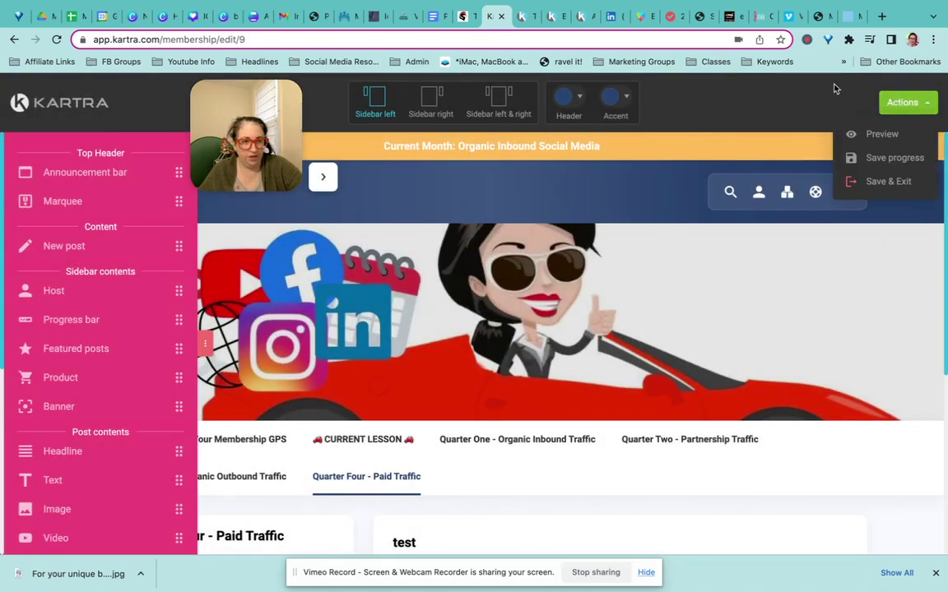
click(848, 181)
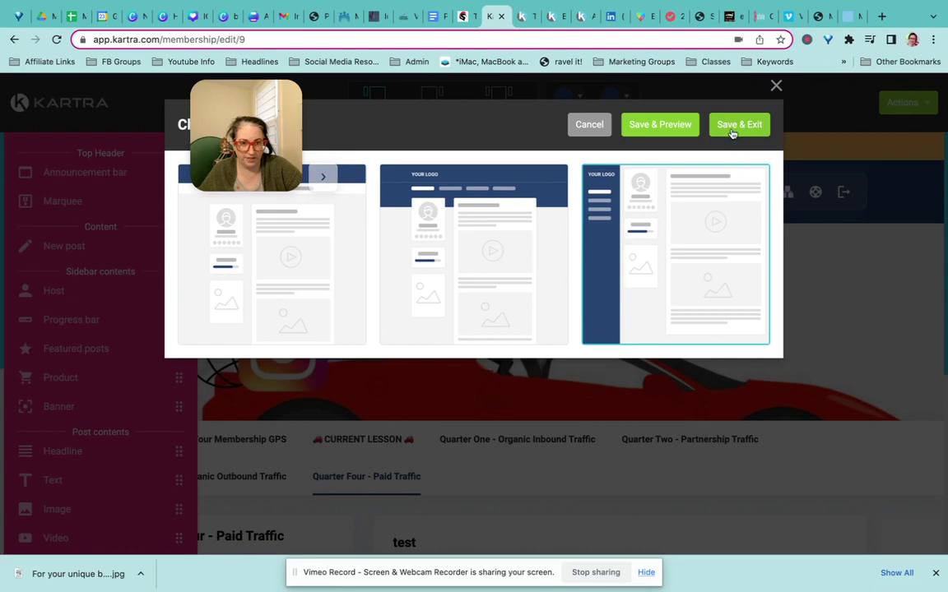
click(732, 132)
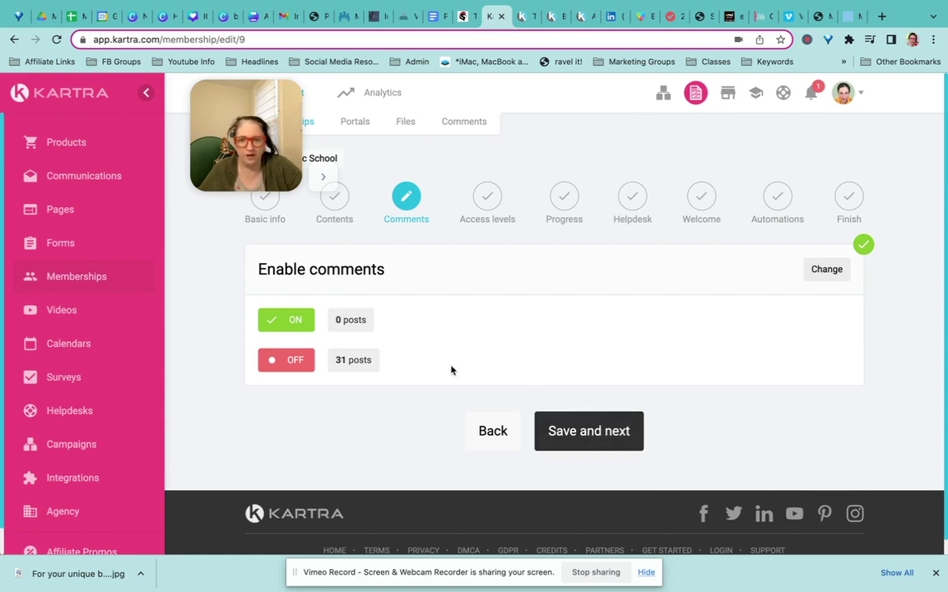
Accept the comments settings with all 31 posts off and start editing access levels
click(614, 434)
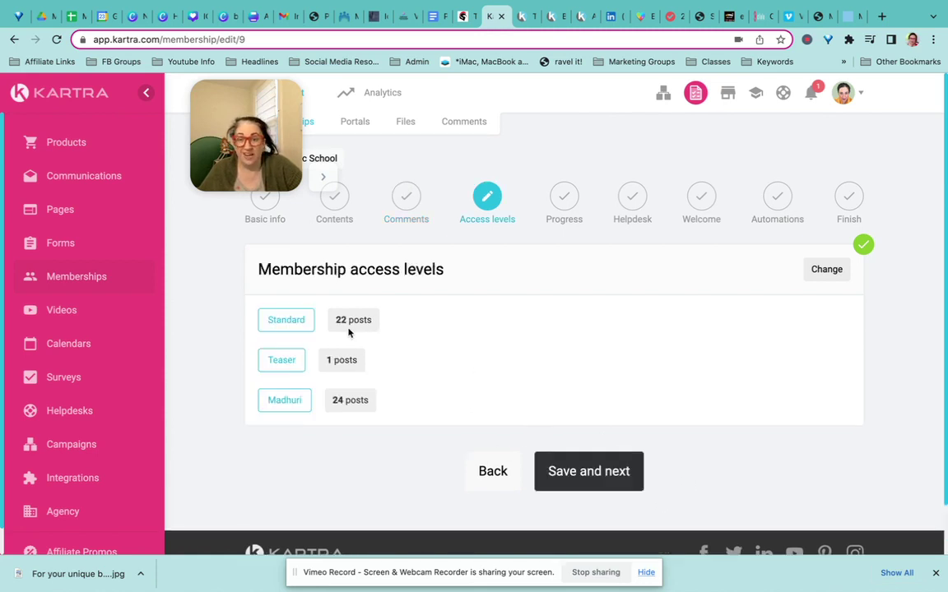
click(835, 274)
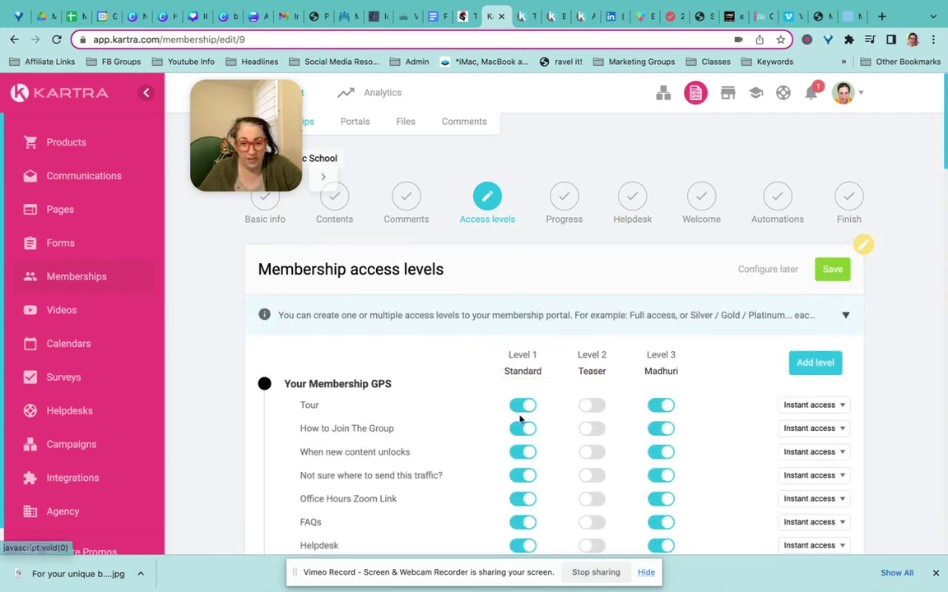
scroll(511, 340, down, 2)
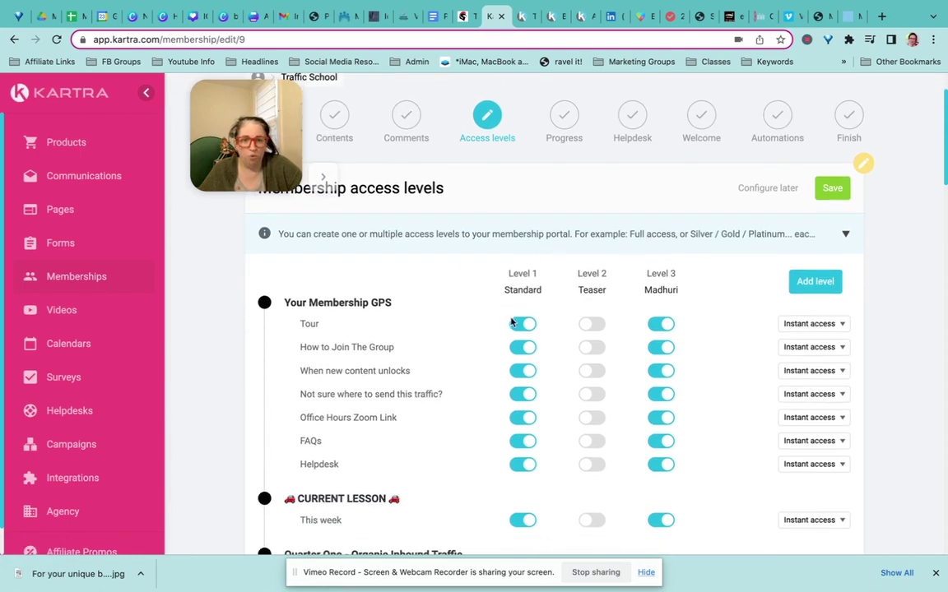
scroll(383, 332, down, 3)
scroll(383, 331, down, 2)
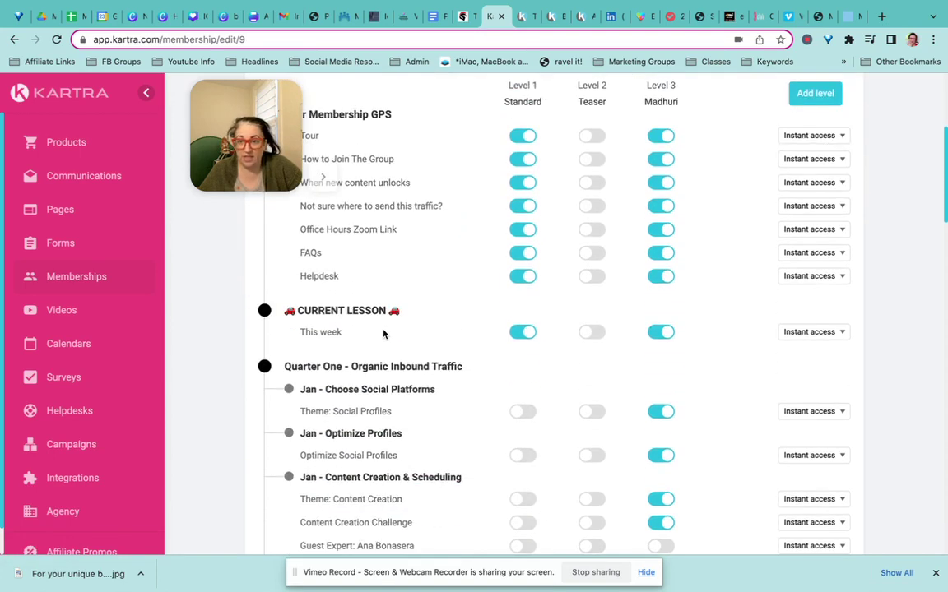
scroll(395, 332, down, 6)
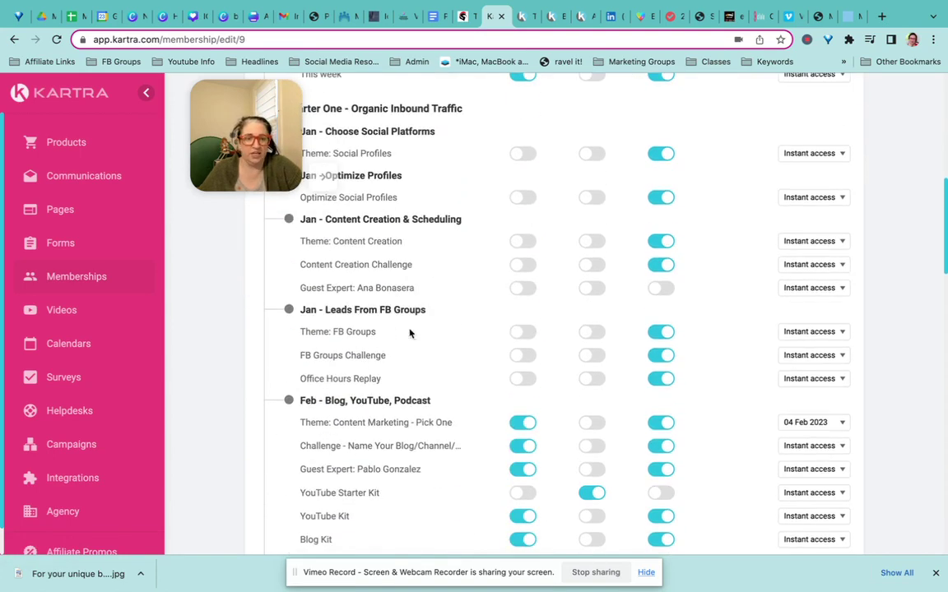
Review per-post access levels, checking unlock timing for Theme: FB Groups
click(822, 333)
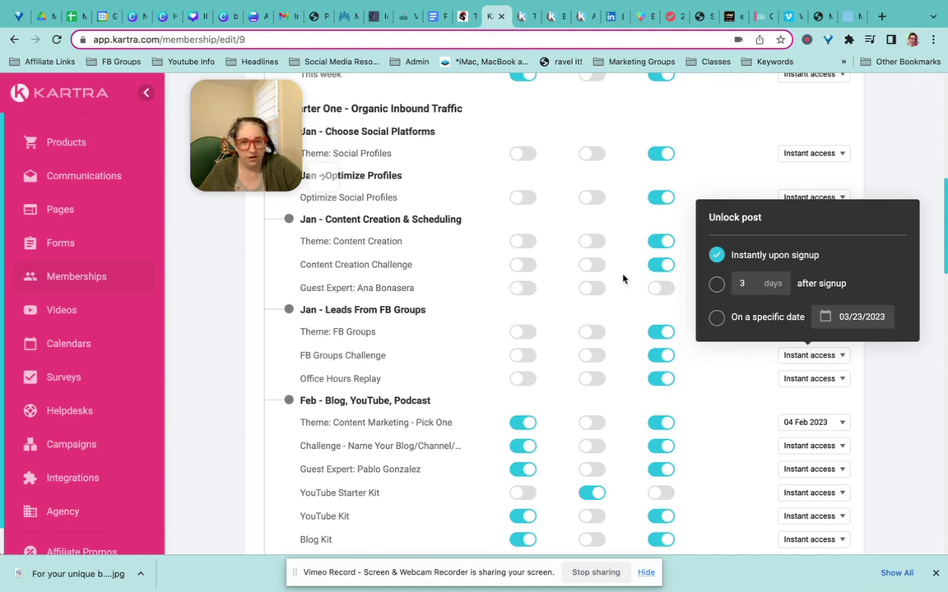
click(417, 283)
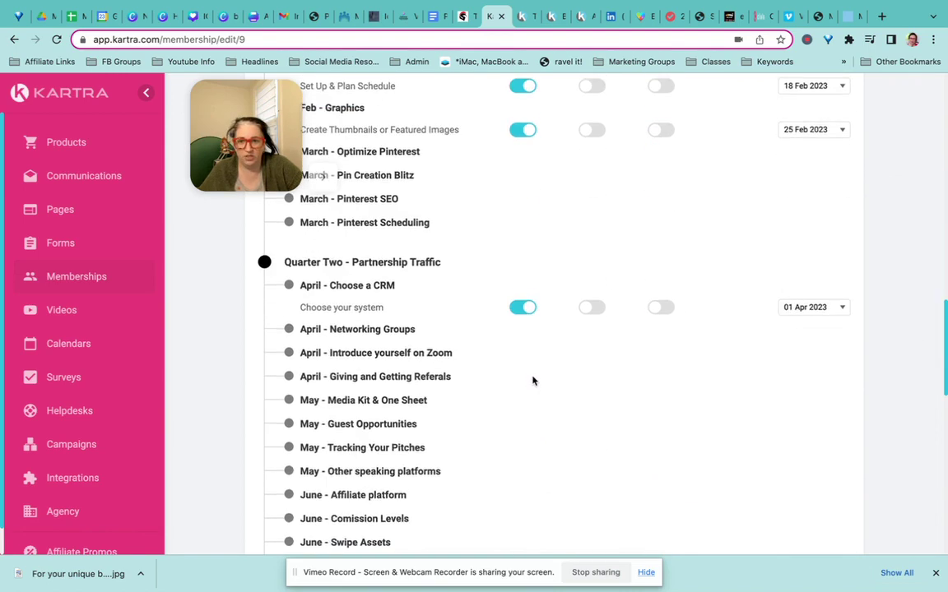
scroll(539, 389, down, 5)
scroll(539, 388, down, 5)
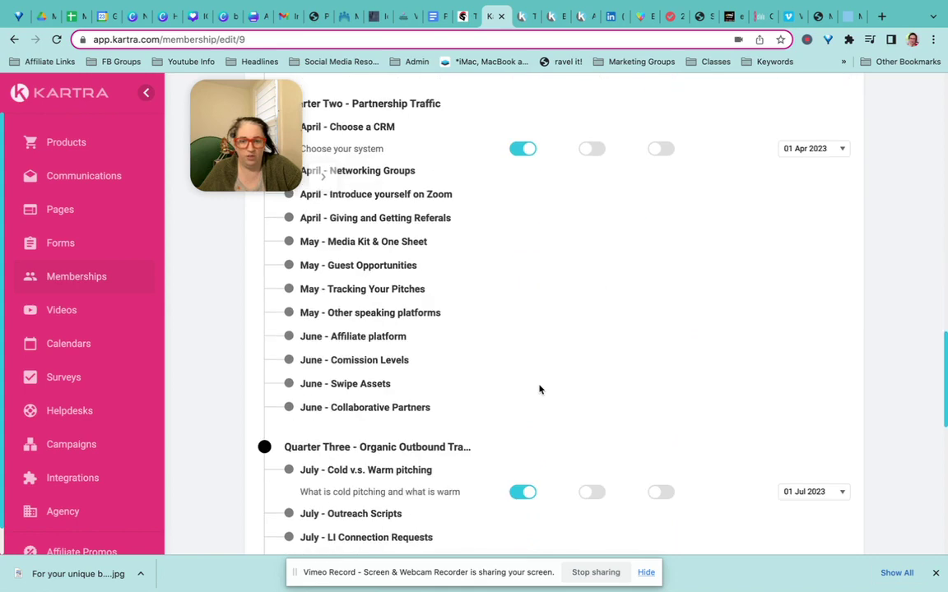
scroll(539, 388, up, 10)
scroll(539, 389, up, 5)
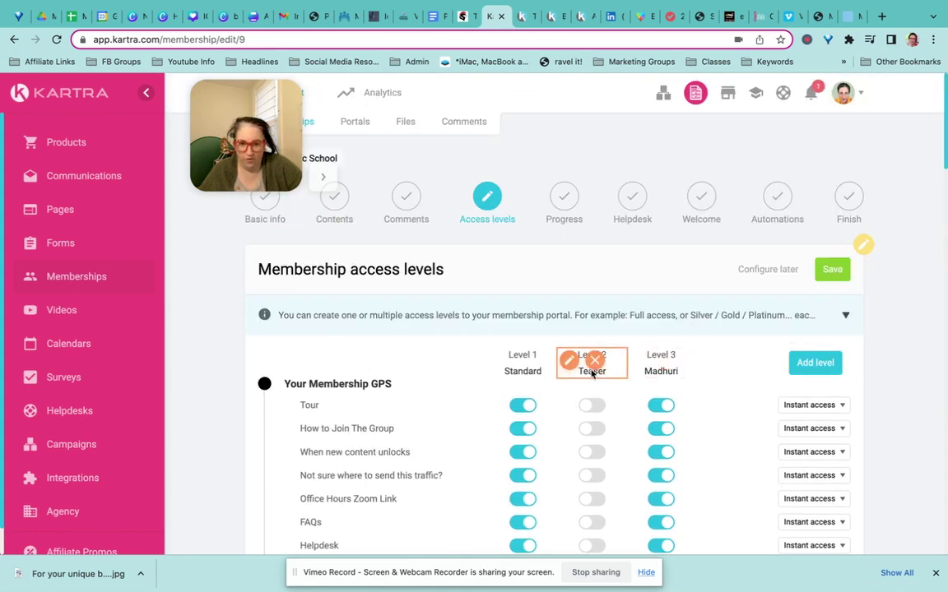
scroll(607, 413, down, 2)
scroll(606, 414, down, 2)
scroll(606, 413, down, 5)
scroll(609, 416, down, 6)
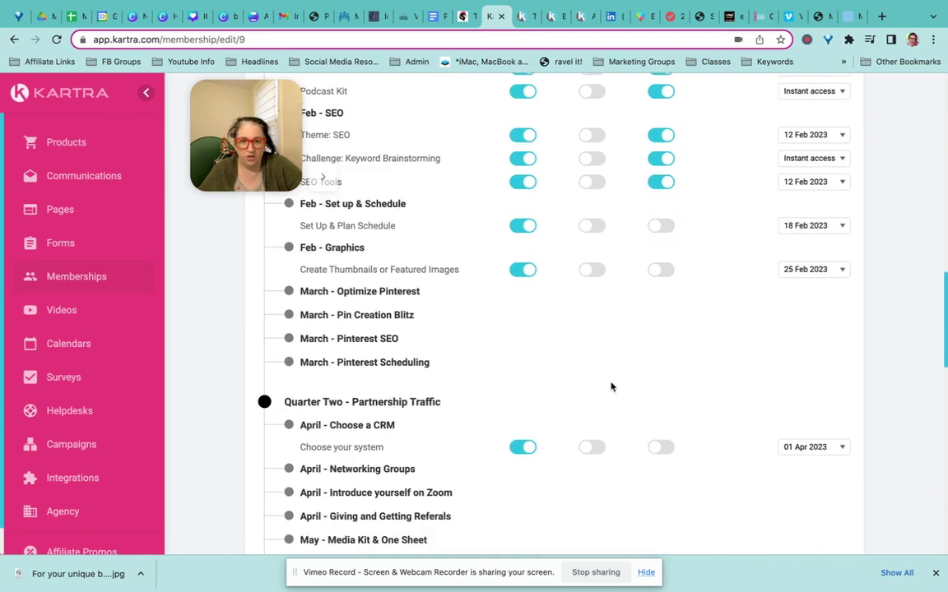
scroll(612, 385, up, 2)
scroll(611, 385, up, 3)
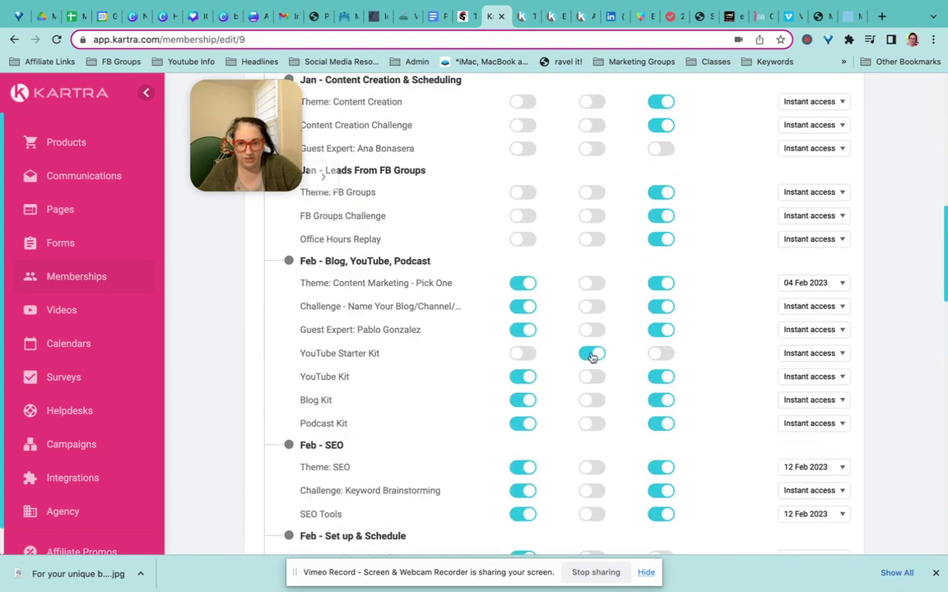
scroll(625, 354, up, 10)
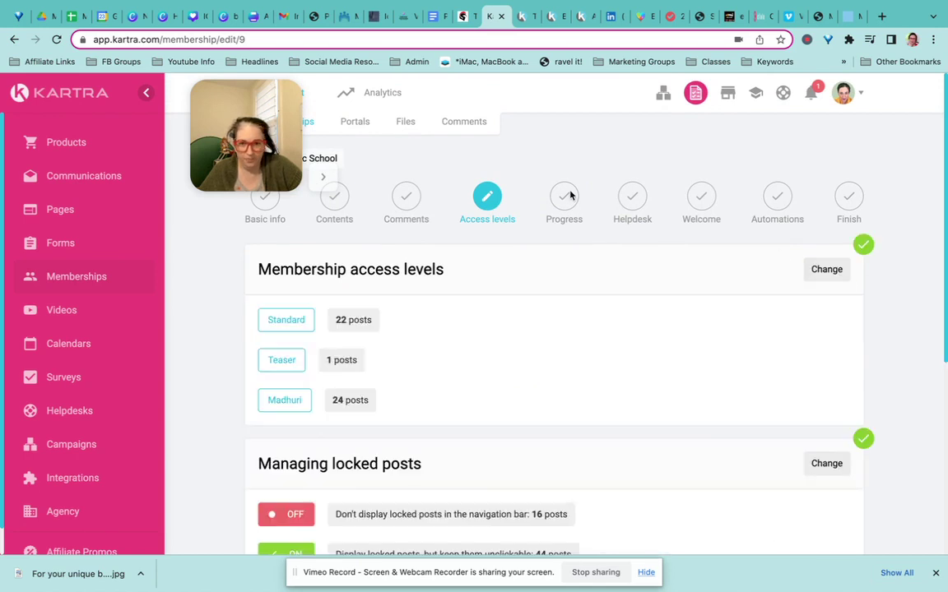
scroll(436, 330, down, 3)
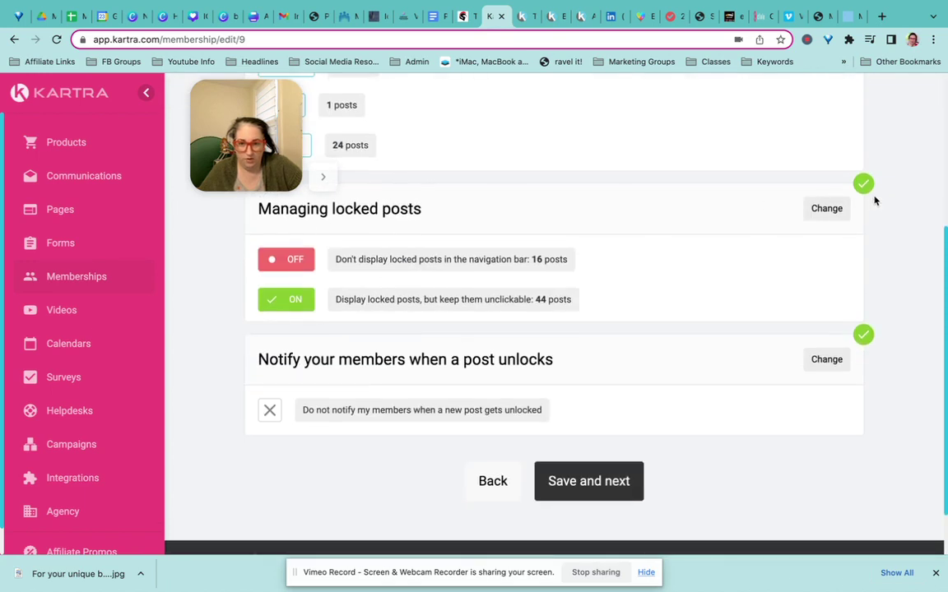
Review the locked-post options for posts outside the access level and drip-fed posts
click(826, 209)
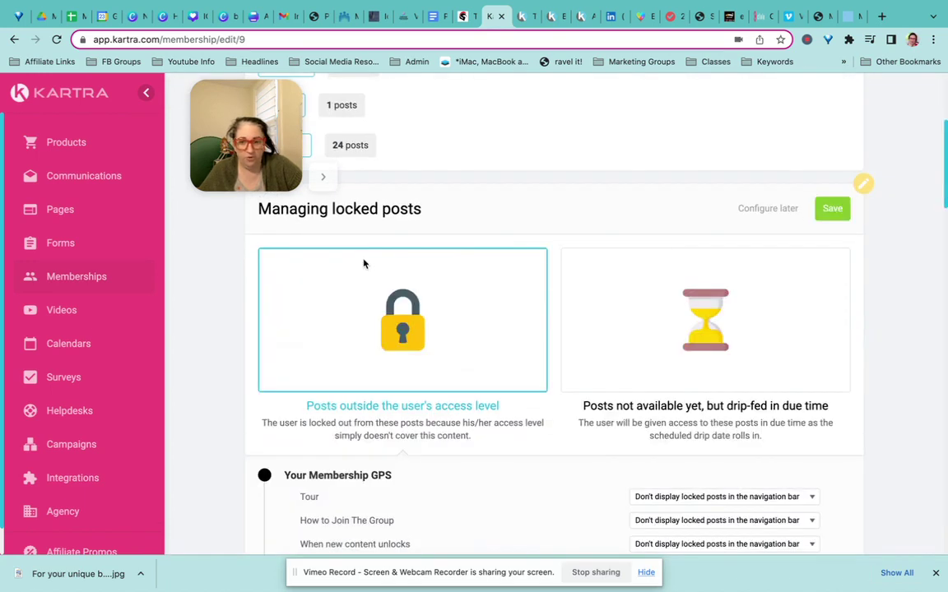
scroll(580, 303, down, 2)
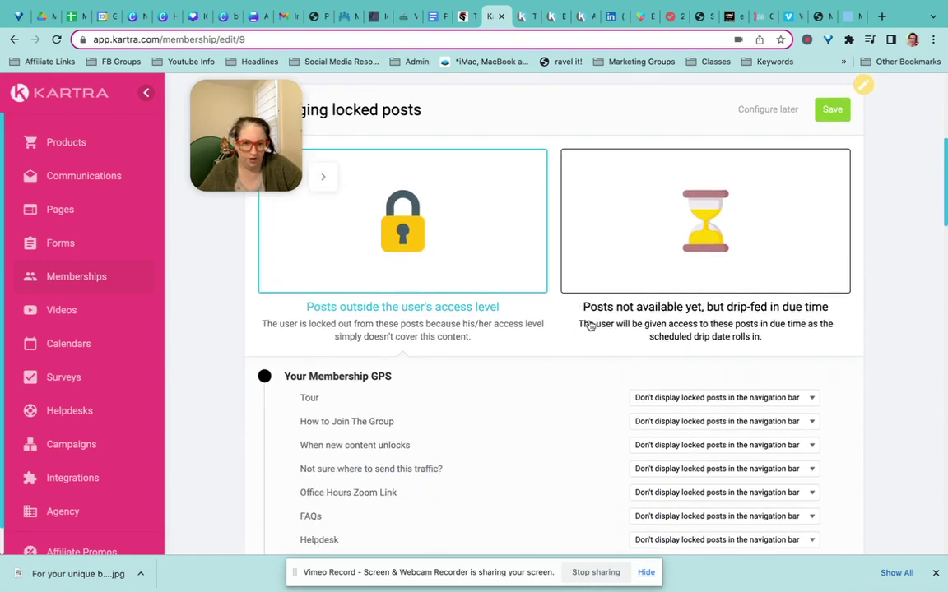
click(668, 242)
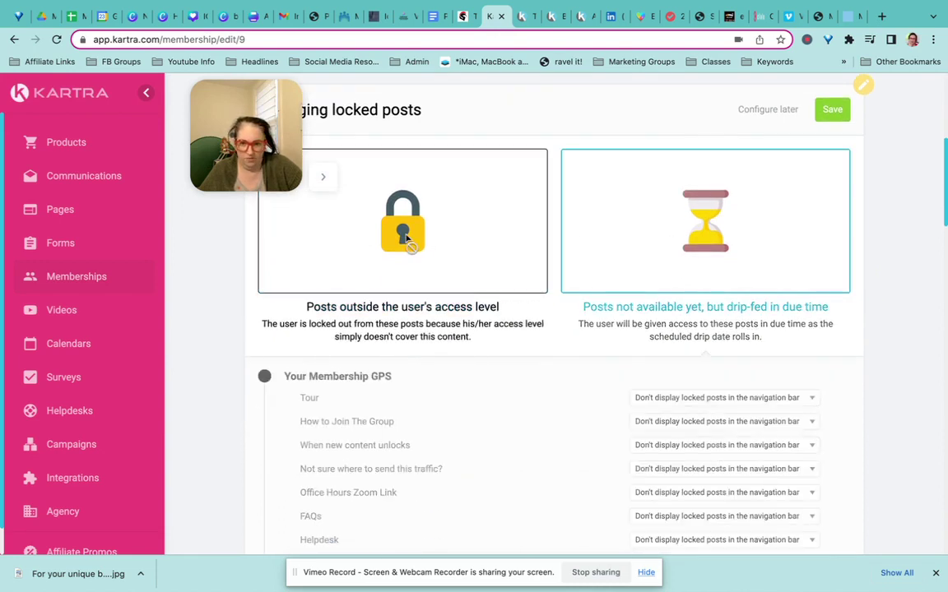
click(406, 238)
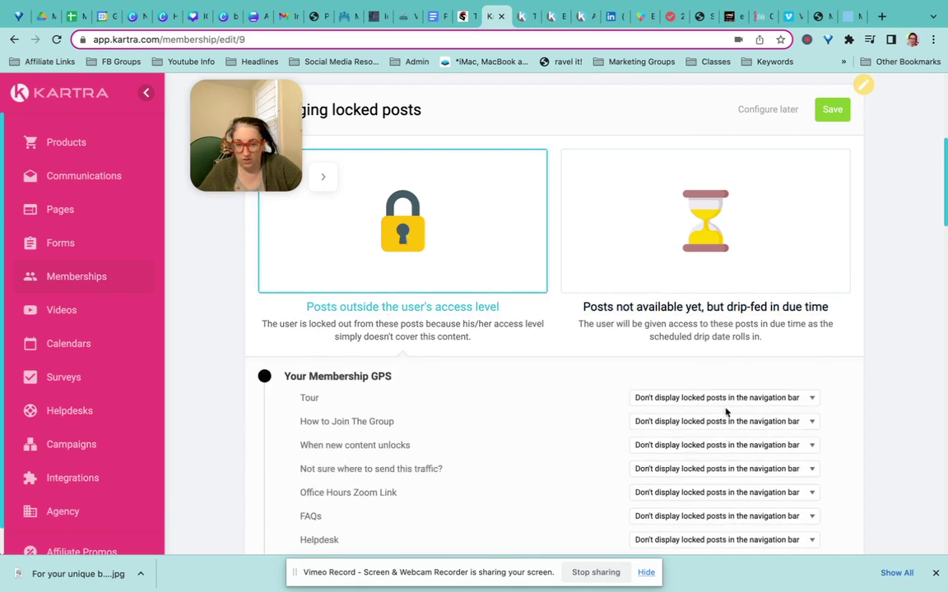
scroll(484, 313, down, 1)
scroll(486, 320, down, 3)
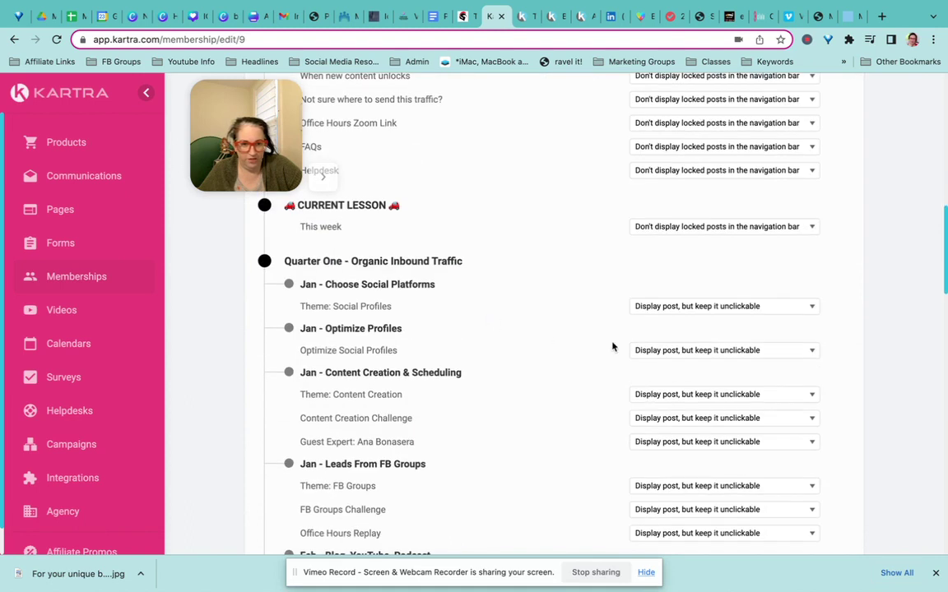
Inspect the locked-post display choices for a lesson
click(726, 308)
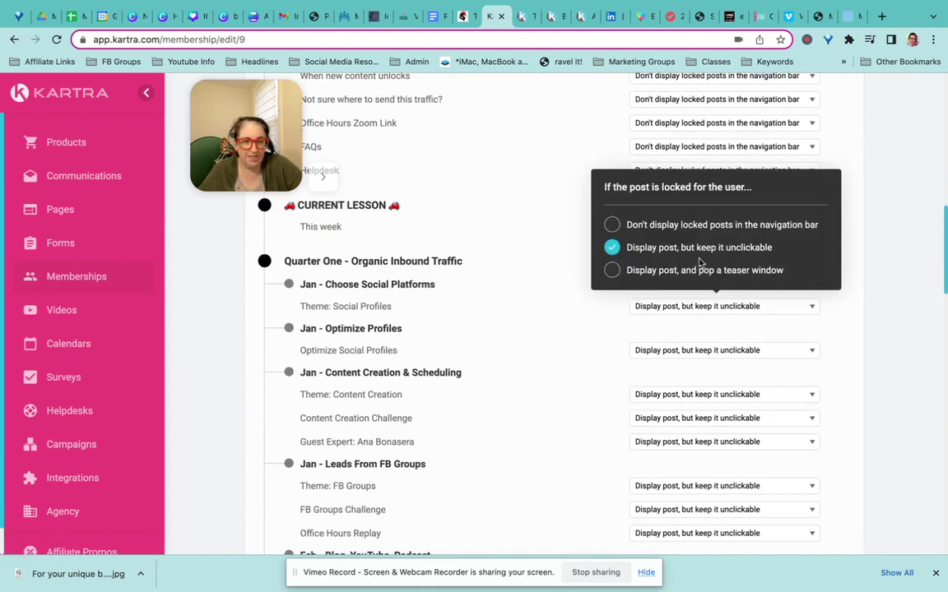
scroll(508, 434, down, 4)
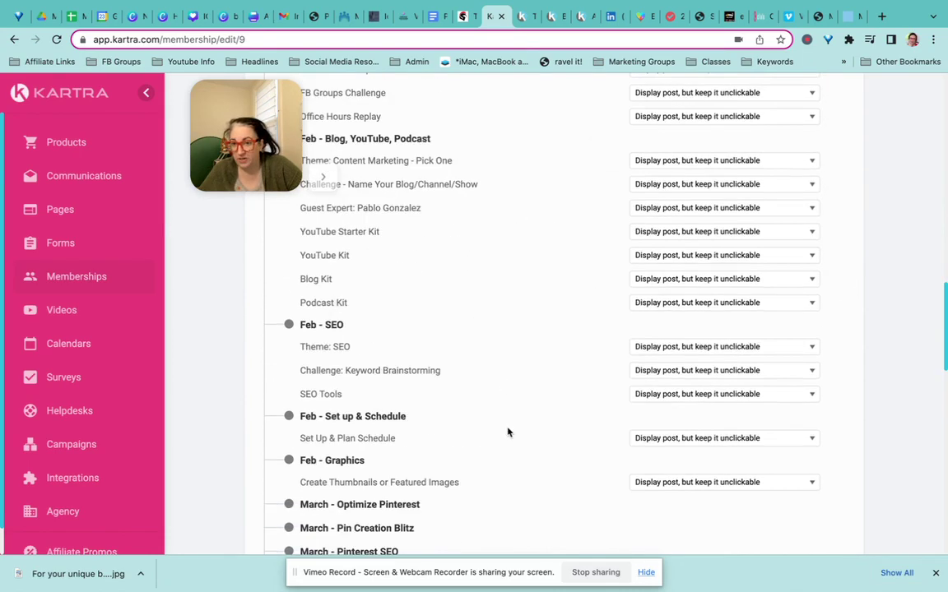
scroll(508, 434, down, 5)
scroll(509, 426, up, 9)
scroll(509, 425, up, 10)
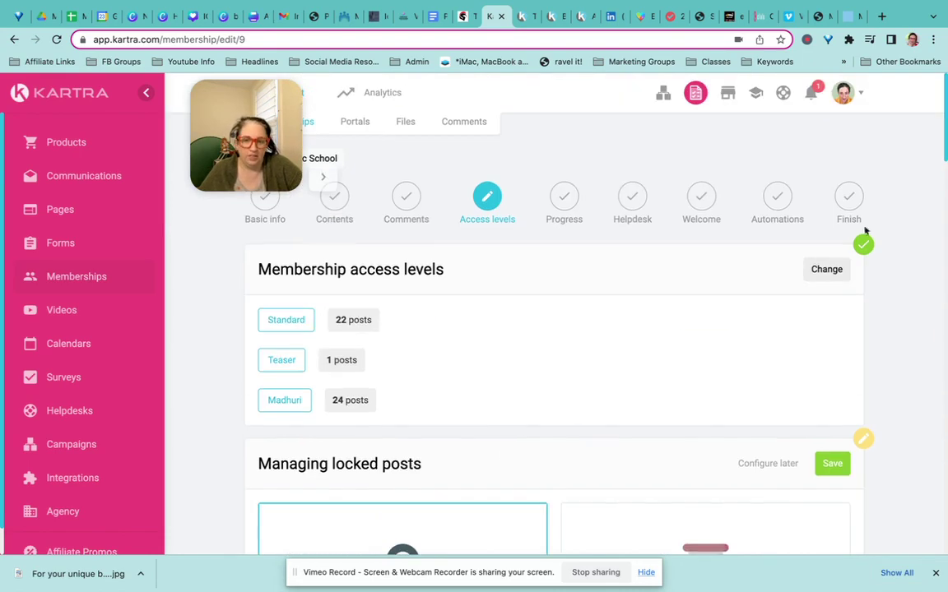
scroll(649, 321, down, 5)
scroll(649, 321, down, 10)
scroll(648, 320, down, 6)
scroll(649, 321, up, 18)
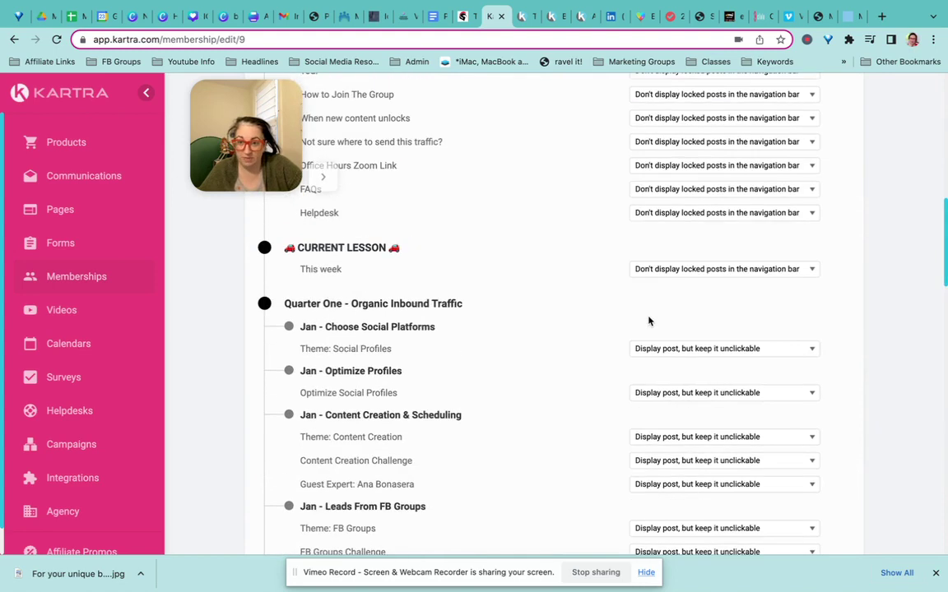
scroll(648, 321, up, 10)
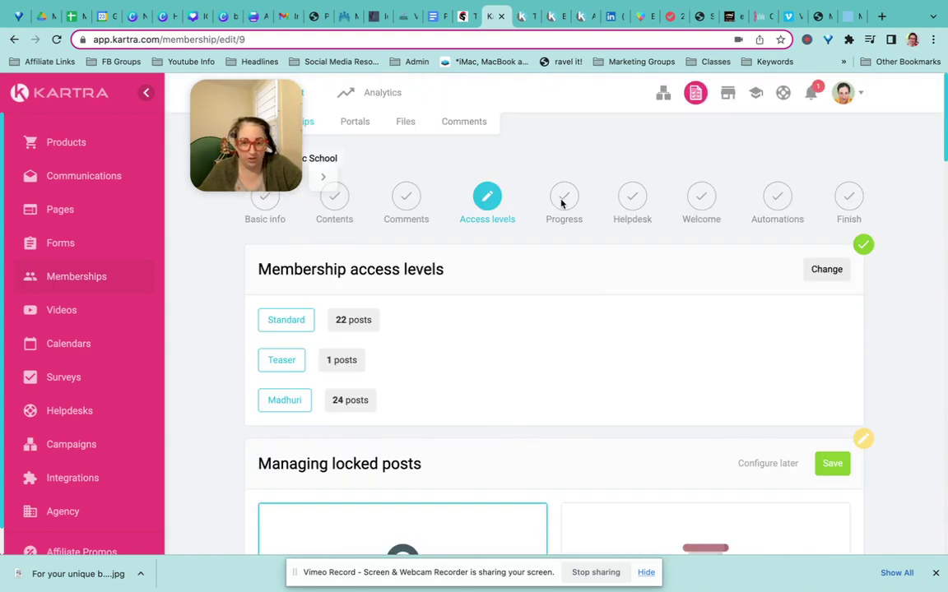
Save the access levels and locked-post display, and set unlock notifications to No
click(826, 270)
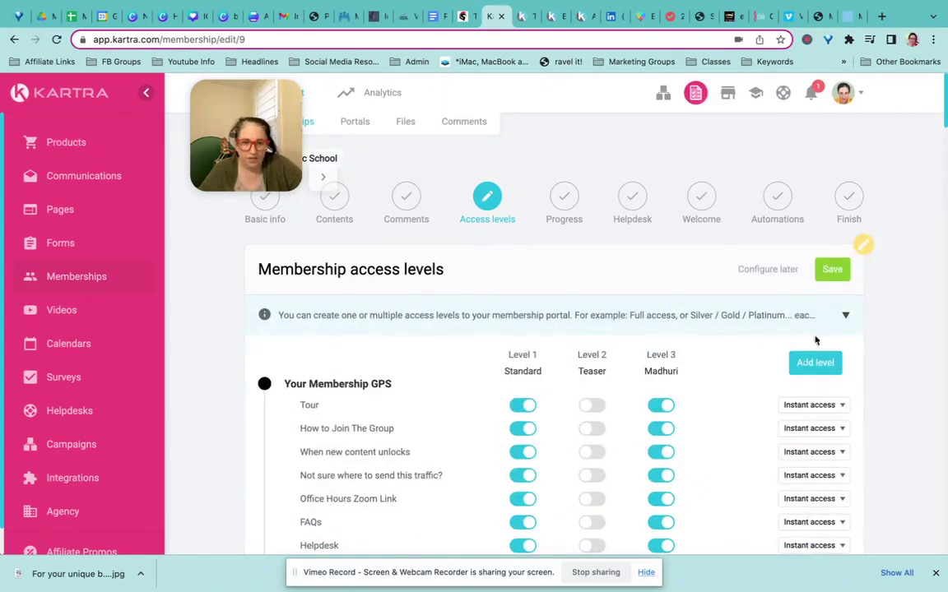
click(836, 270)
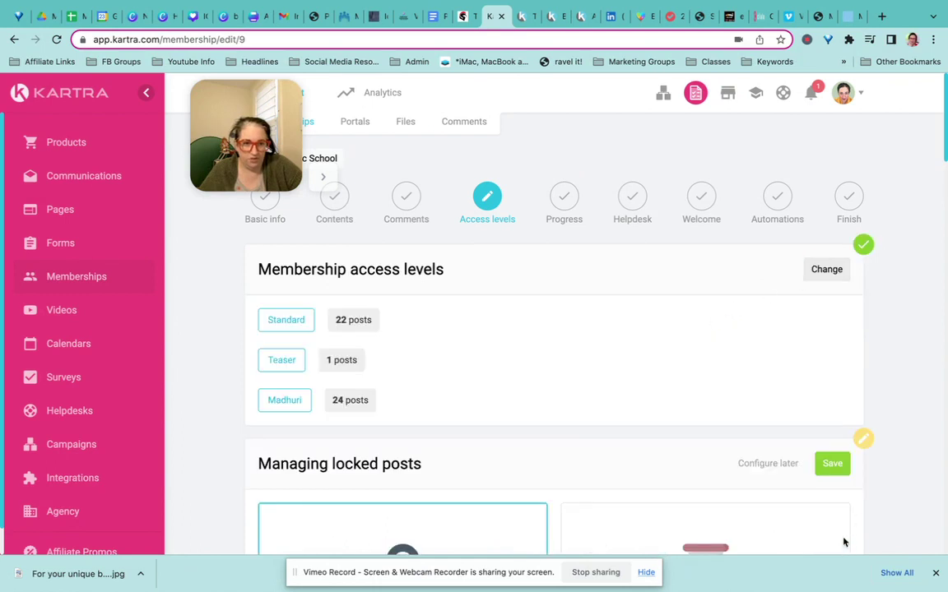
click(834, 464)
scroll(699, 321, down, 3)
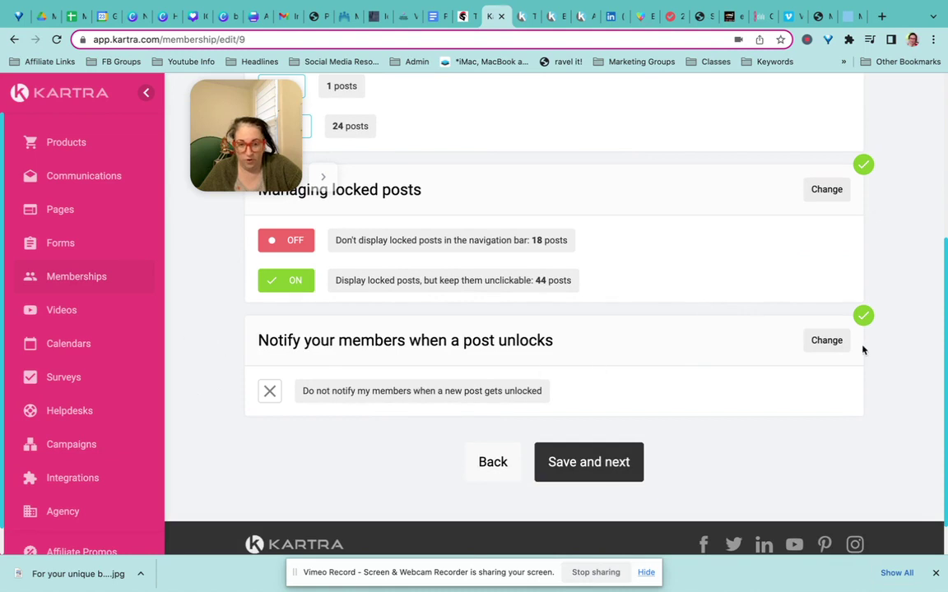
click(827, 340)
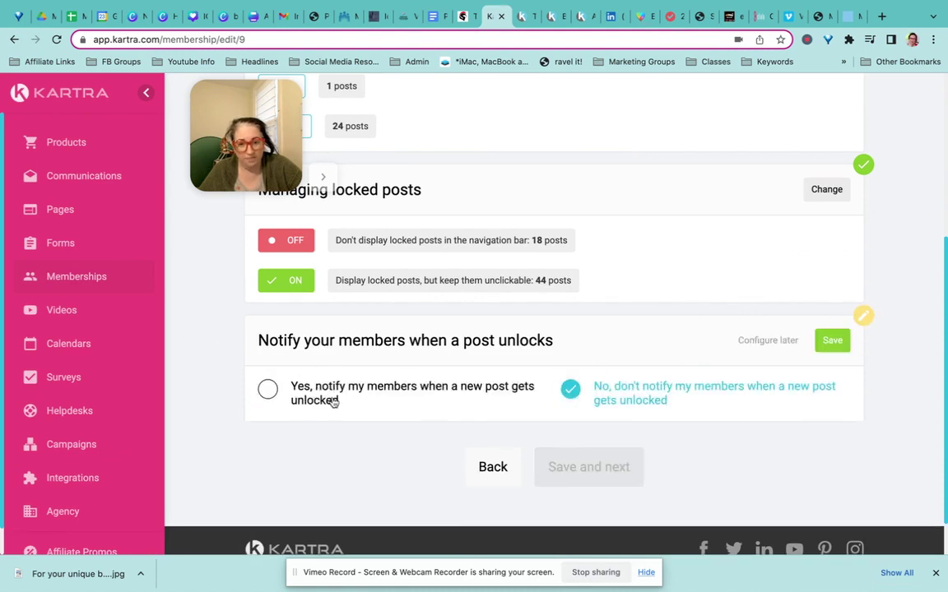
click(832, 341)
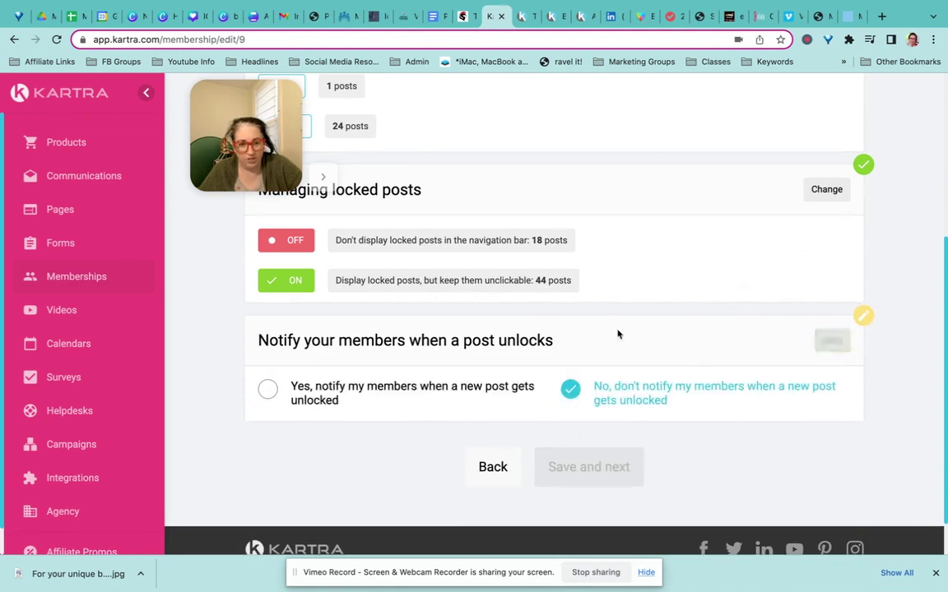
Move to the Progress step and save the progress bar as OFF
click(568, 449)
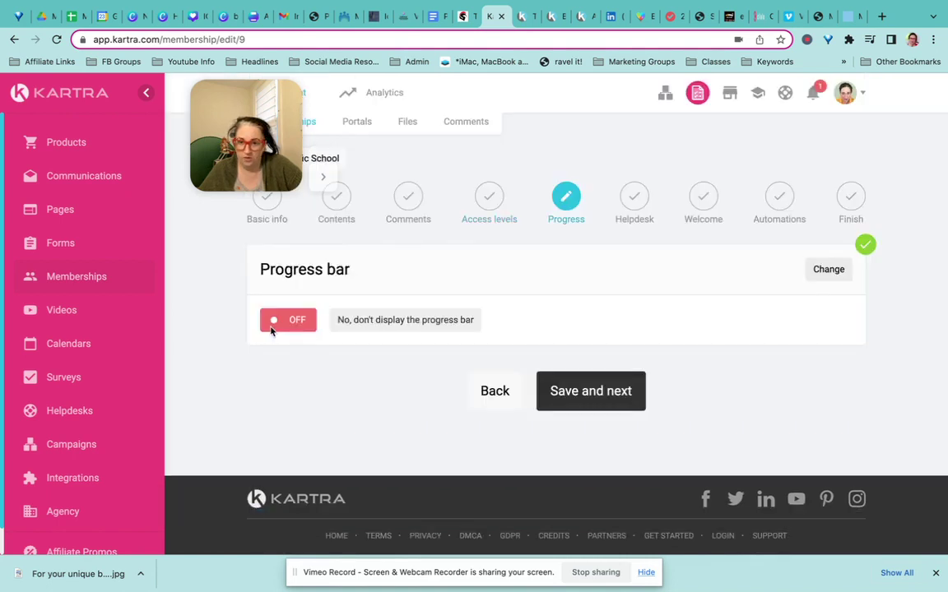
click(705, 279)
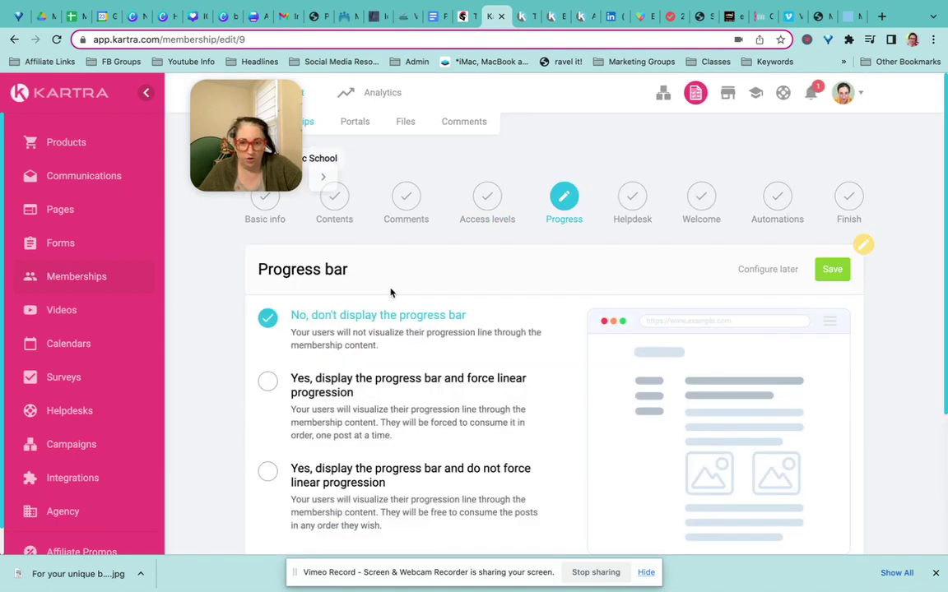
scroll(374, 346, down, 2)
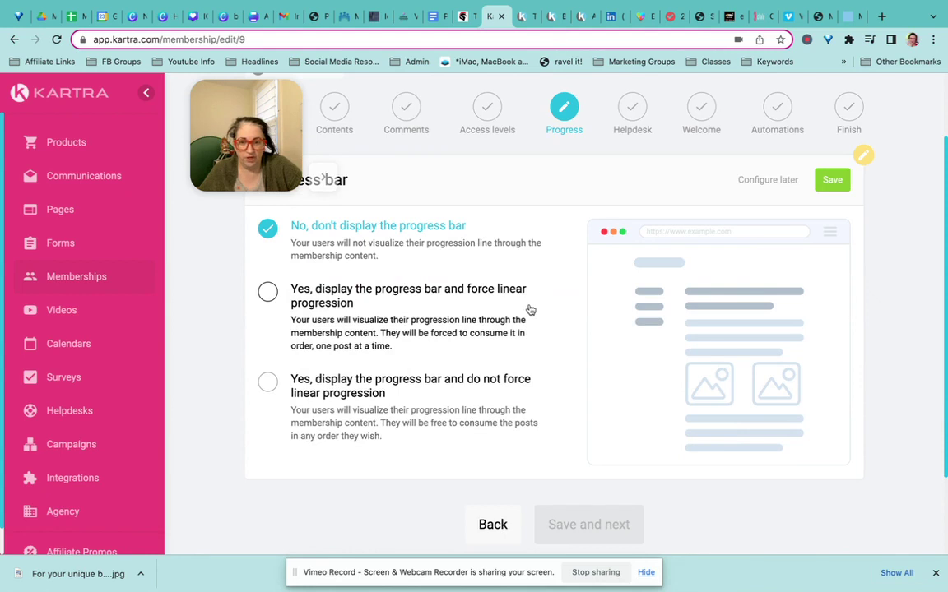
scroll(387, 391, down, 2)
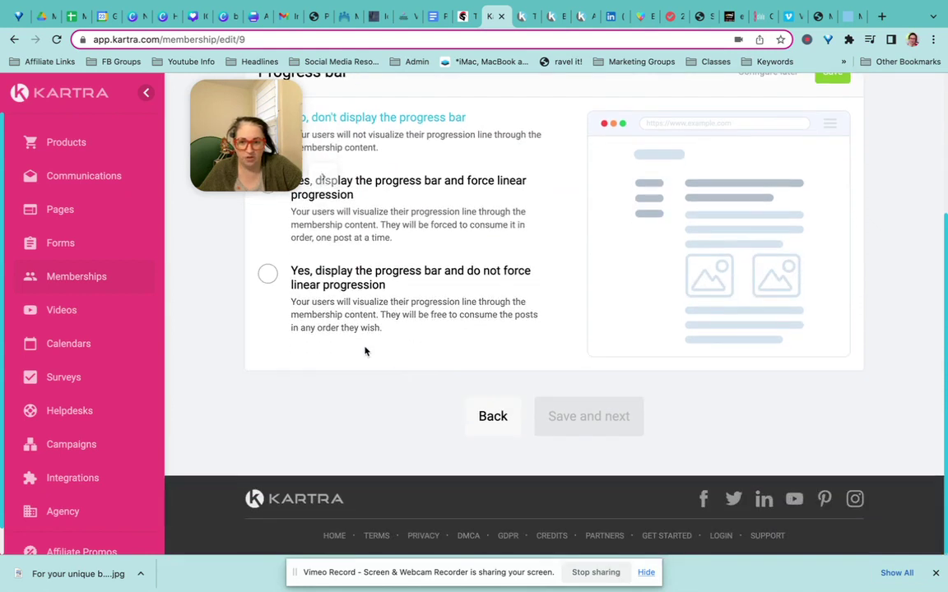
scroll(715, 345, up, 4)
click(827, 272)
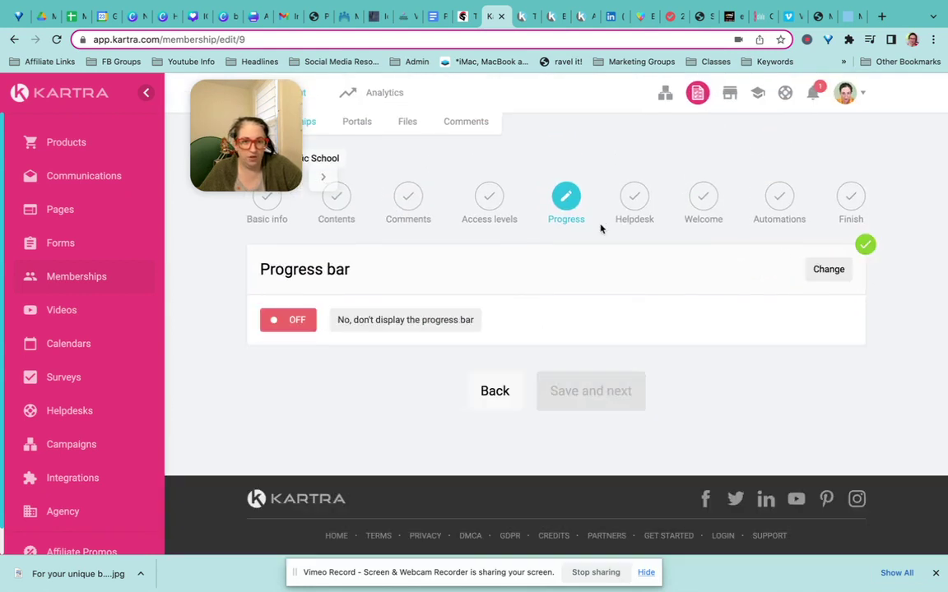
Advance past the Helpdesk and Welcome message steps to Automations
click(595, 379)
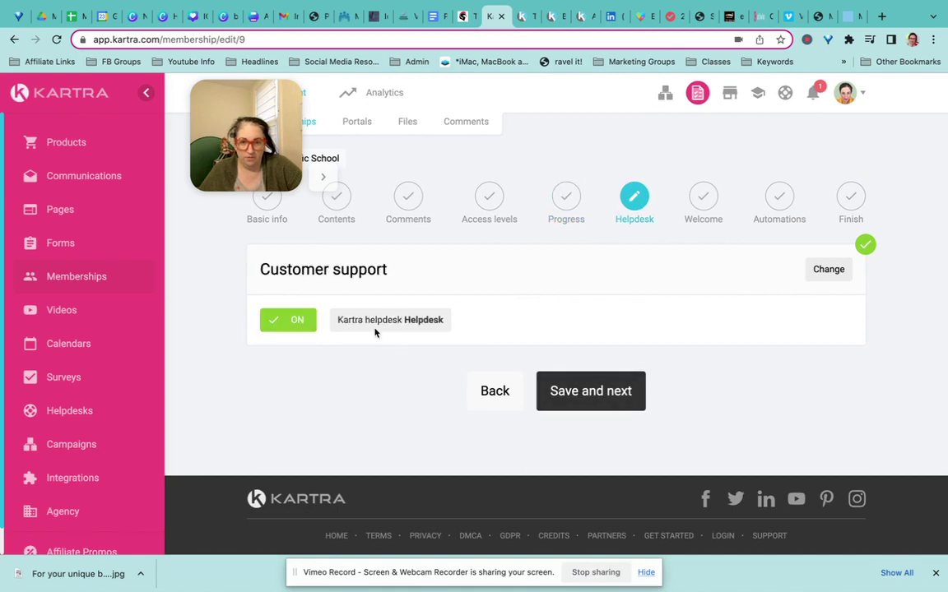
click(601, 389)
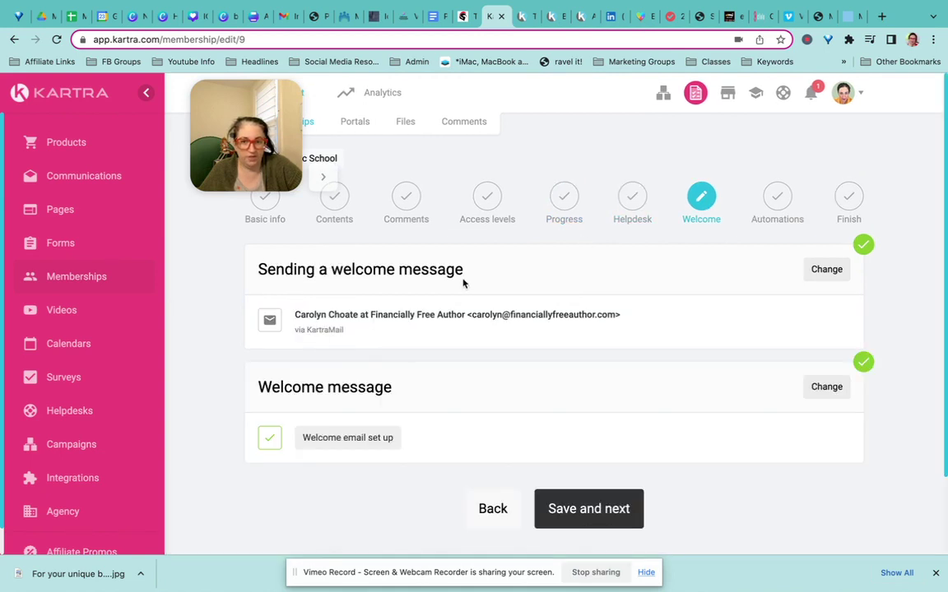
click(565, 511)
Finish creating the membership portal and head to the Products dashboard
scroll(395, 321, down, 5)
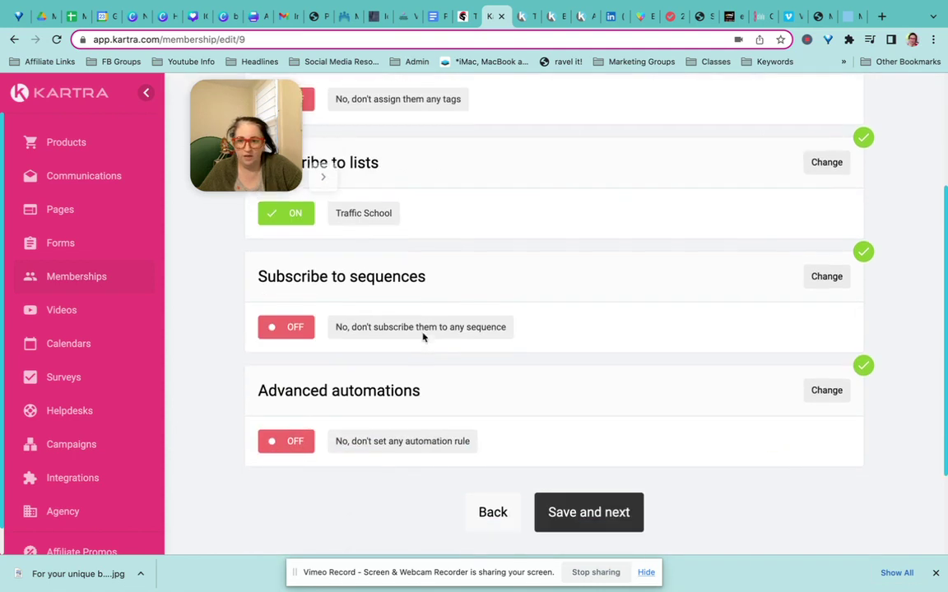
scroll(589, 364, up, 1)
scroll(586, 367, up, 2)
scroll(586, 368, down, 3)
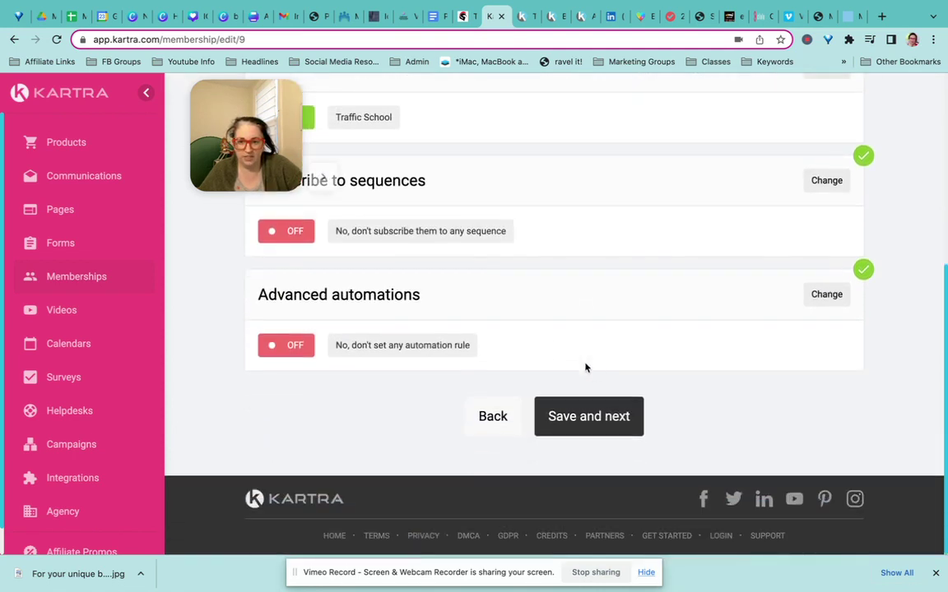
click(612, 422)
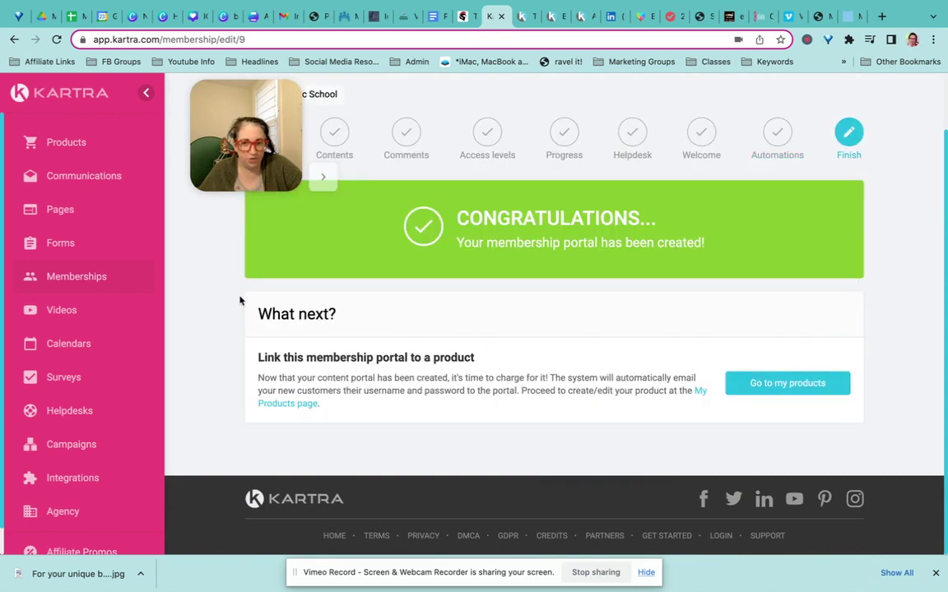
click(801, 384)
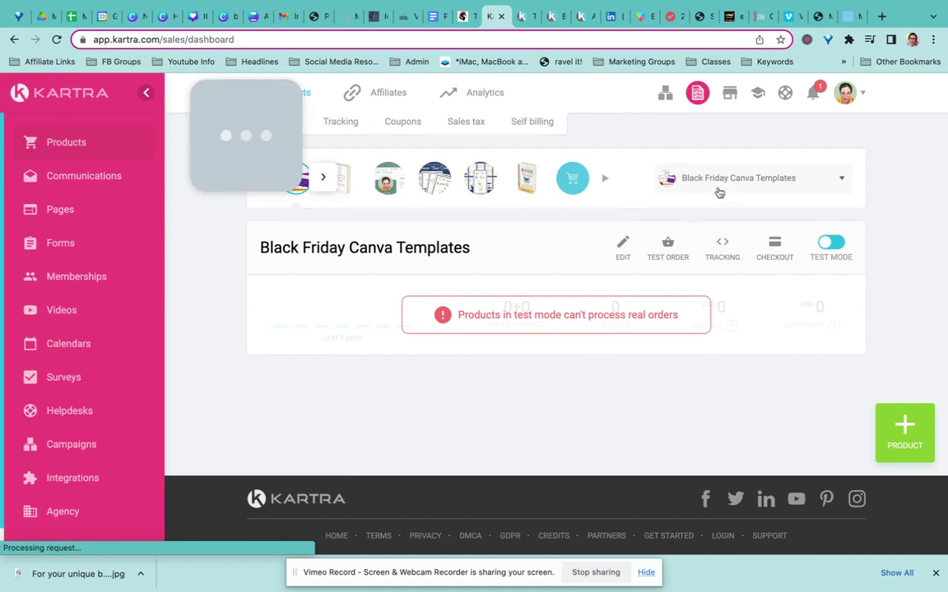
Select the Traffic School product and open it in the product editor
click(726, 180)
scroll(724, 275, down, 3)
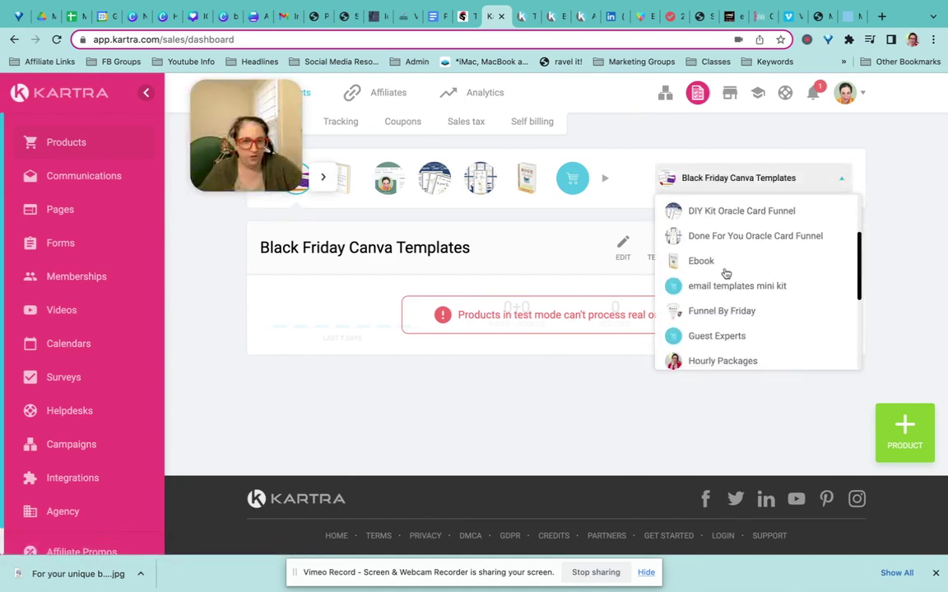
scroll(726, 274, down, 3)
scroll(725, 273, down, 3)
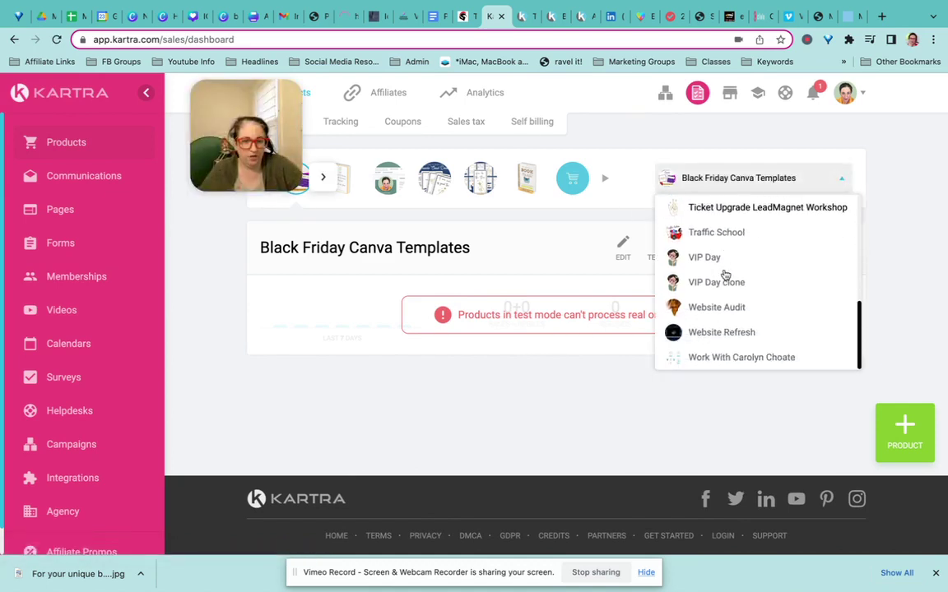
click(700, 235)
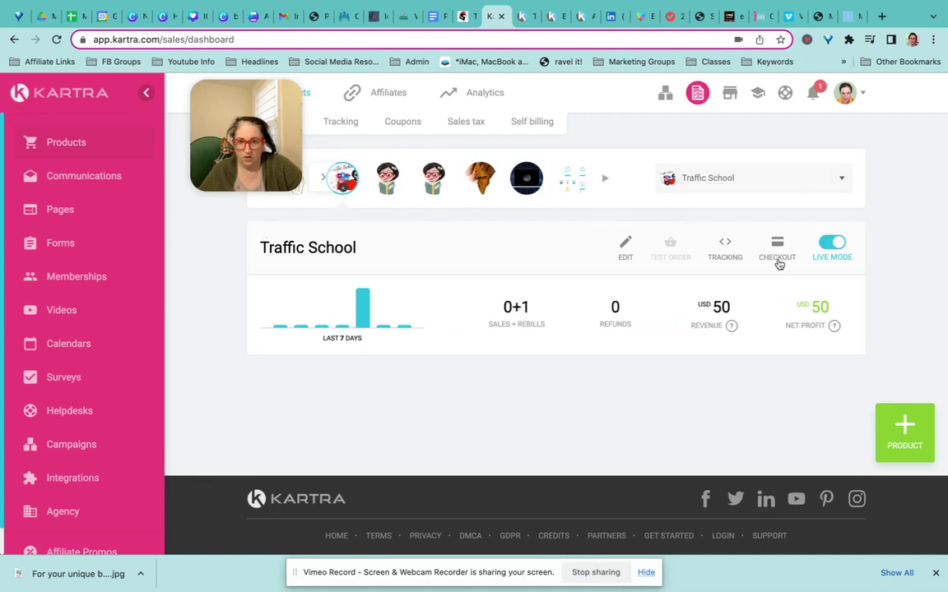
click(625, 244)
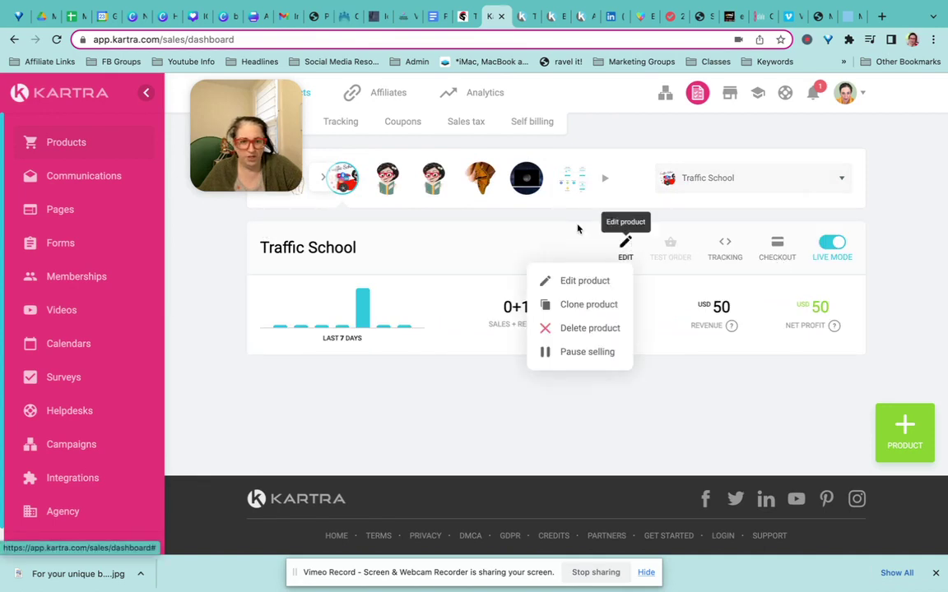
click(586, 281)
click(744, 128)
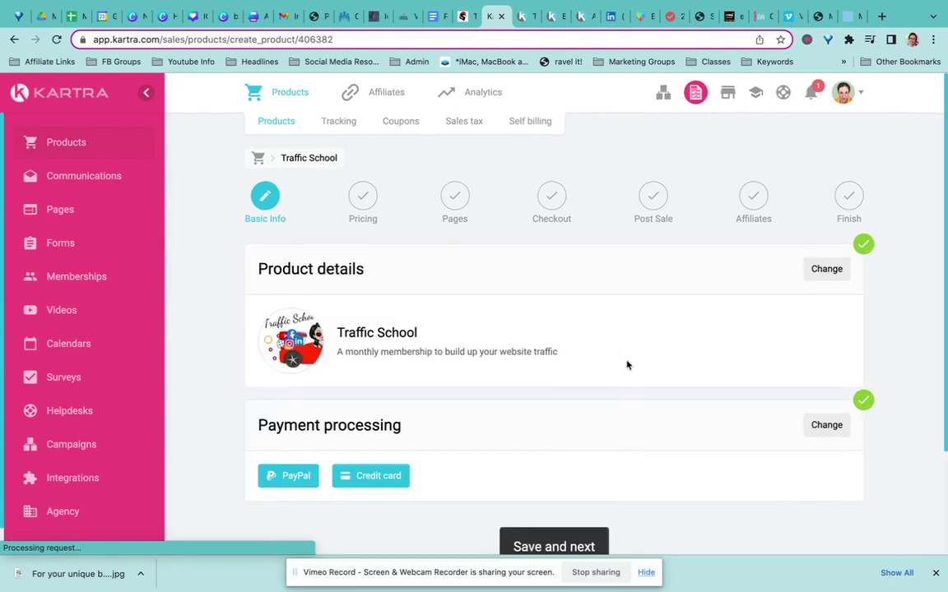
Save the Basic Info and Pricing steps of the Traffic School product
scroll(566, 405, down, 3)
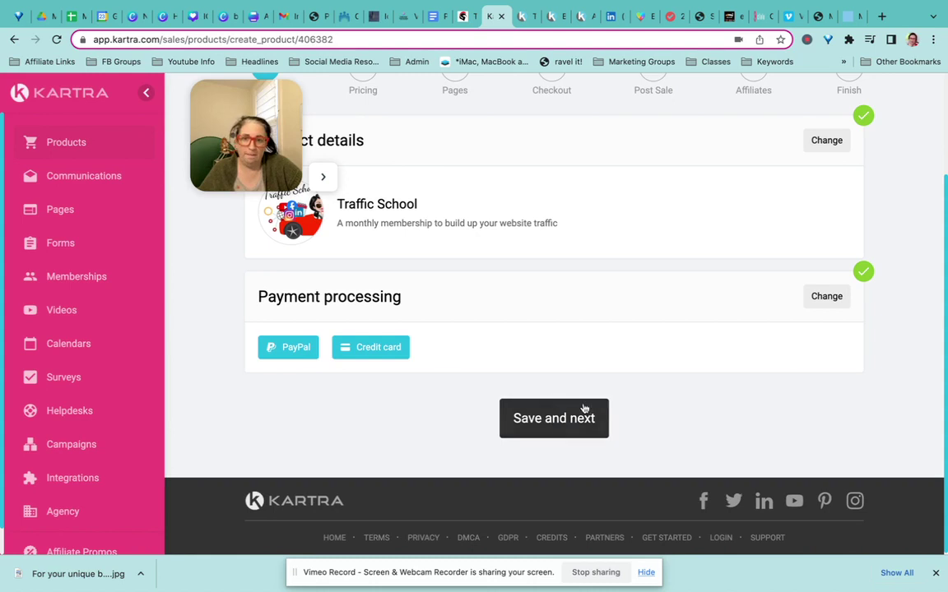
click(535, 420)
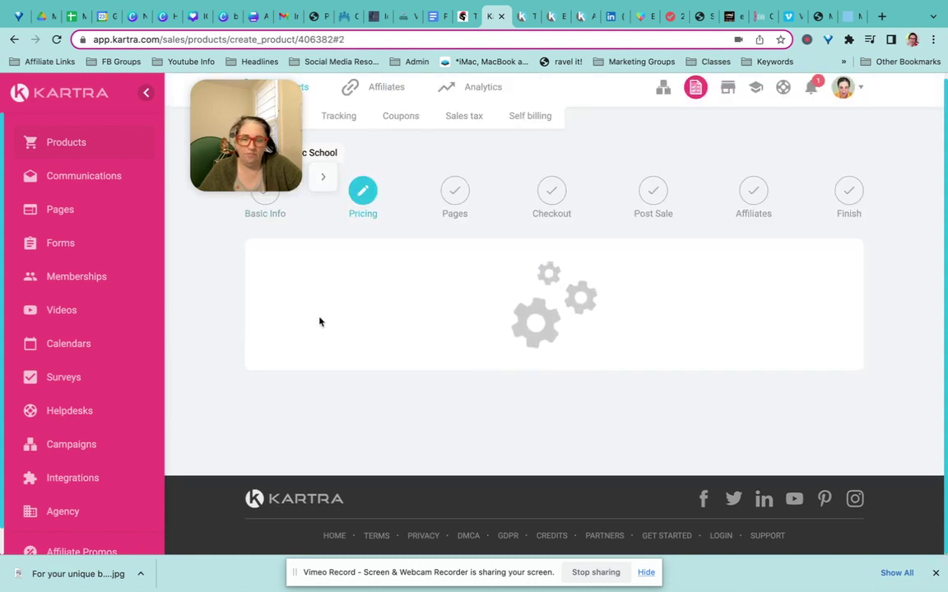
scroll(449, 329, down, 3)
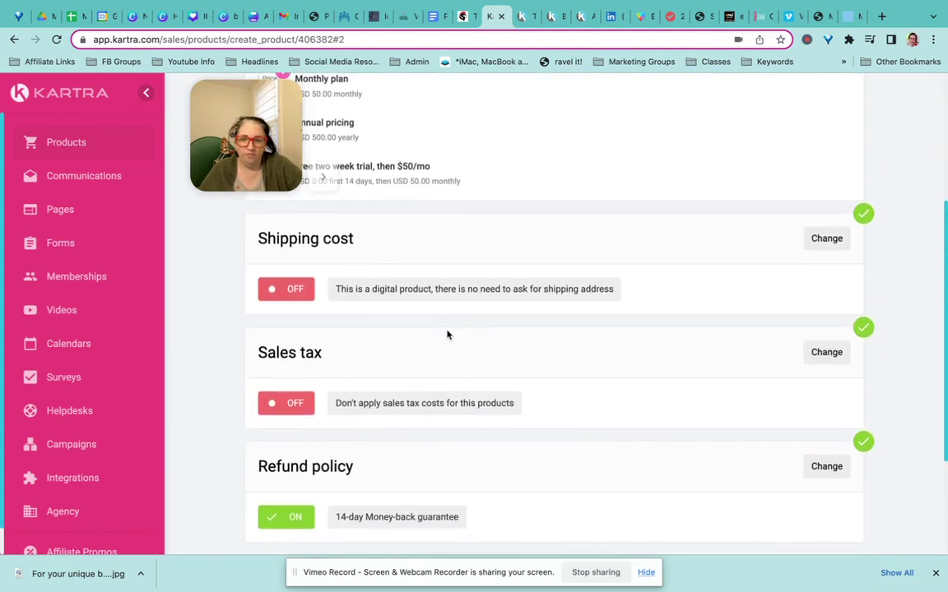
scroll(448, 329, down, 2)
scroll(448, 329, up, 1)
scroll(459, 296, down, 3)
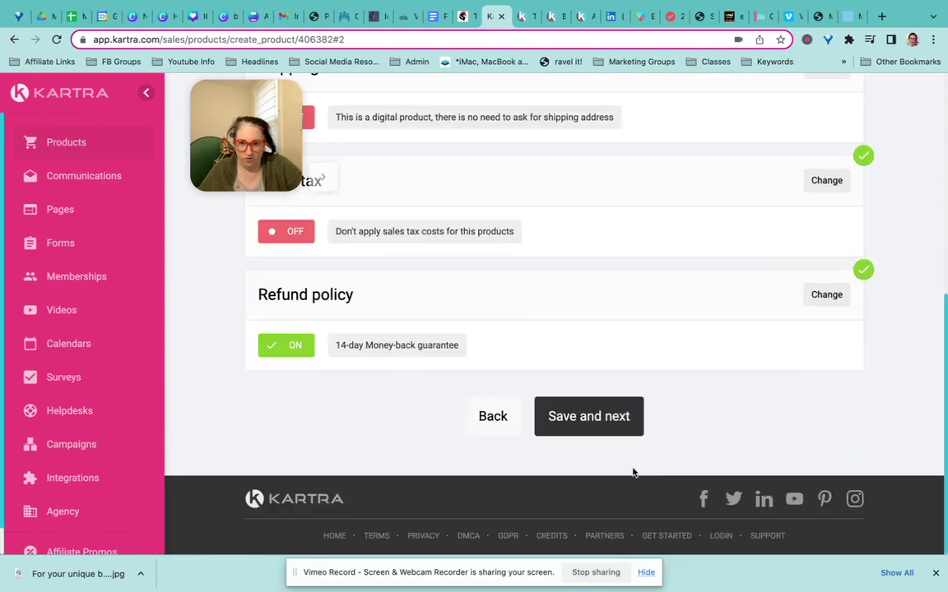
click(582, 411)
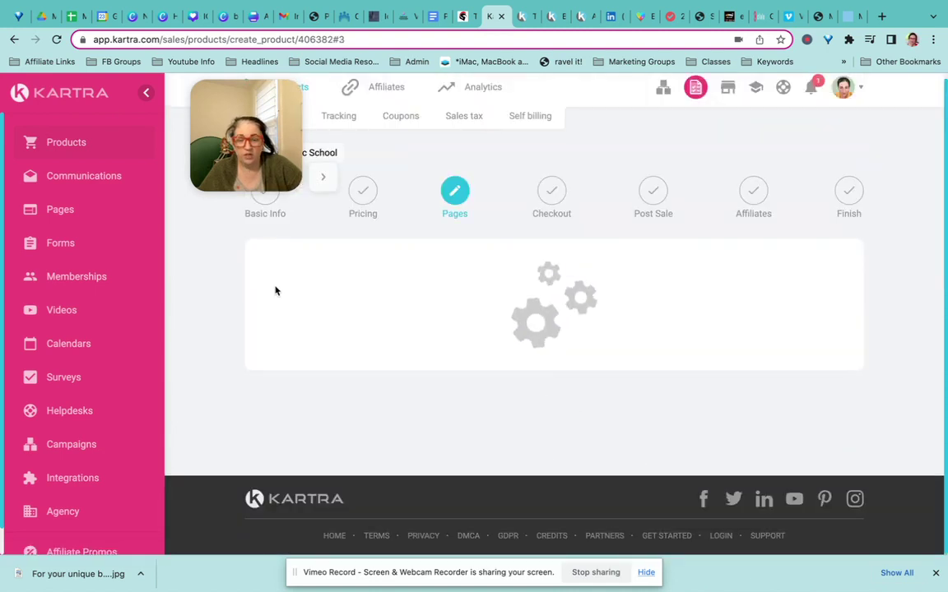
Save the Pages and Checkout steps to reach Post Sale
scroll(586, 349, up, 2)
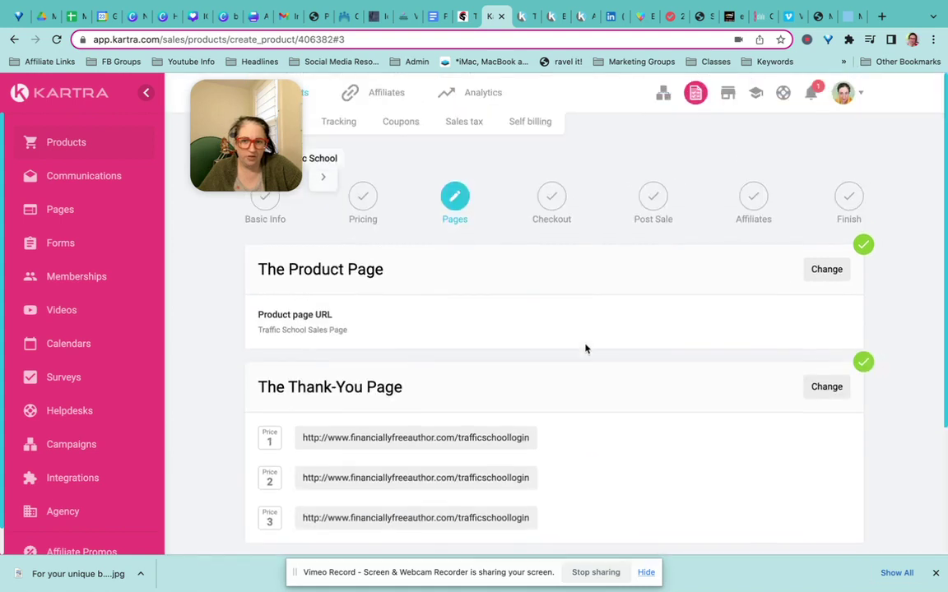
scroll(587, 350, down, 2)
click(594, 418)
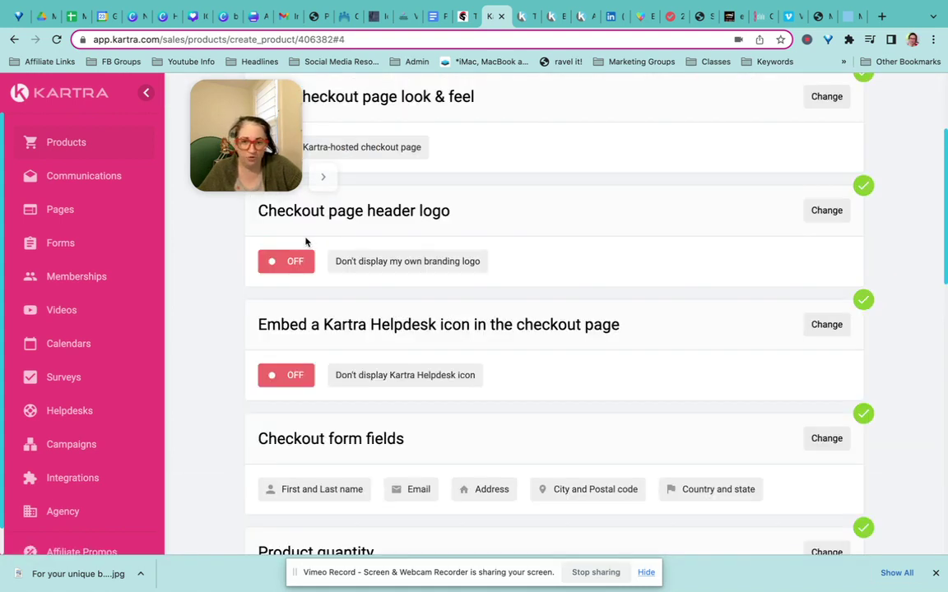
scroll(307, 241, up, 2)
scroll(306, 241, down, 5)
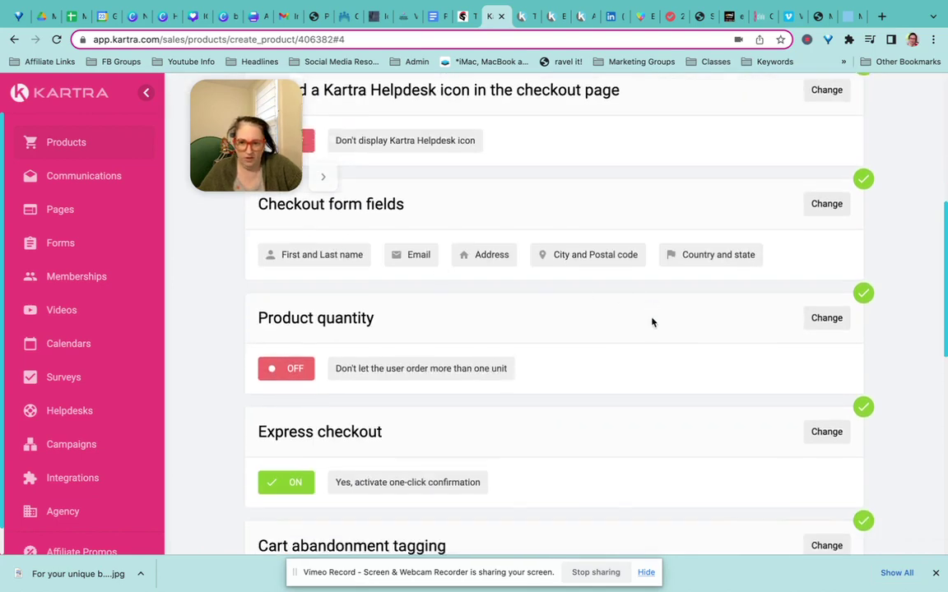
scroll(651, 321, down, 3)
scroll(650, 368, down, 3)
scroll(645, 368, down, 2)
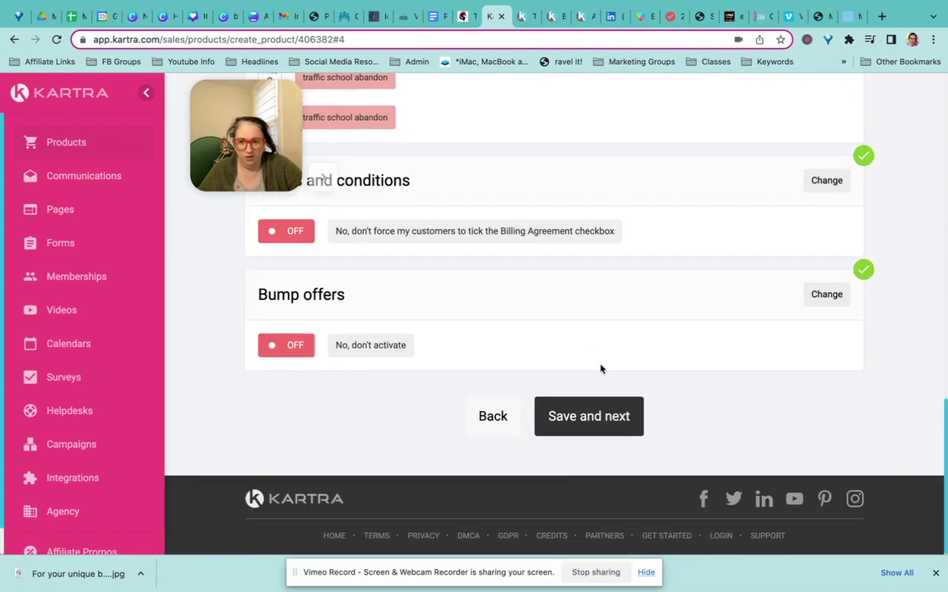
click(600, 417)
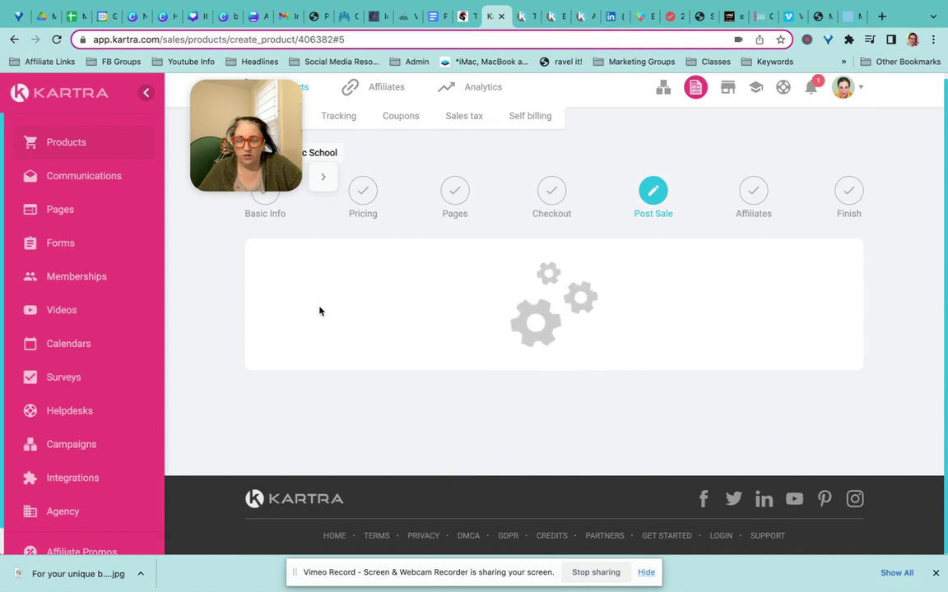
Grant Price 1 access to the Traffic School membership at Standard level and save
scroll(321, 311, down, 5)
scroll(329, 312, up, 3)
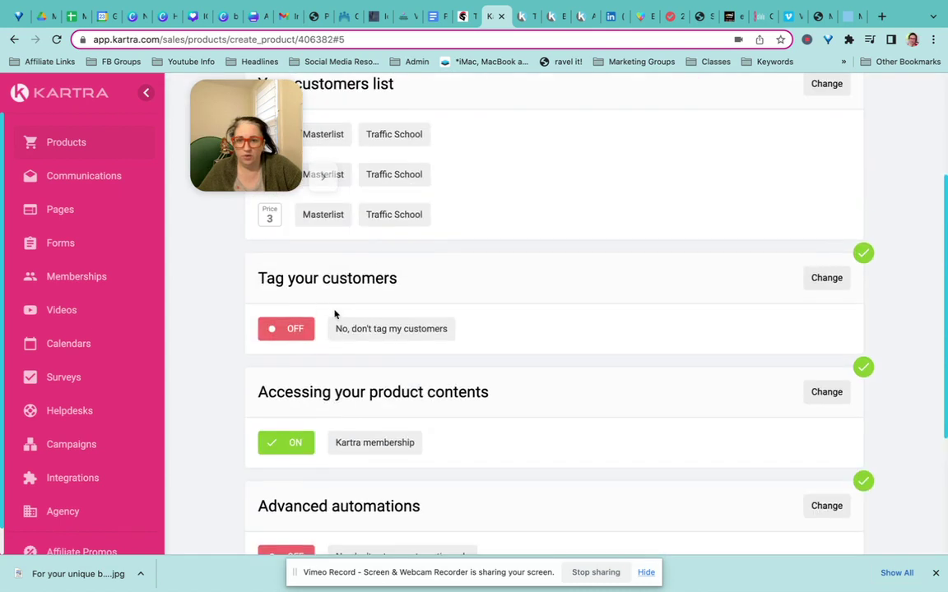
click(823, 393)
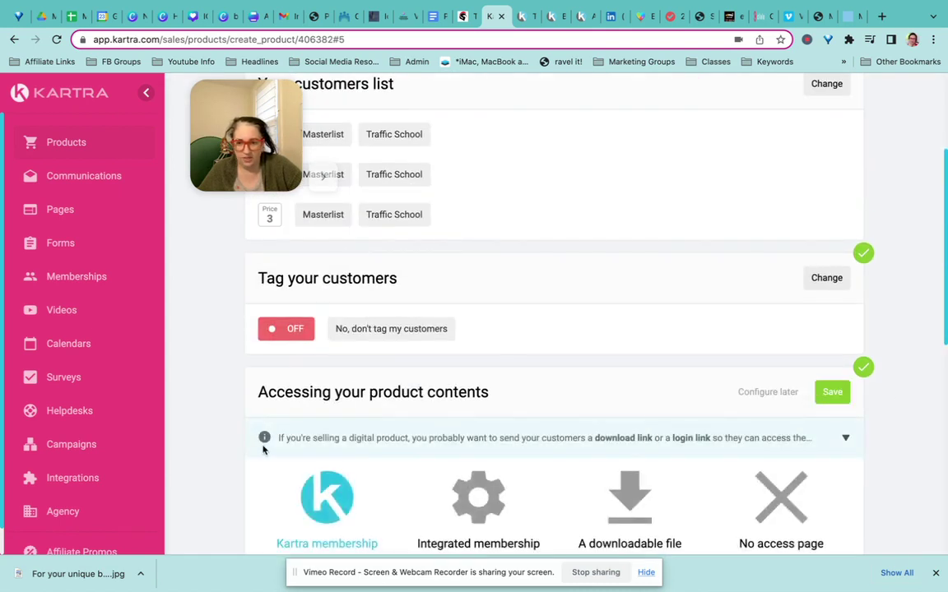
scroll(331, 458, down, 4)
scroll(331, 458, up, 1)
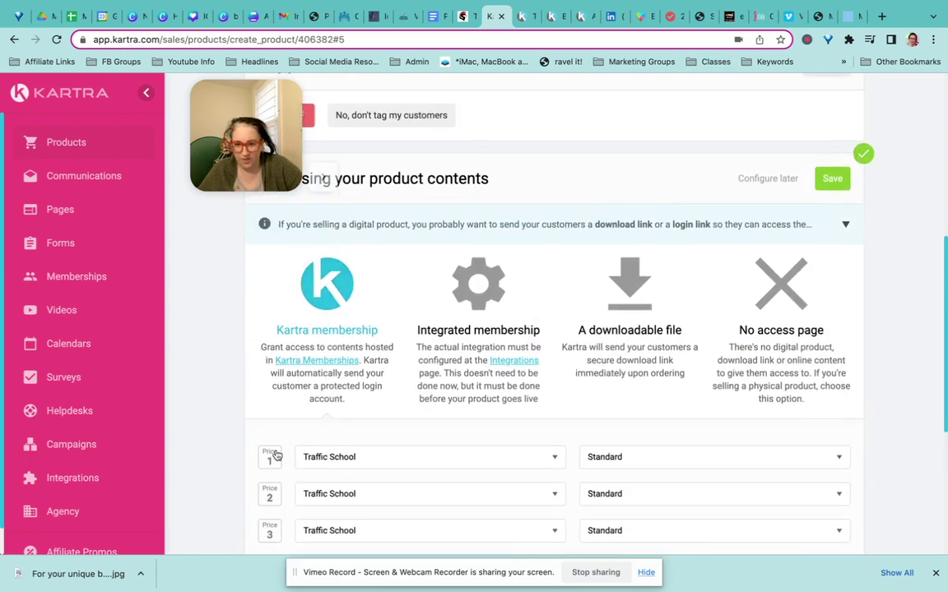
scroll(315, 452, down, 1)
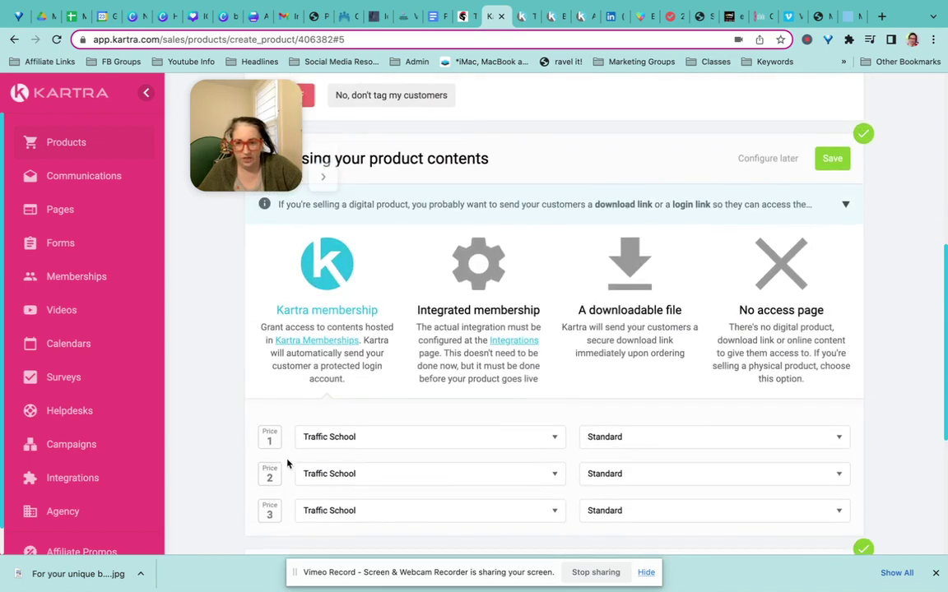
click(672, 443)
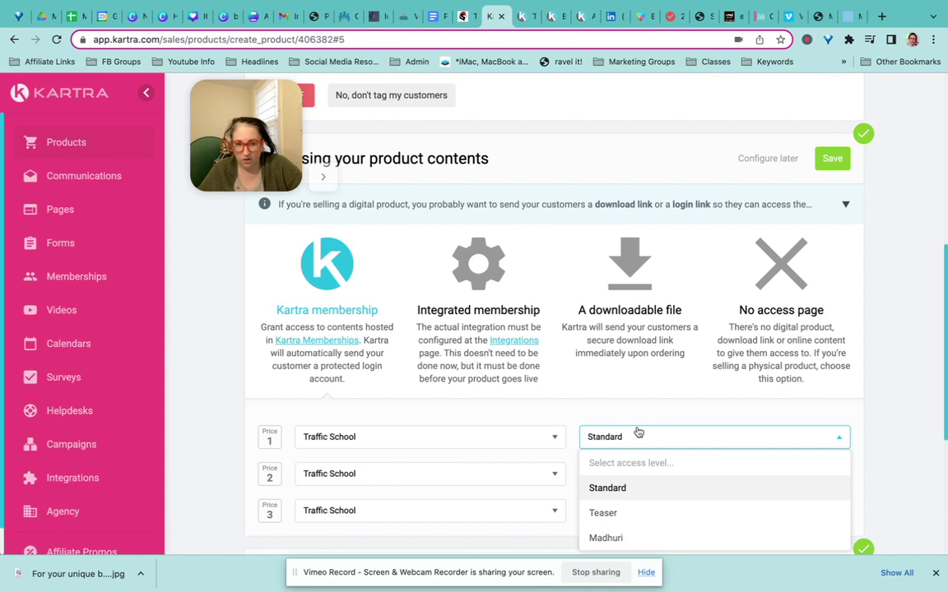
click(637, 431)
click(438, 447)
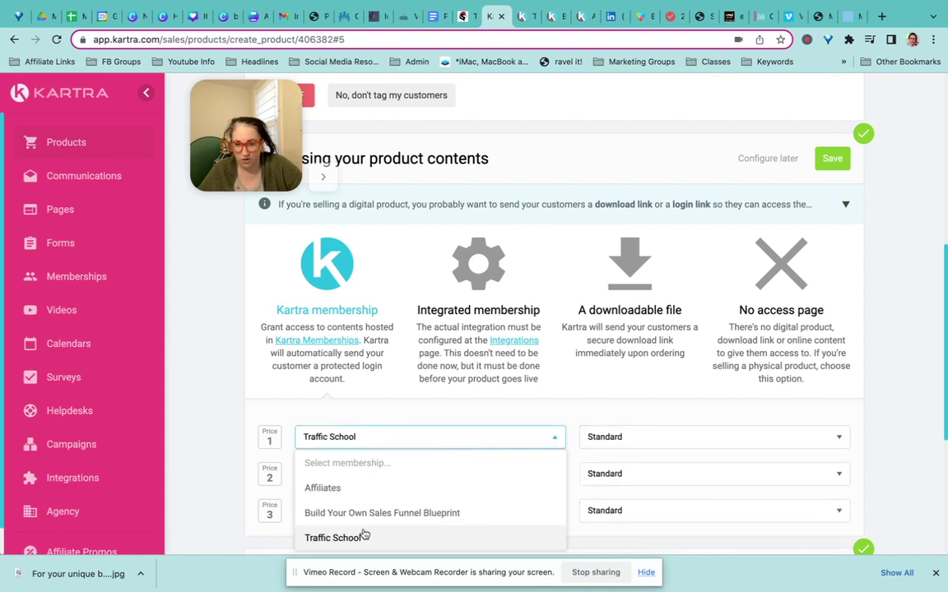
click(451, 419)
click(829, 158)
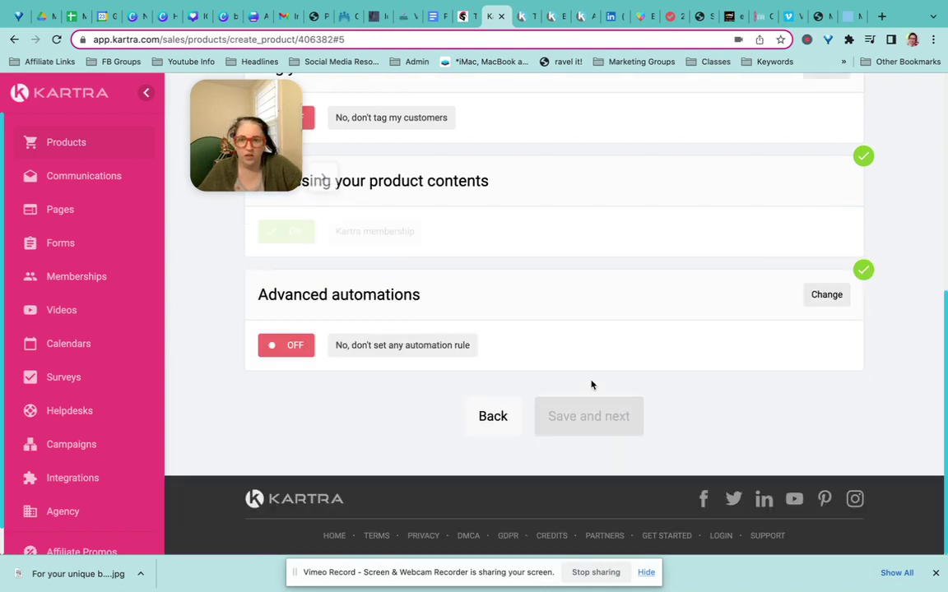
Save the Post Sale and Affiliates steps, then go to the Memberships area
click(603, 422)
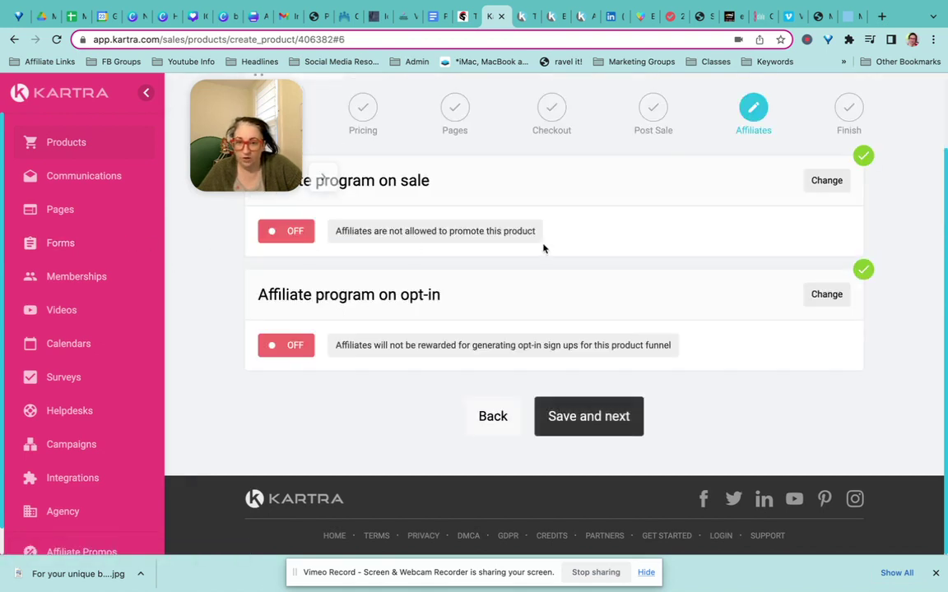
click(609, 418)
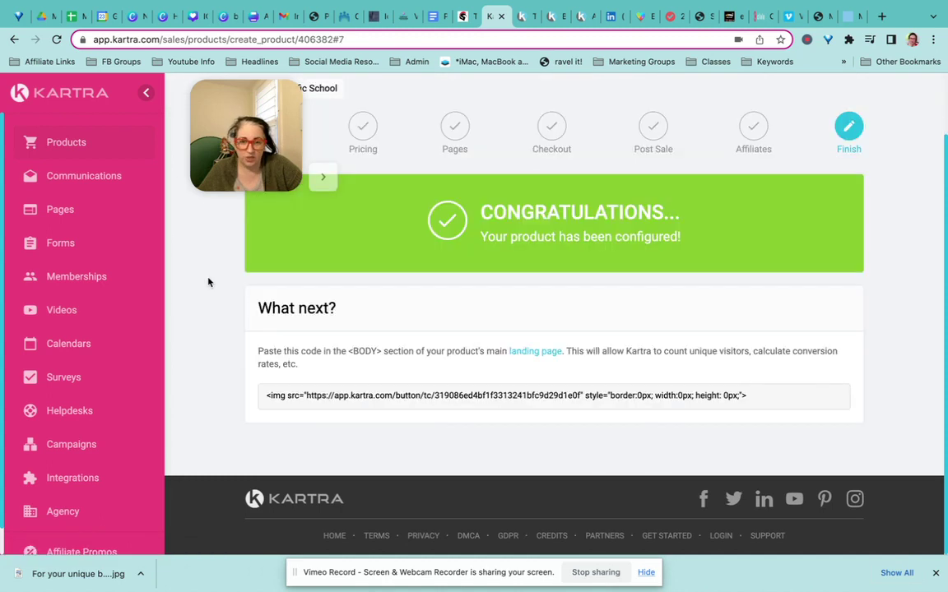
click(78, 276)
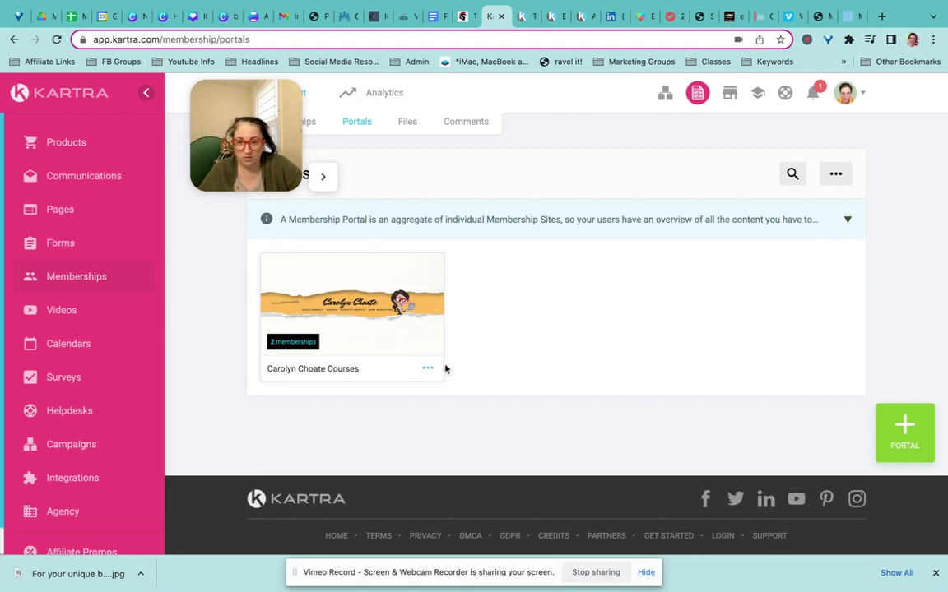
click(428, 371)
click(486, 334)
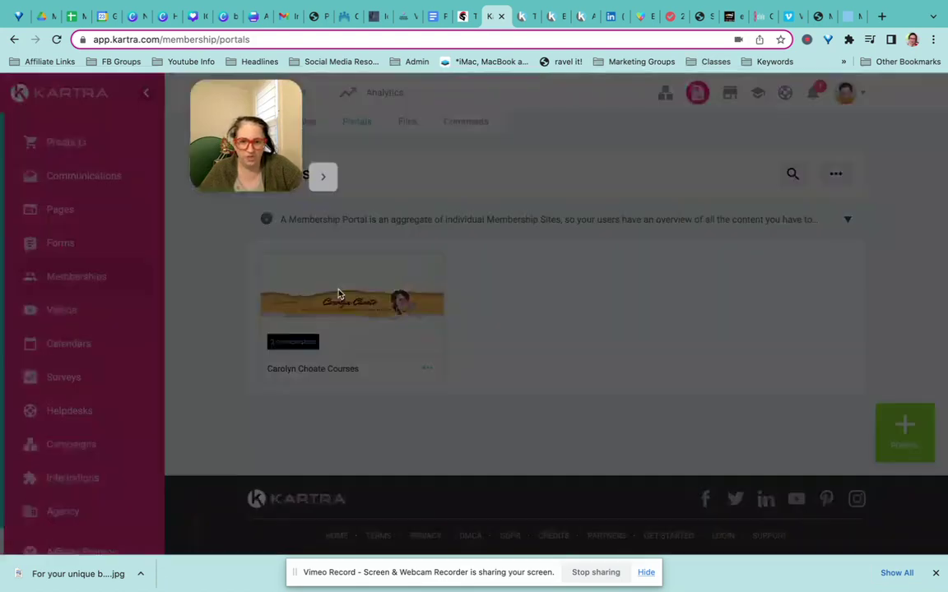
click(339, 295)
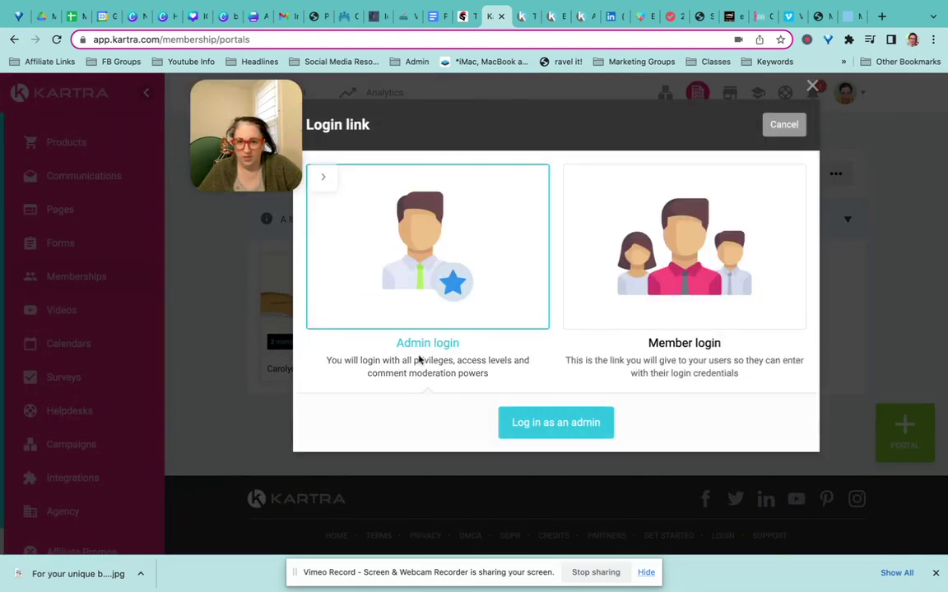
click(553, 422)
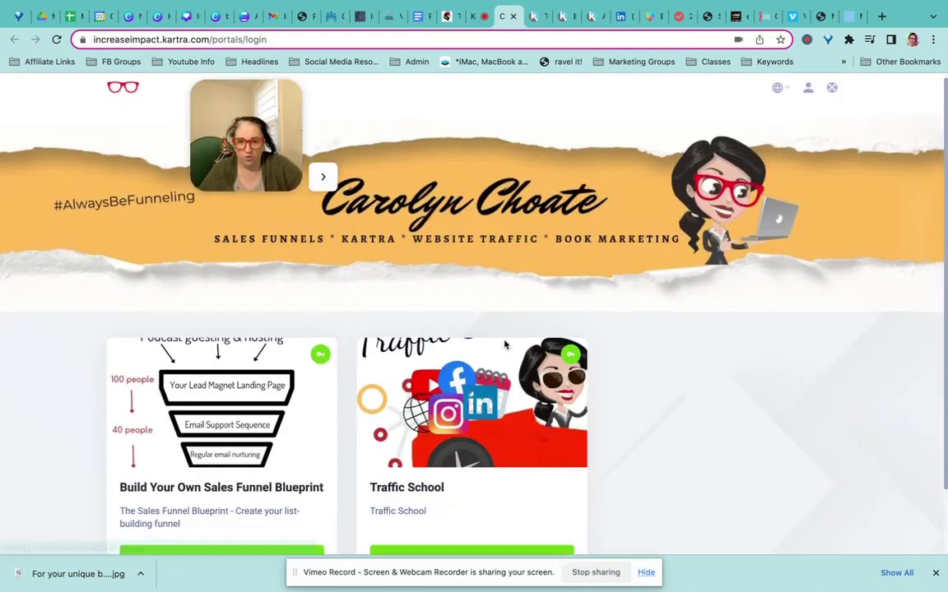
scroll(506, 346, down, 3)
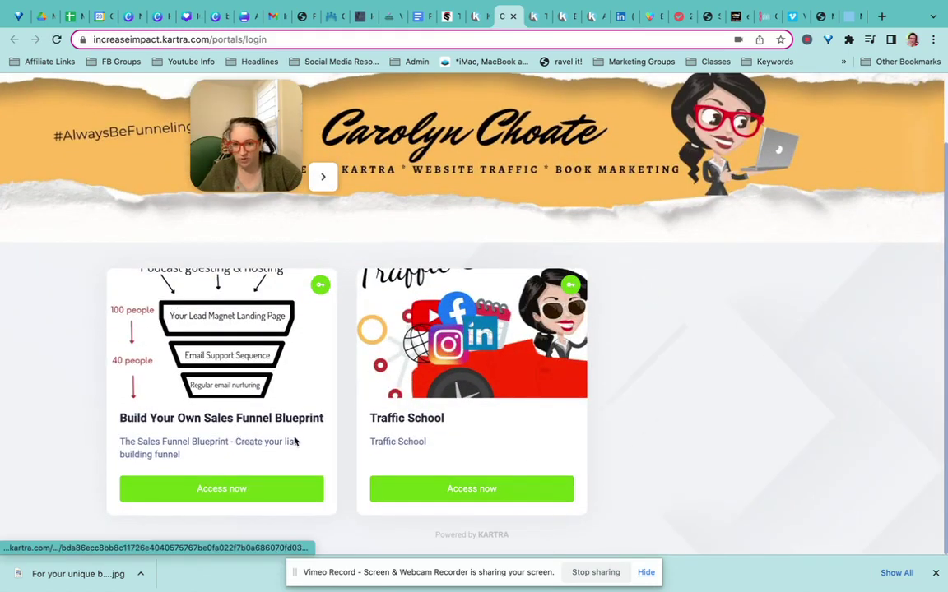
key(ctrl+w)
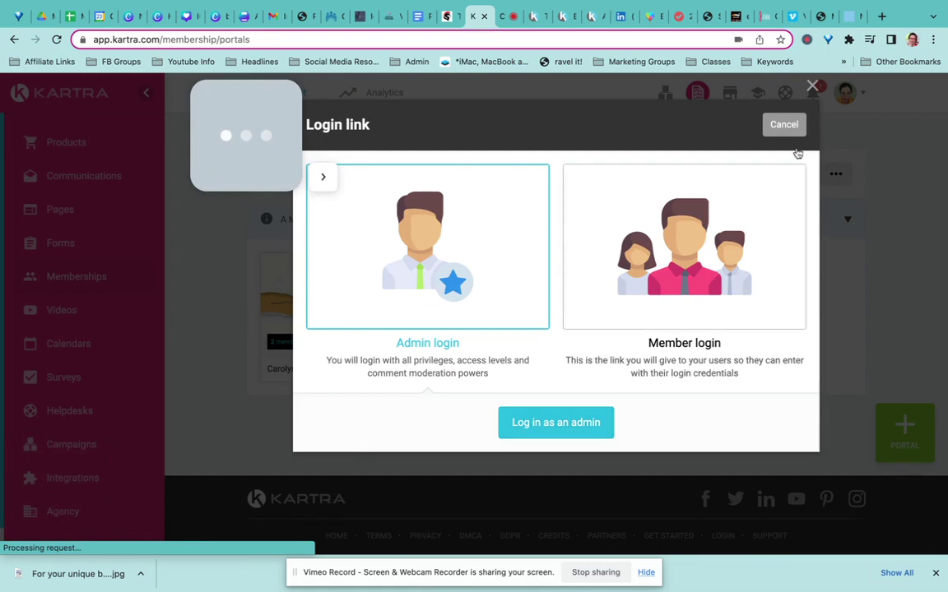
click(782, 125)
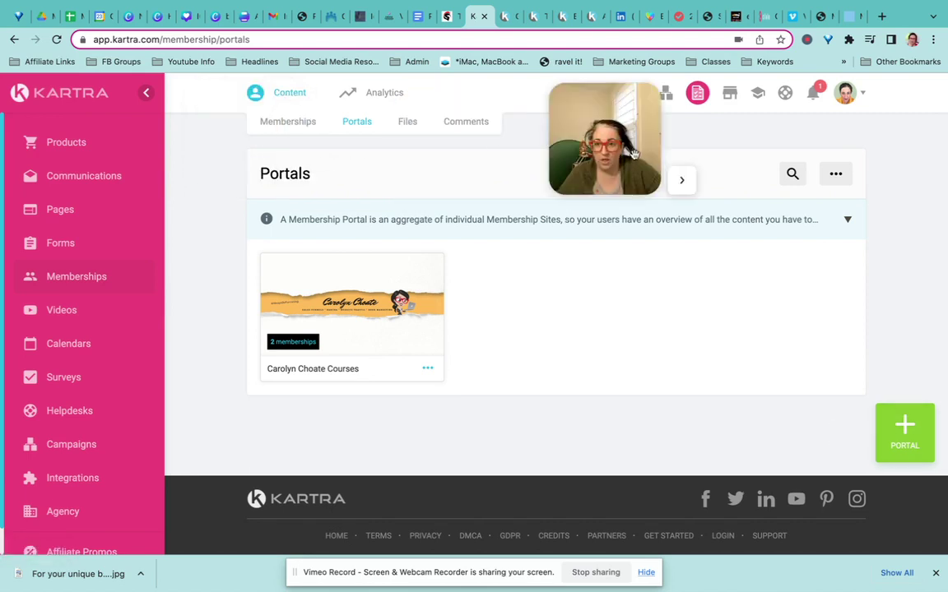
Return to the Memberships list showing Traffic School, Sales Funnel Blueprint and Affiliates
click(297, 123)
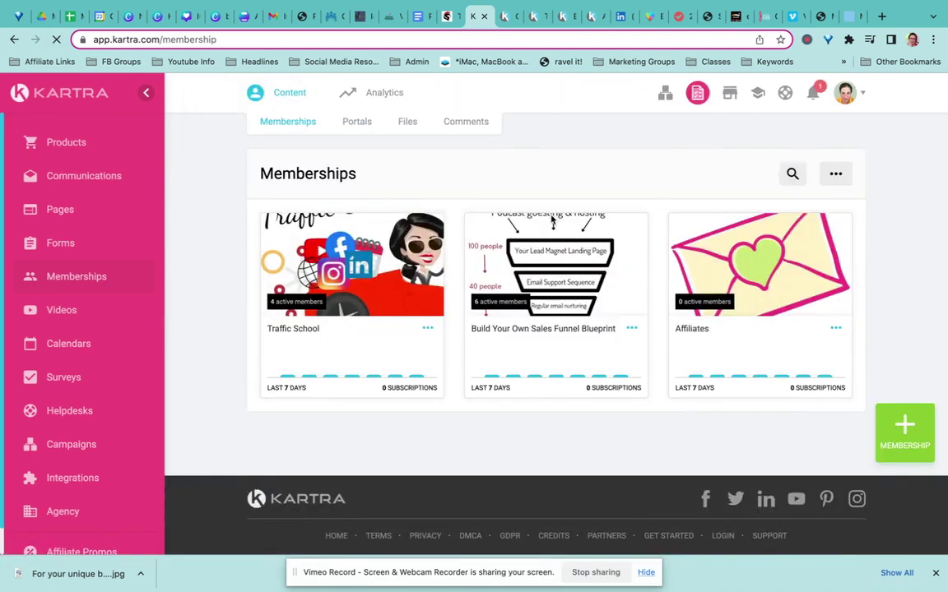